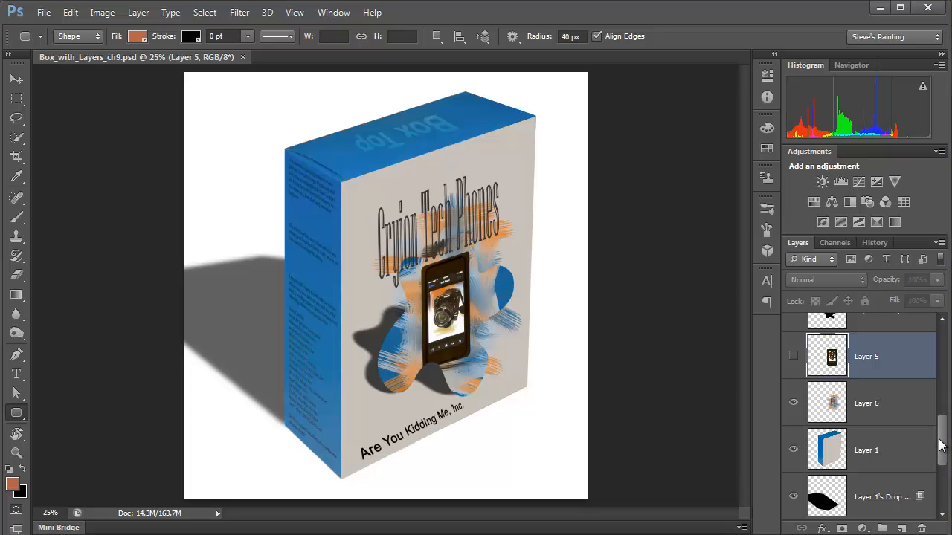
Look through the layer stack of the finished box composite, from the drop shadow layers down to the box layer.
left_click_drag(939, 442, 937, 429)
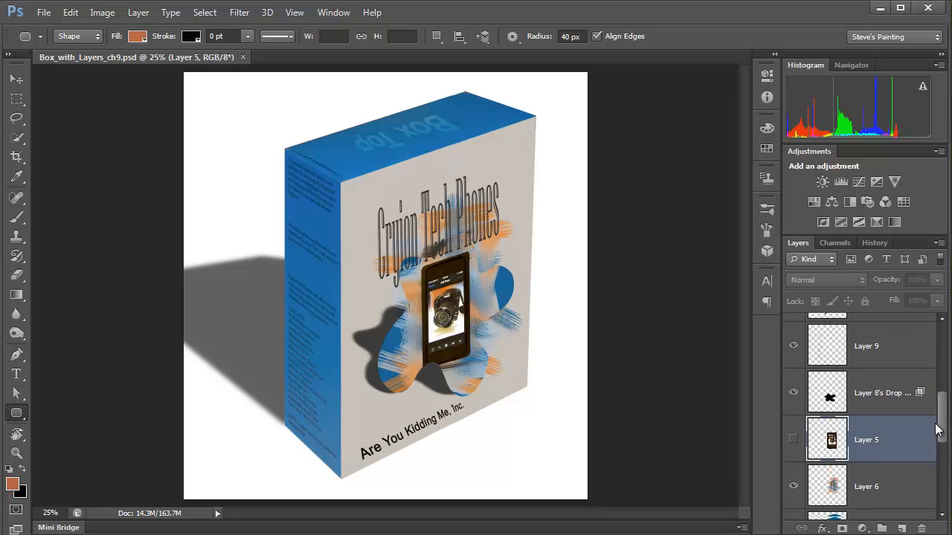
scroll(935, 430, "down", 2)
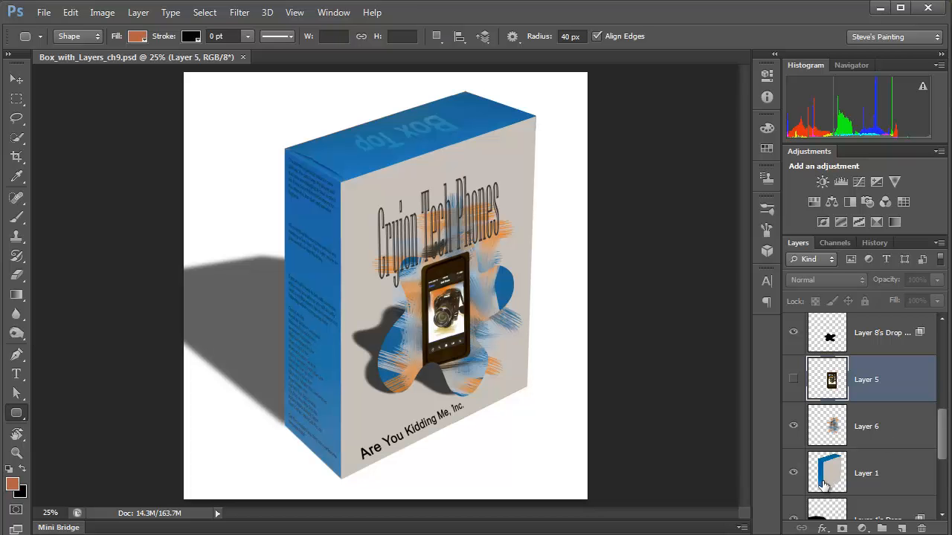
left_click_drag(937, 443, 936, 473)
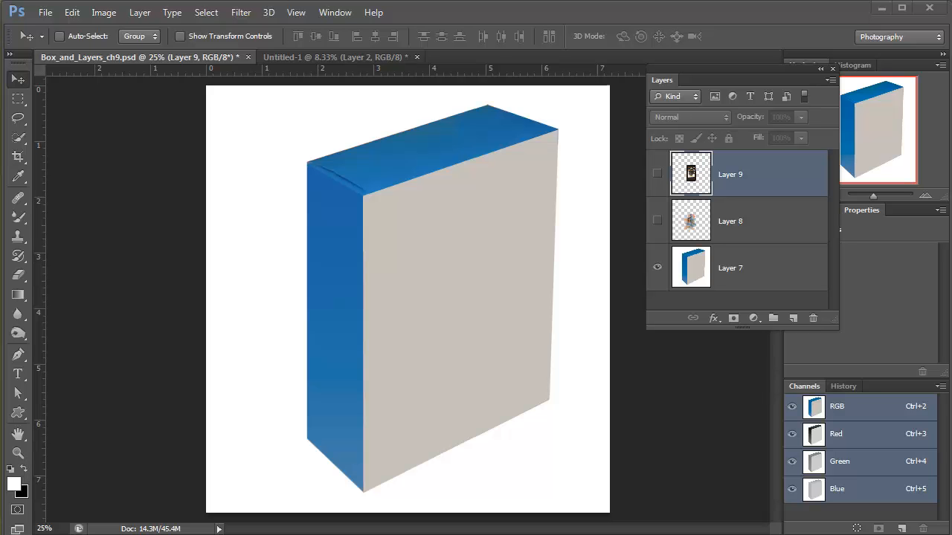
Show the brush-stroke Layer 8 and the phone Layer 9 over the box, and hide both again.
left_click(658, 221)
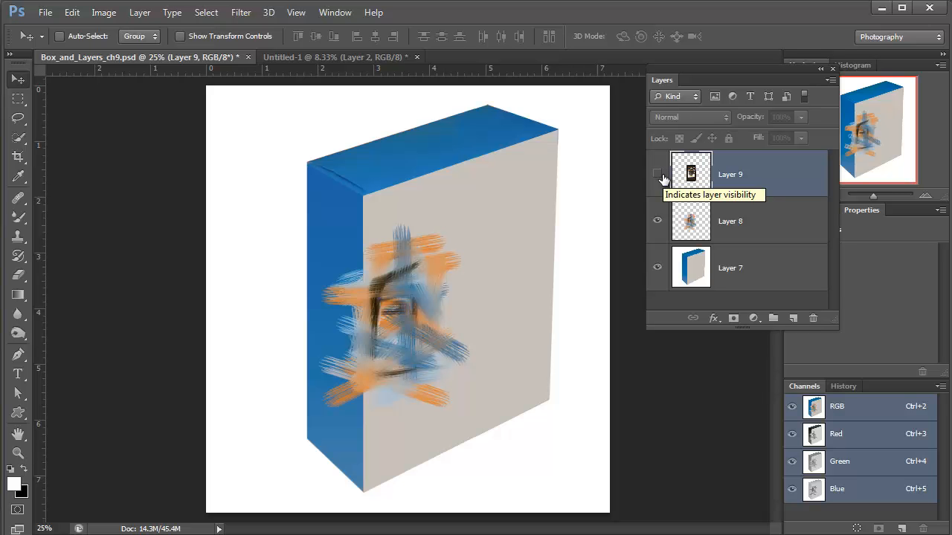
left_click(659, 174)
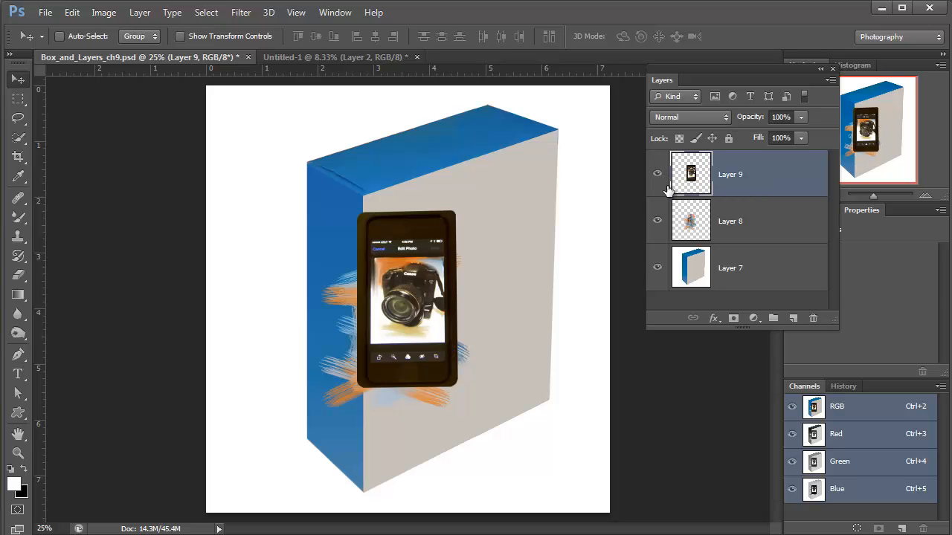
left_click_drag(658, 174, 658, 221)
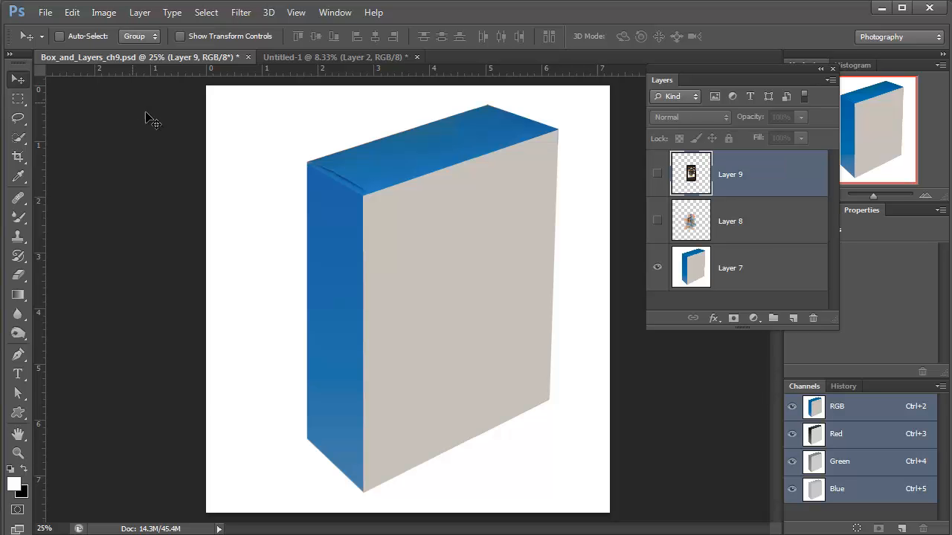
In the Untitled-1 document, hide the phone layer, and show and select the brush-stroke layer.
left_click(45, 14)
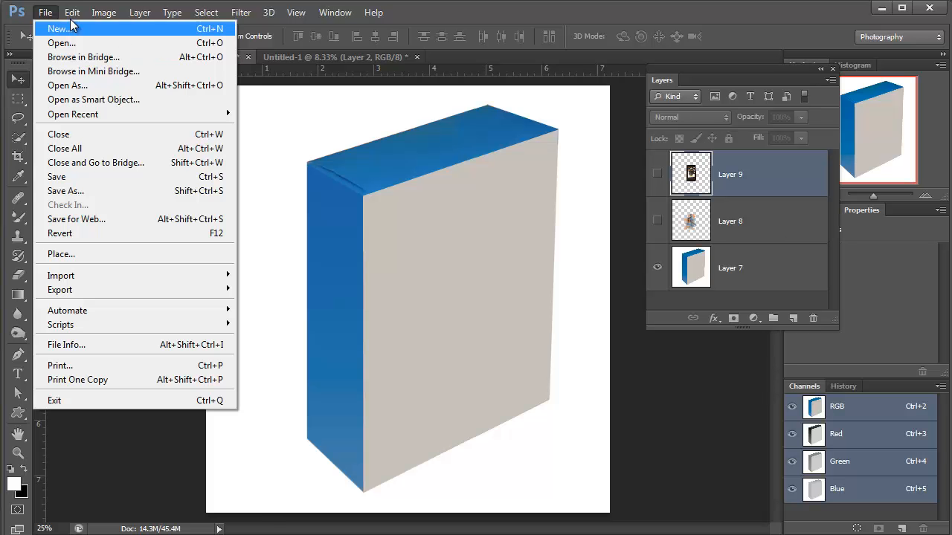
left_click(311, 58)
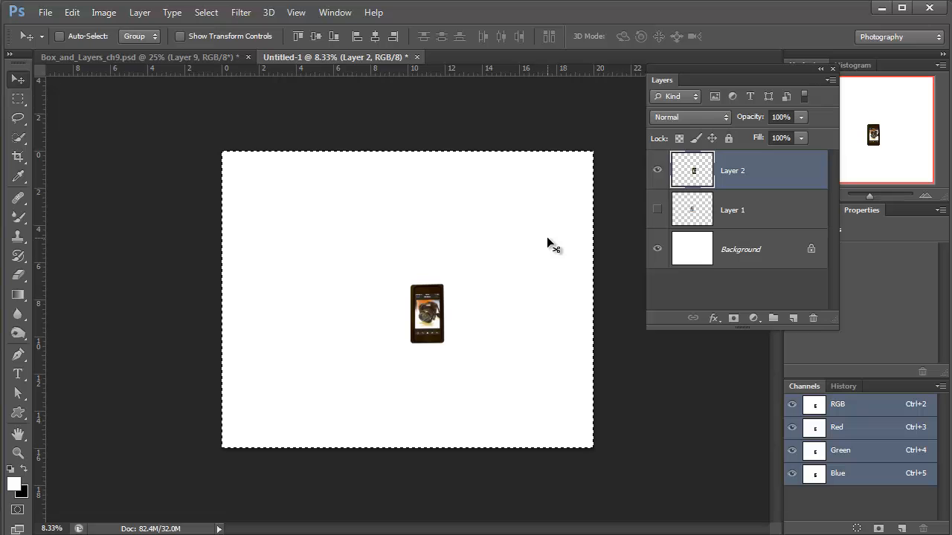
left_click(658, 170)
left_click(658, 210)
left_click(692, 209)
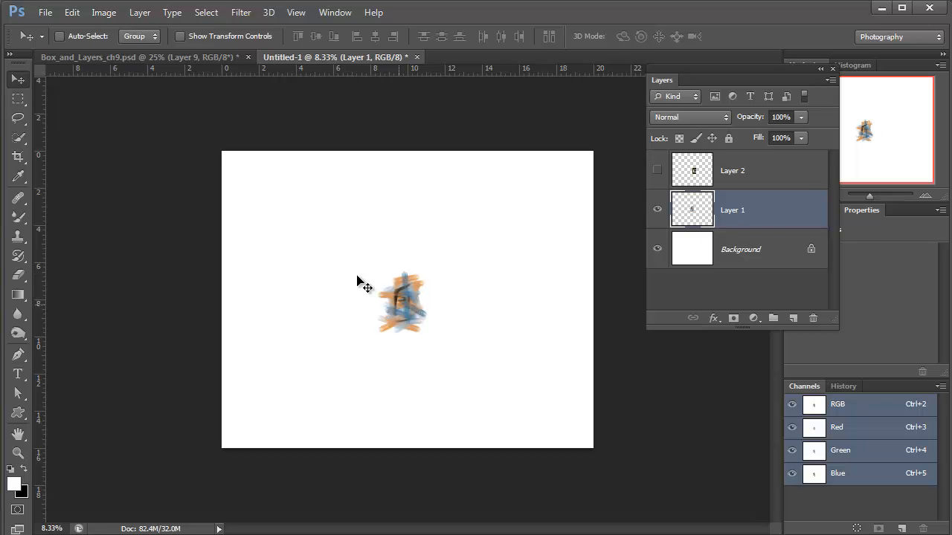
Copy the brush-stroke layer from Untitled-1 into Box_and_Layers_ch9.psd and place it over the front of the box.
mouse_move(359, 277)
left_mouse_down()
mouse_move(199, 125)
mouse_move(162, 58)
mouse_move(347, 163)
mouse_move(435, 308)
left_mouse_up()
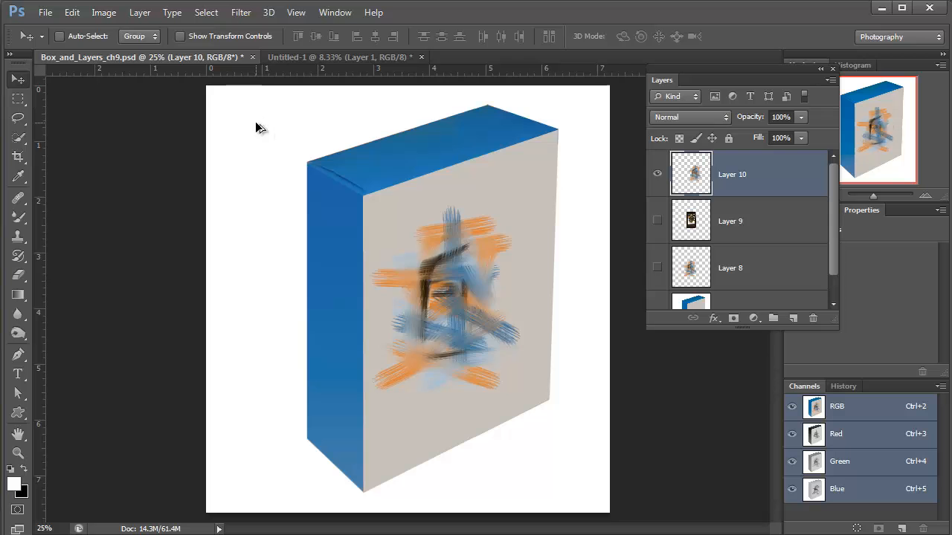
key("ctrl+z")
left_click(310, 58)
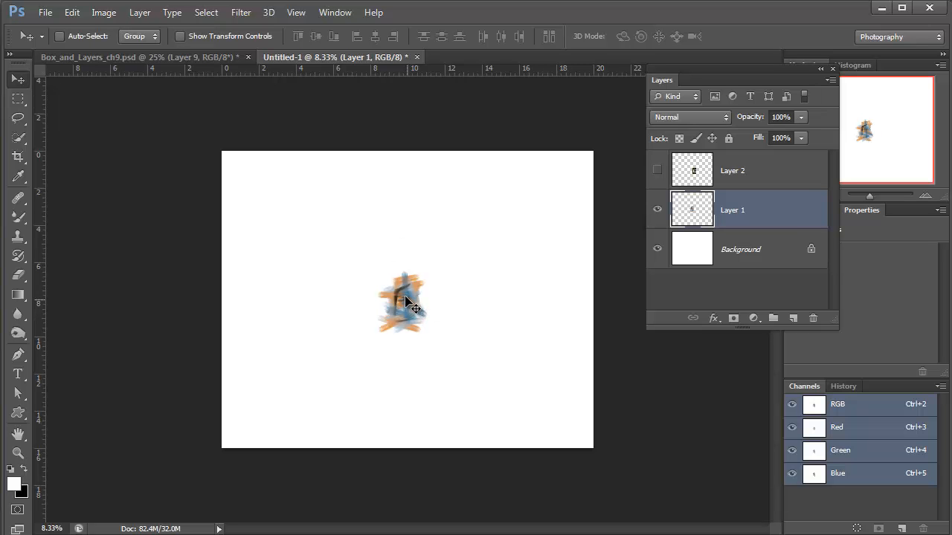
left_click_drag(405, 302, 189, 63)
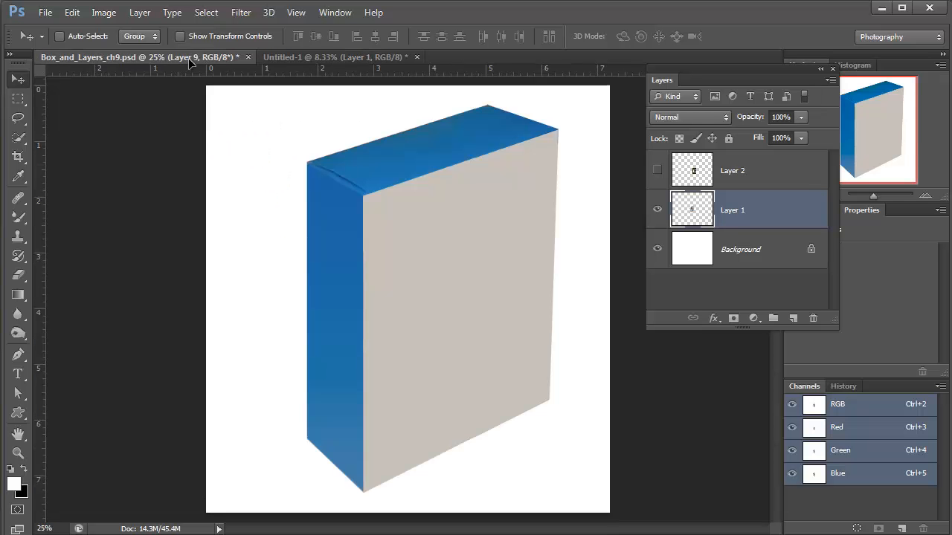
left_click_drag(188, 58, 355, 203)
mouse_move(419, 267)
left_mouse_down()
mouse_move(465, 291)
mouse_move(453, 279)
left_mouse_up()
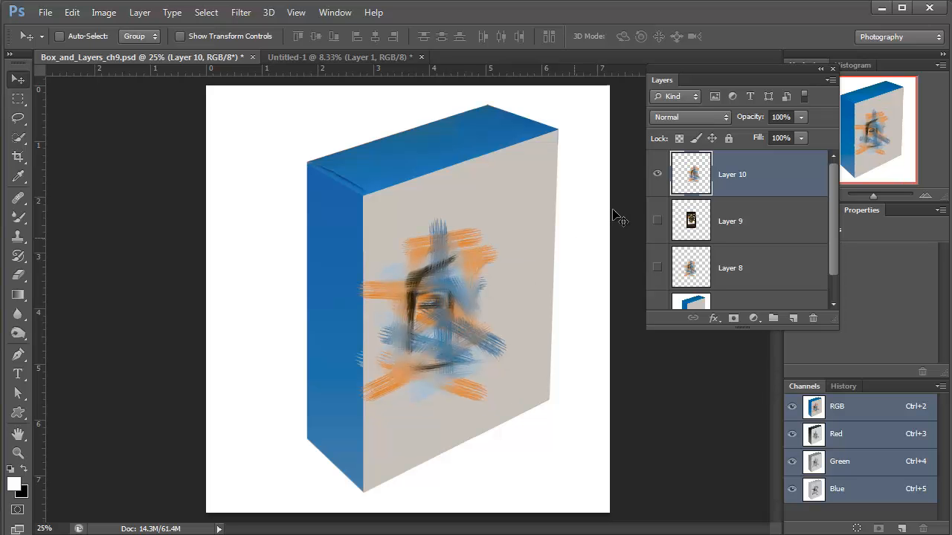
Hide the newly copied brush-stroke layer and delete the older brush-stroke Layer 8.
left_click(656, 176)
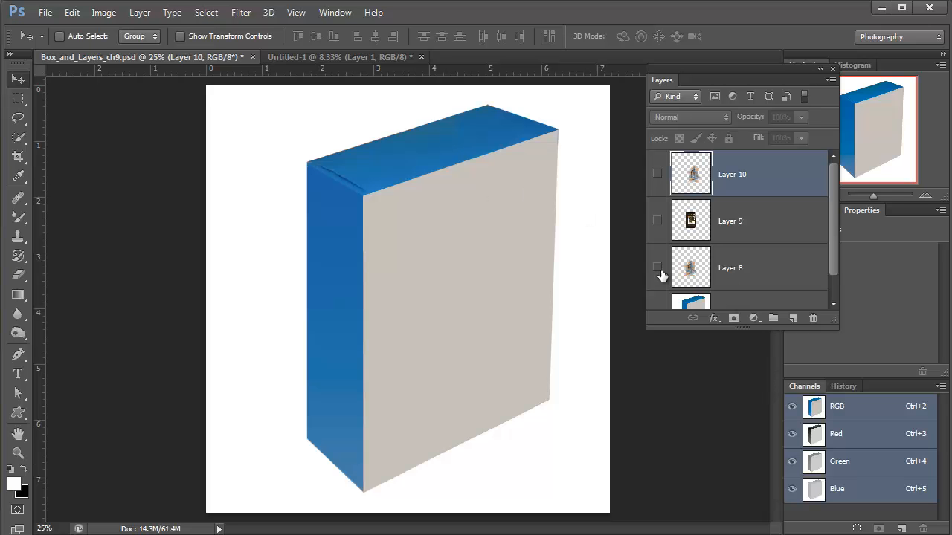
left_click_drag(703, 272, 814, 319)
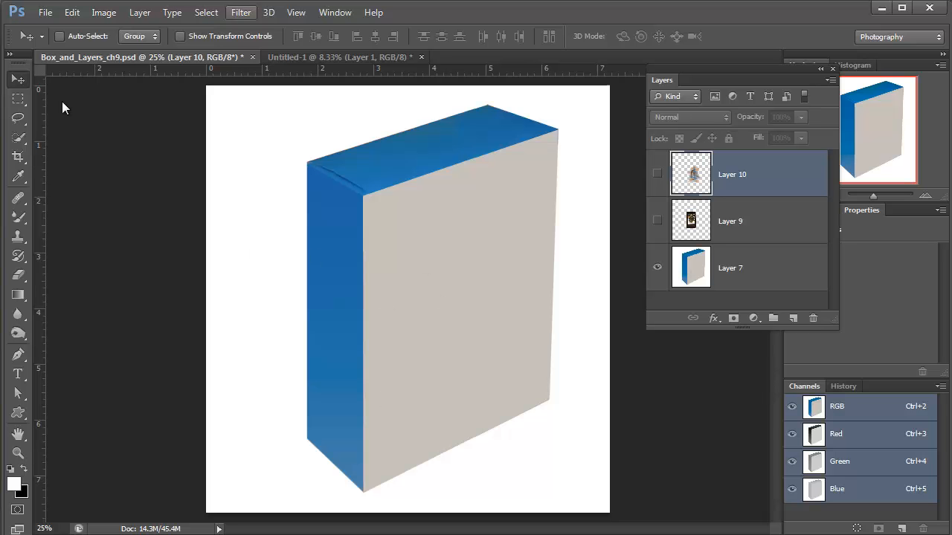
Choose the Quick Selection tool and make the box layer, Layer 7, the active layer.
left_click(19, 138)
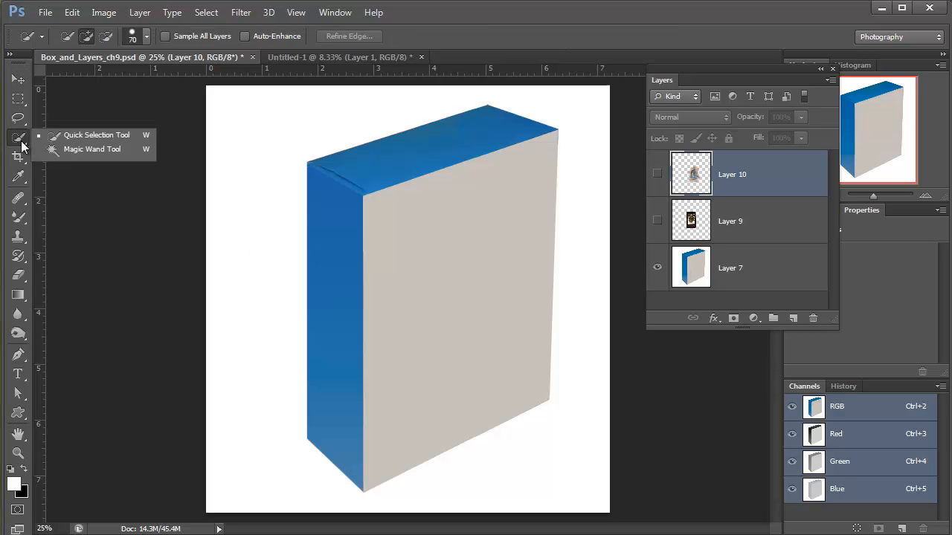
left_click(66, 136)
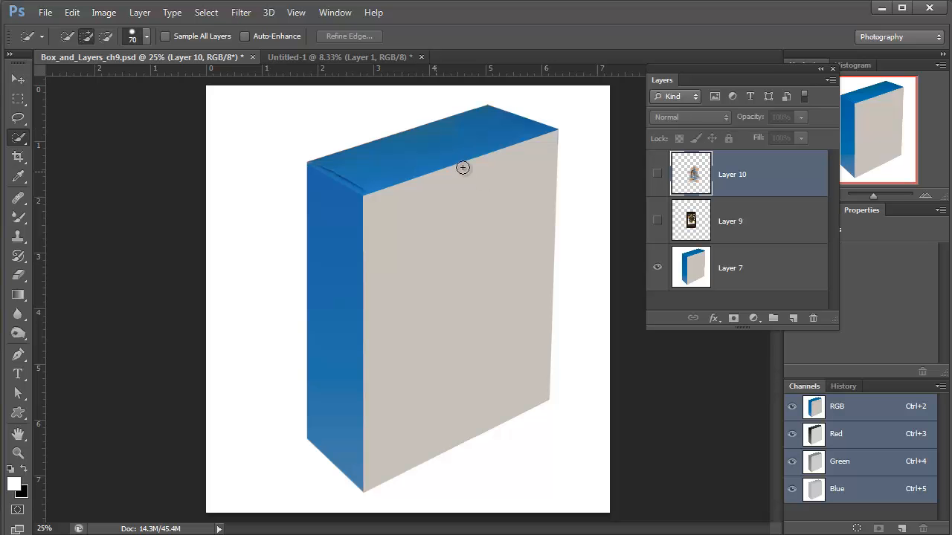
left_click_drag(449, 312, 449, 270)
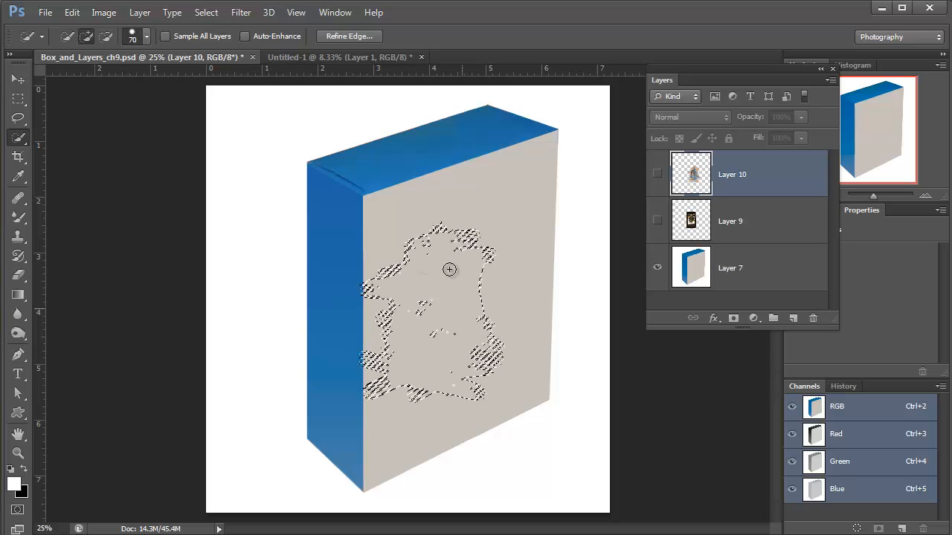
left_click(705, 269)
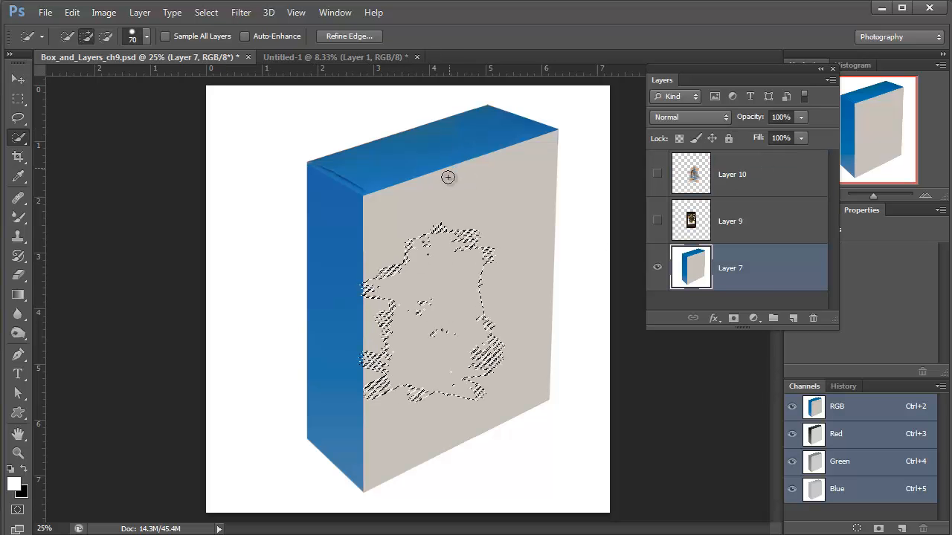
left_click_drag(446, 312, 426, 191)
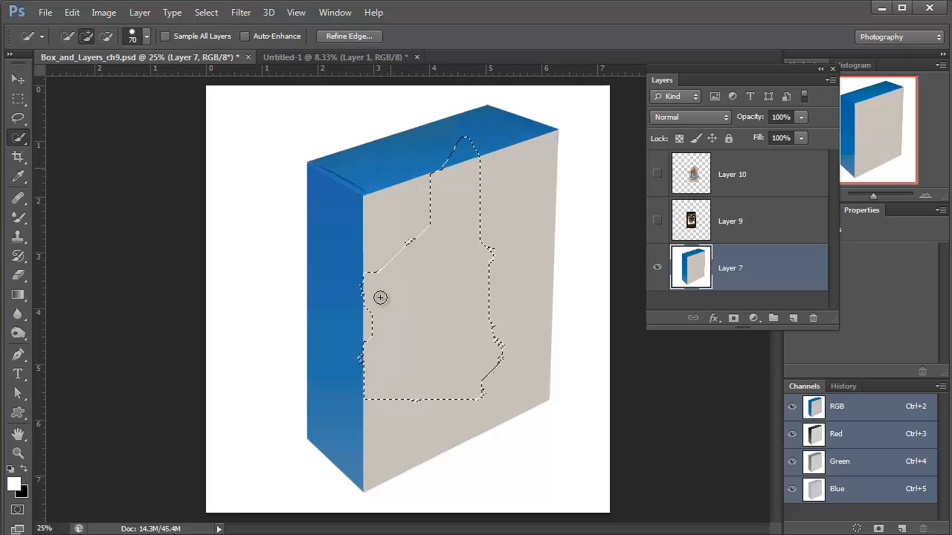
key("ctrl+a")
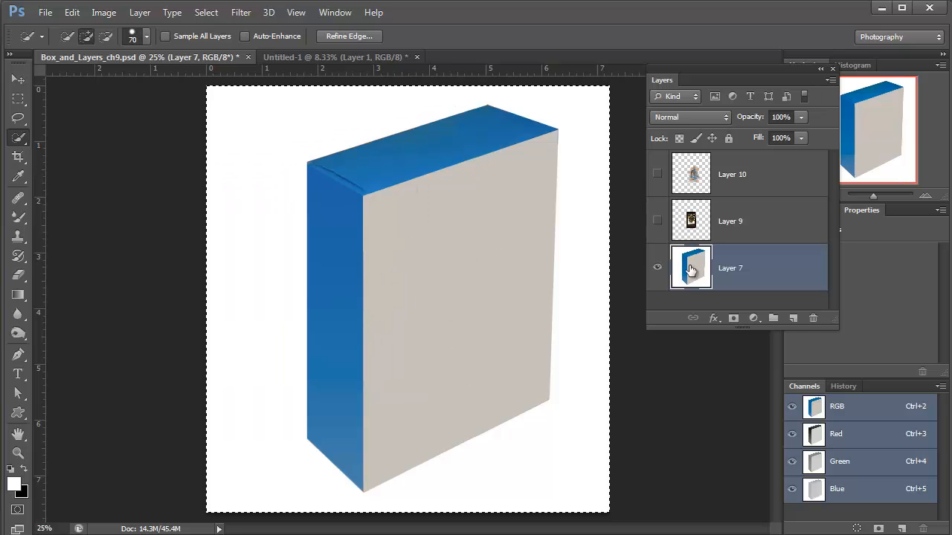
left_click(694, 260, "ctrl")
key("ctrl+d")
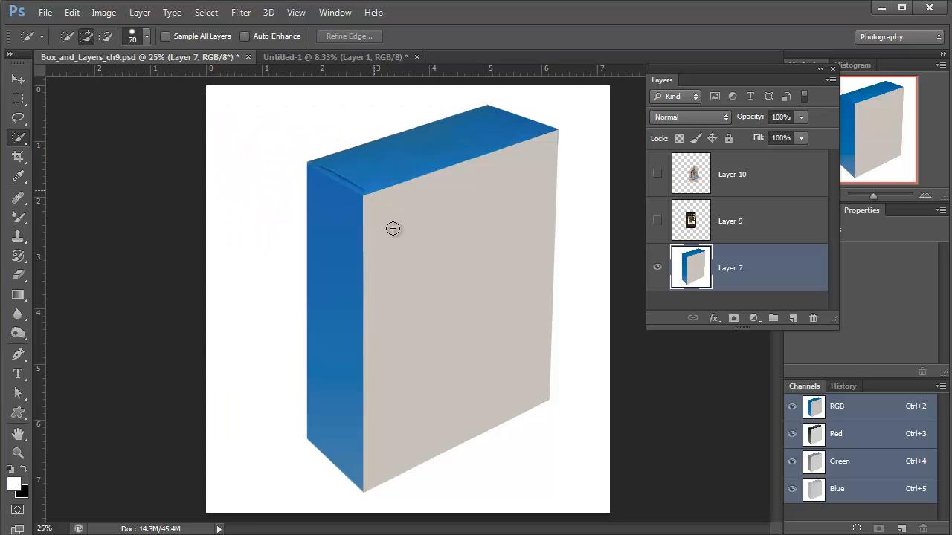
Select the front, top and side of the box with the Quick Selection tool and copy them to a new layer.
left_click_drag(393, 224, 397, 189)
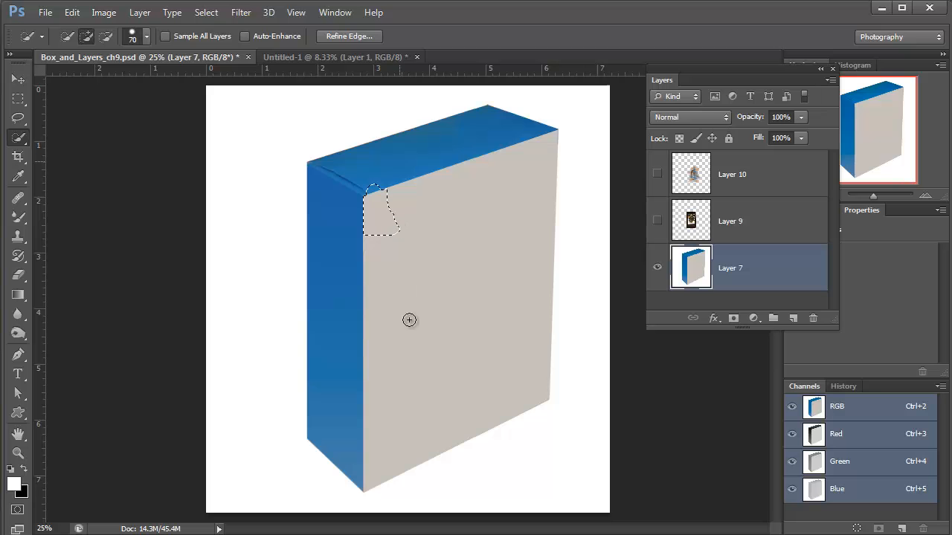
left_click_drag(410, 319, 419, 367)
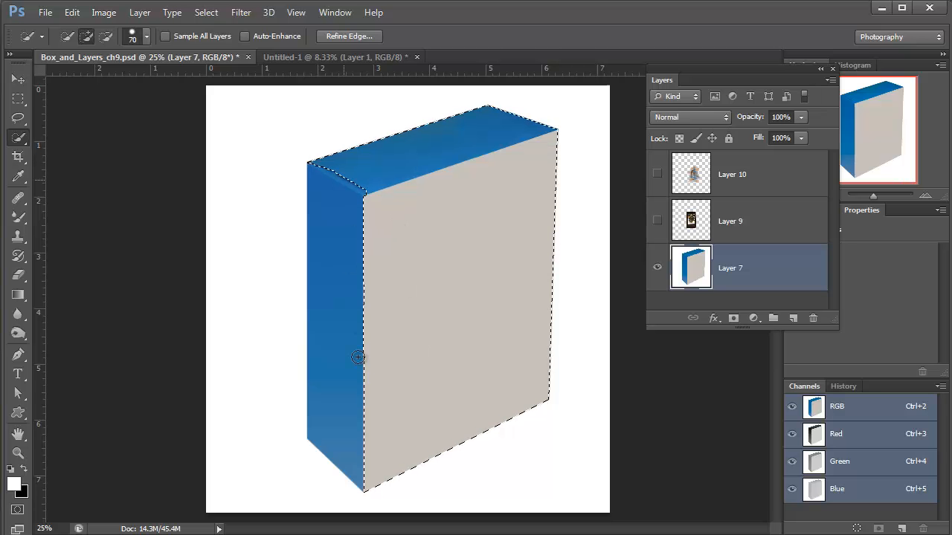
left_click_drag(361, 370, 365, 392)
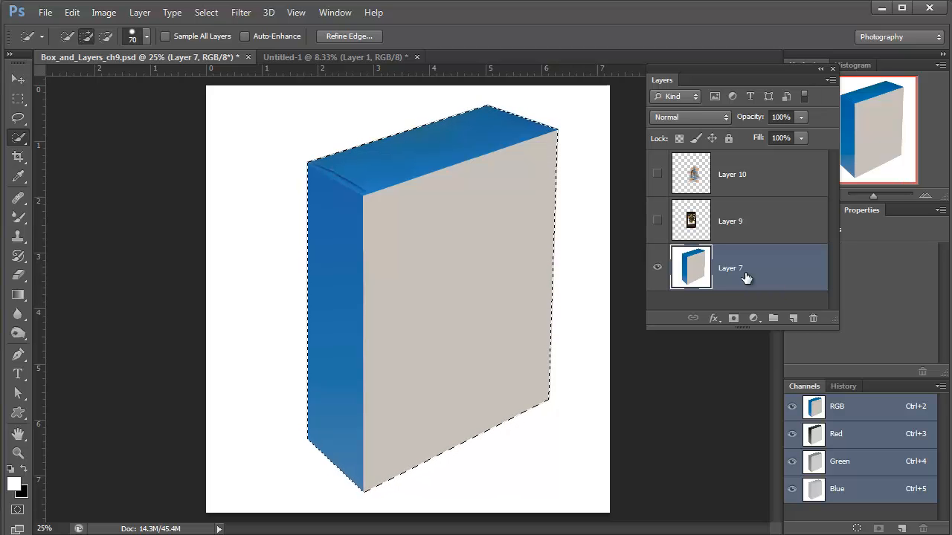
key("ctrl+j")
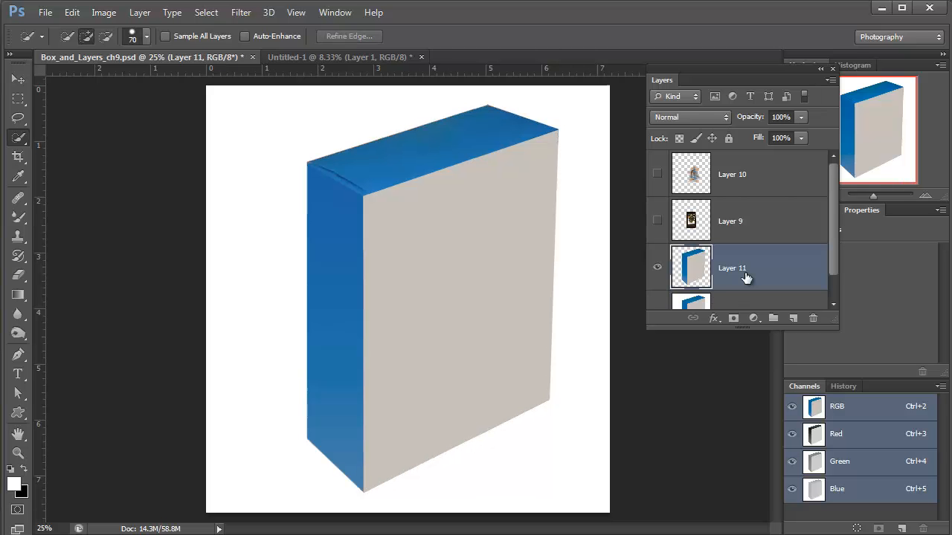
Check the box cutout against transparency by temporarily hiding Layer 7 beneath it, and show Layer 7 again.
left_click_drag(833, 197, 835, 246)
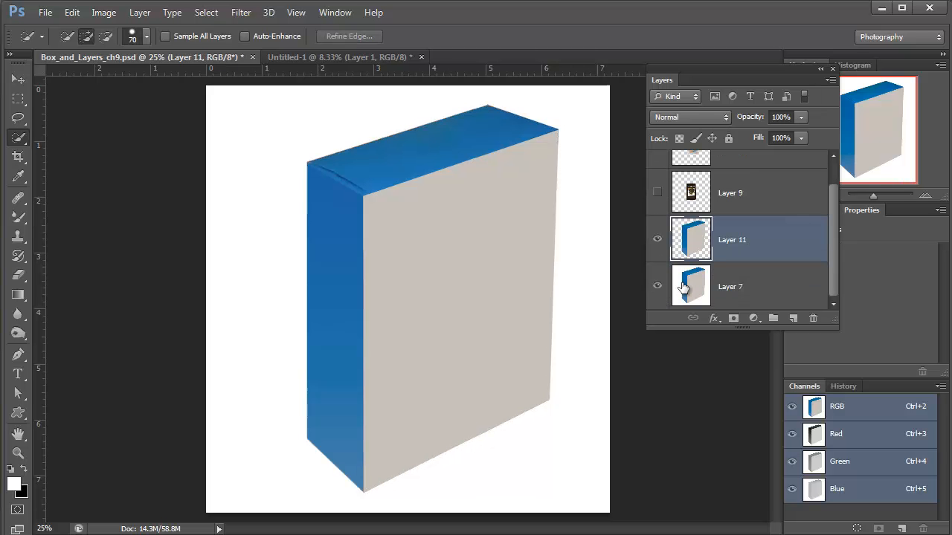
left_click(657, 287)
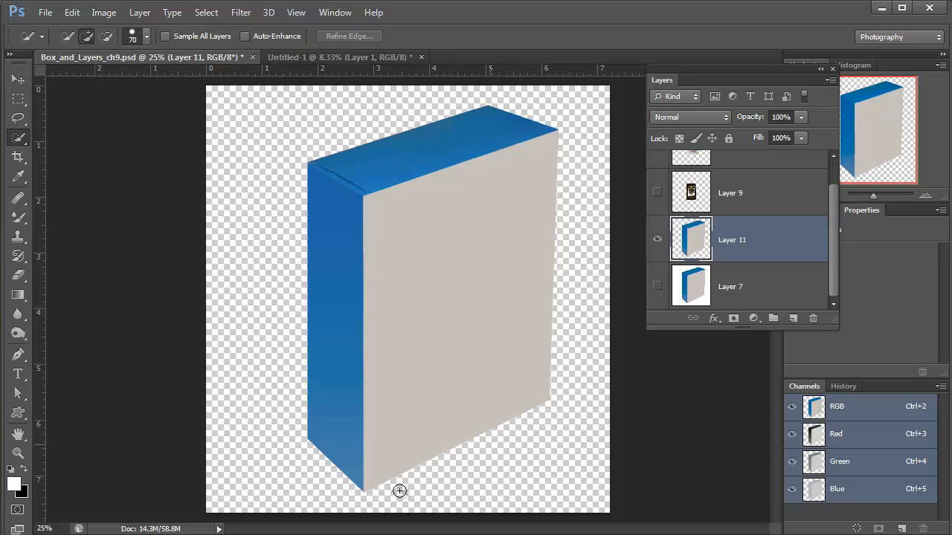
left_click(658, 288)
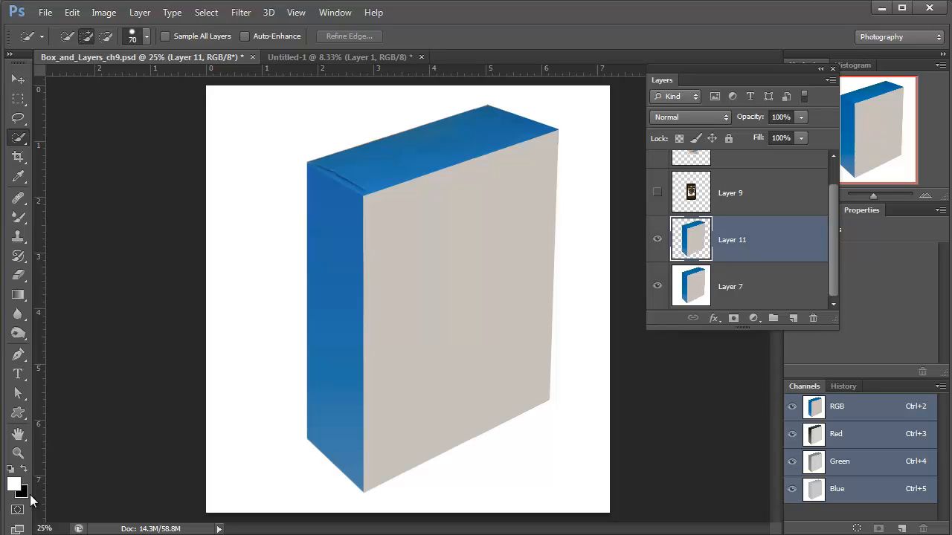
Make white the foreground color and fill Layer 7 with it.
key("d")
key("x")
left_click(735, 290)
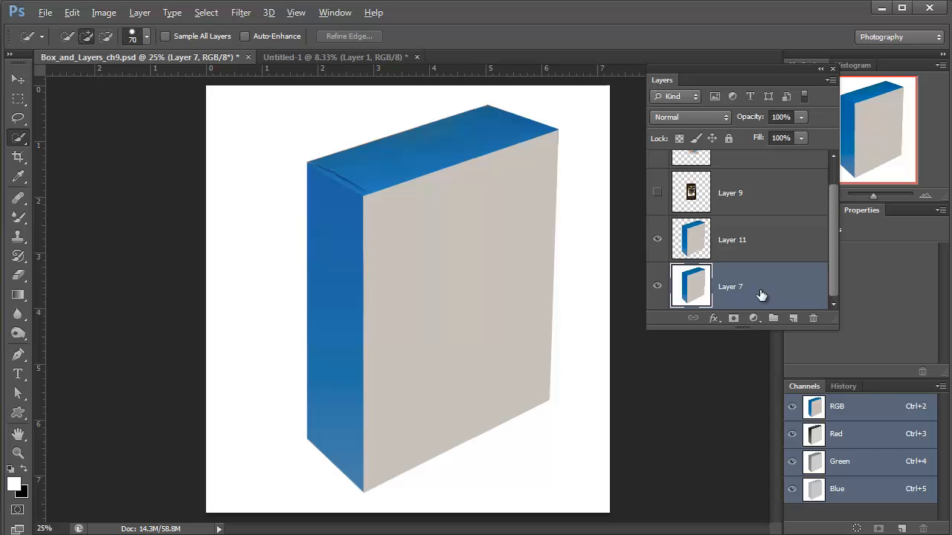
key("alt+BackSpace")
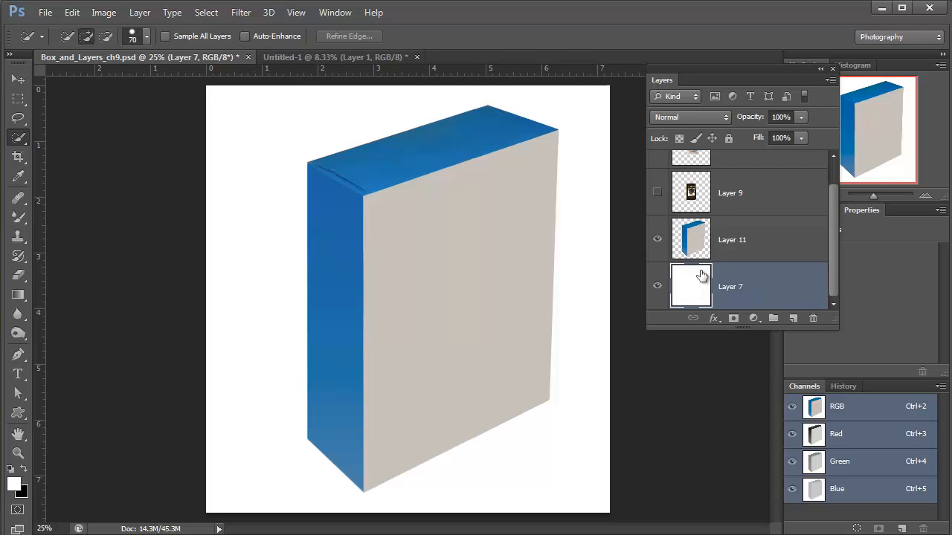
Apply a Foreground Color fill to Layer 7 in Normal mode at 100% opacity, and toggle the box cutout's visibility to inspect it.
left_click(66, 16)
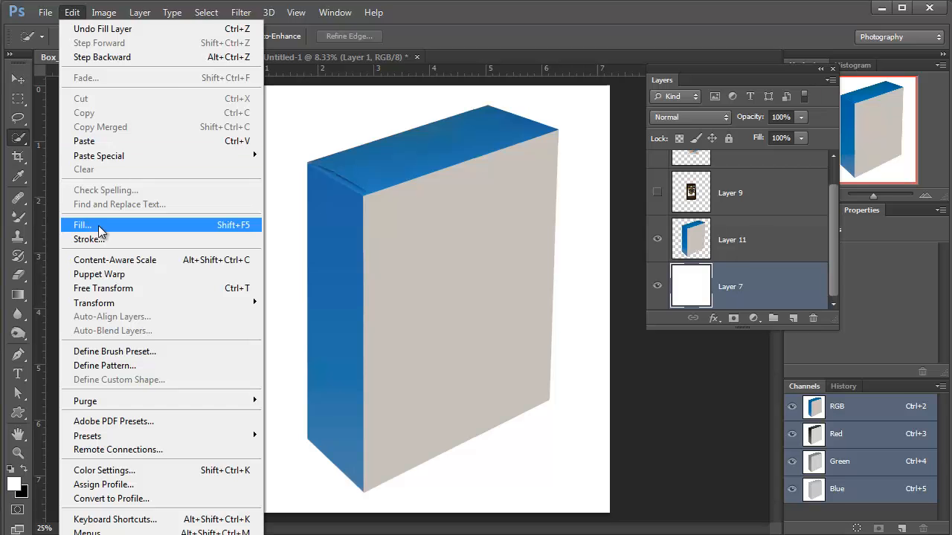
left_click(97, 226)
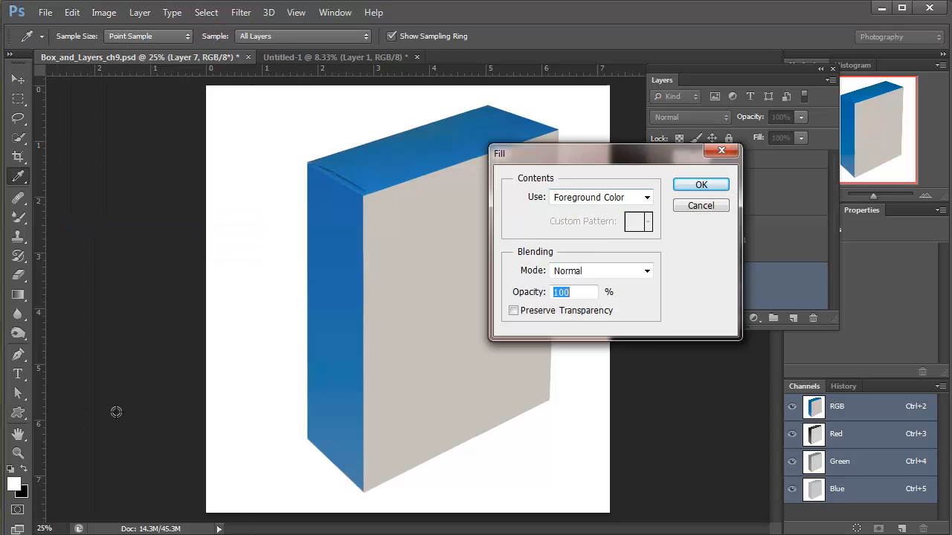
left_click(697, 184)
key("w")
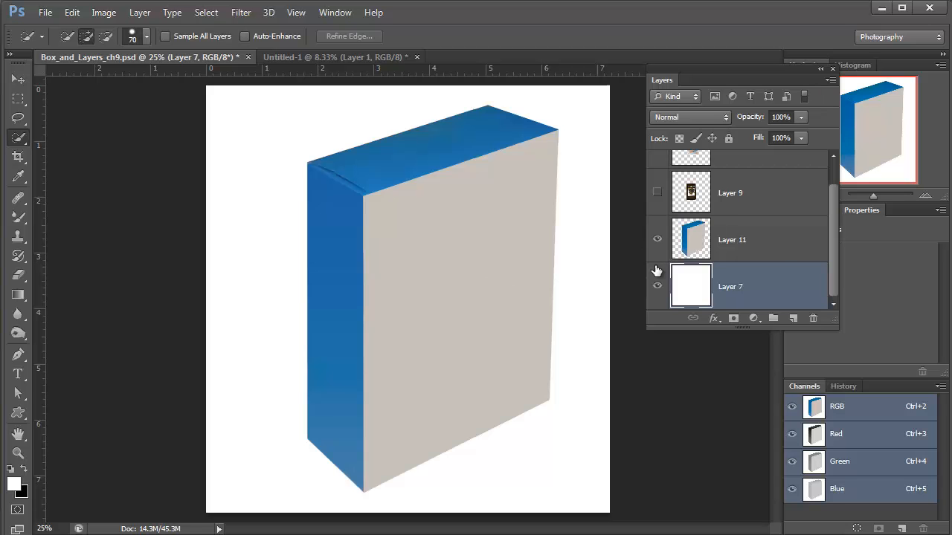
left_click(658, 241)
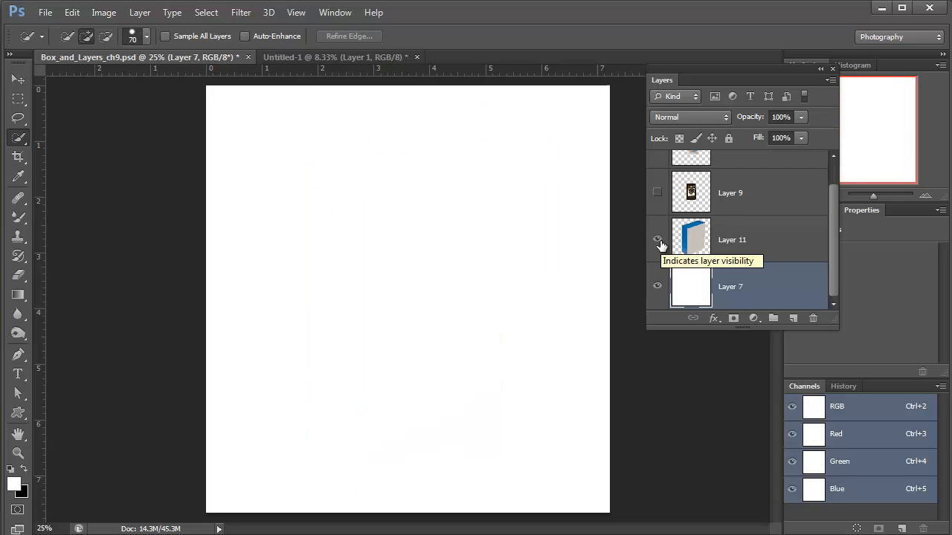
Toggle the visibility of Layer 11 to check the box cutout against the white background, leaving it shown.
left_click(659, 241)
left_click(658, 241)
left_click(657, 239)
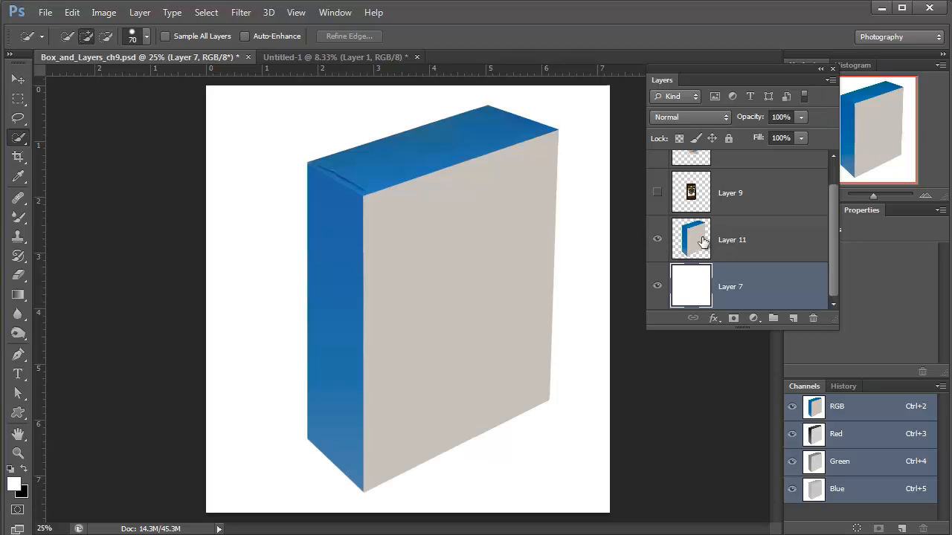
Add a Multiply Drop Shadow to Layer 11 at 75% opacity, -34° angle, 160 px distance and 21 px size, falling up and left behind the box.
left_click(703, 240)
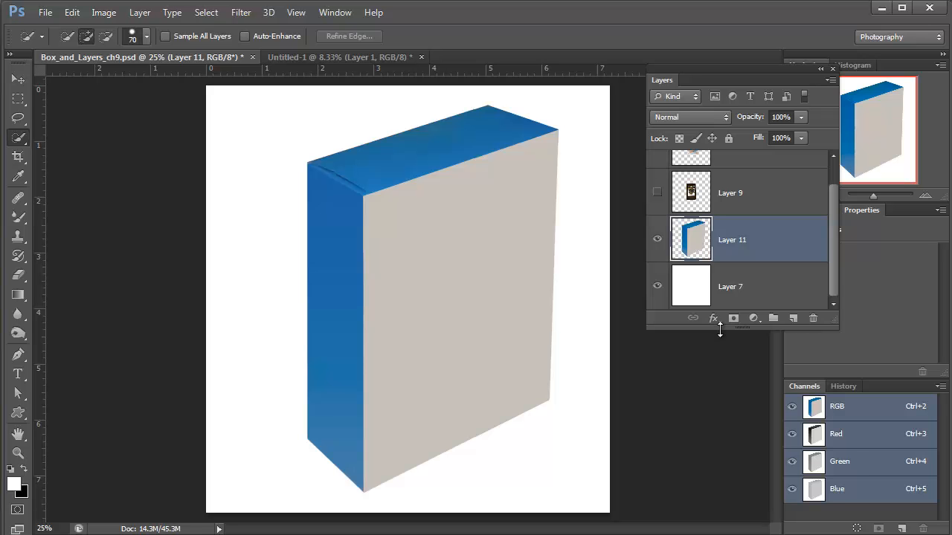
left_click(714, 319)
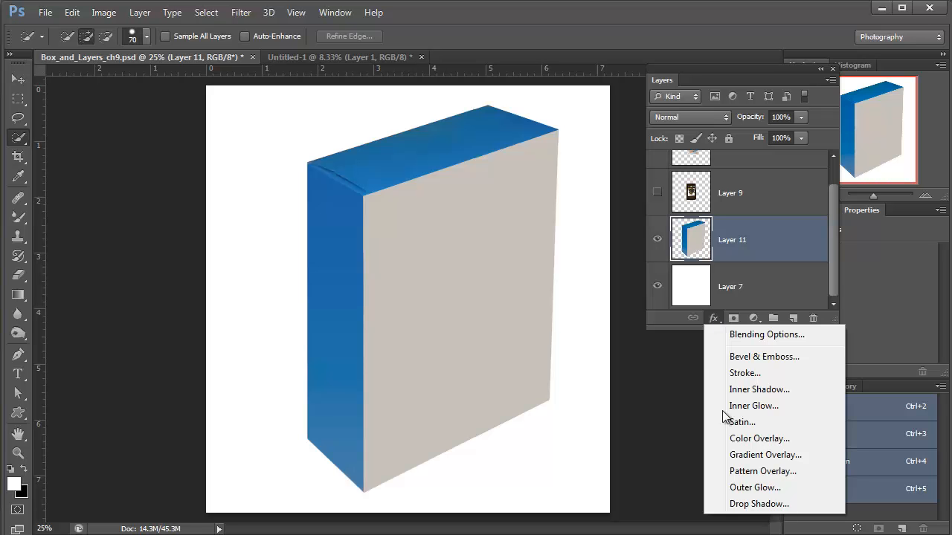
left_click(751, 504)
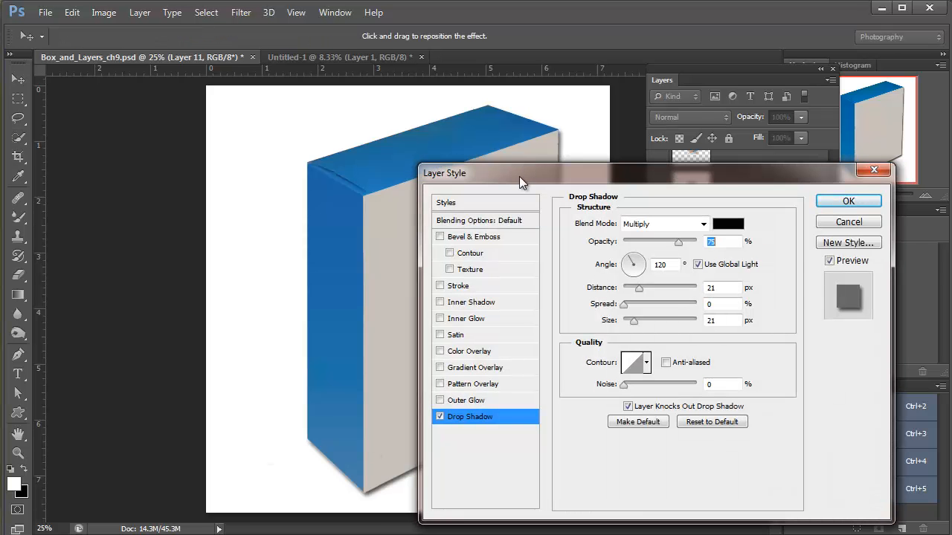
left_click_drag(519, 176, 873, 180)
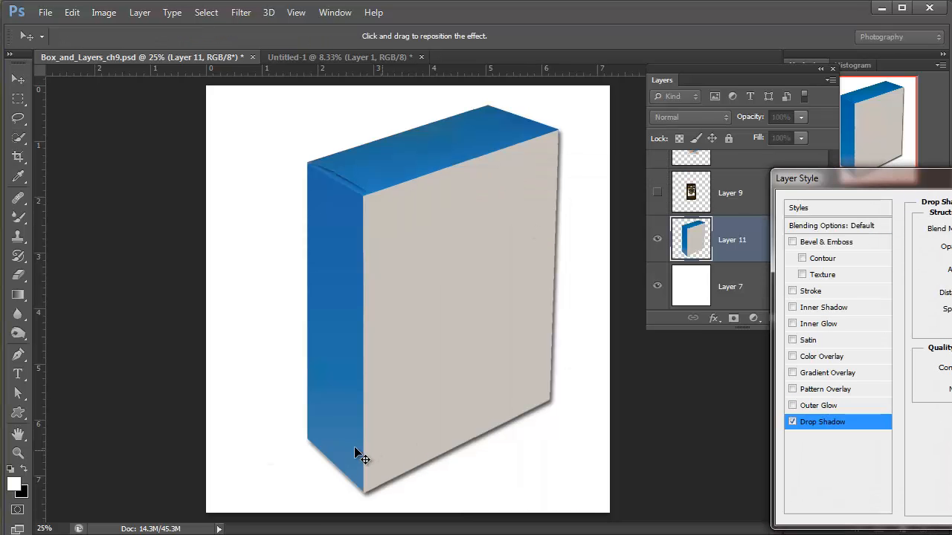
left_click_drag(897, 178, 733, 222)
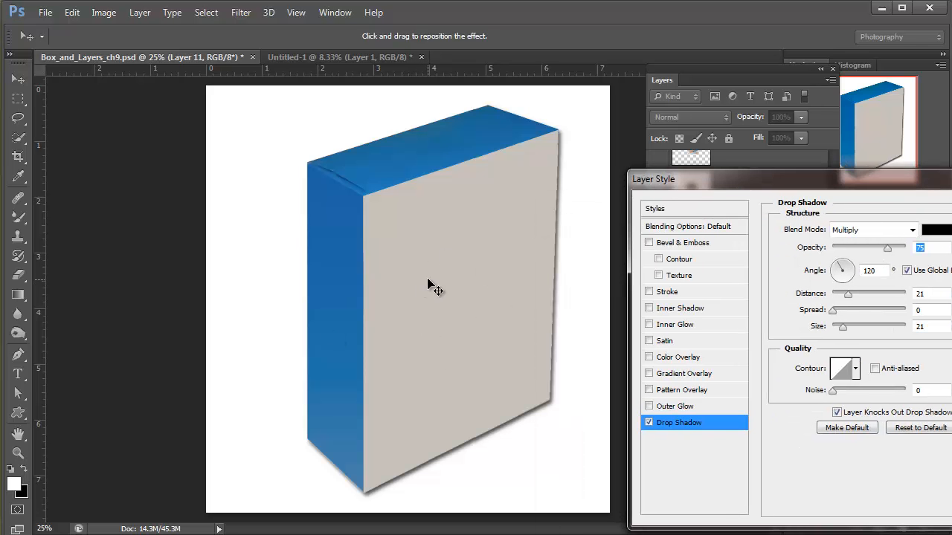
left_click_drag(429, 283, 406, 265)
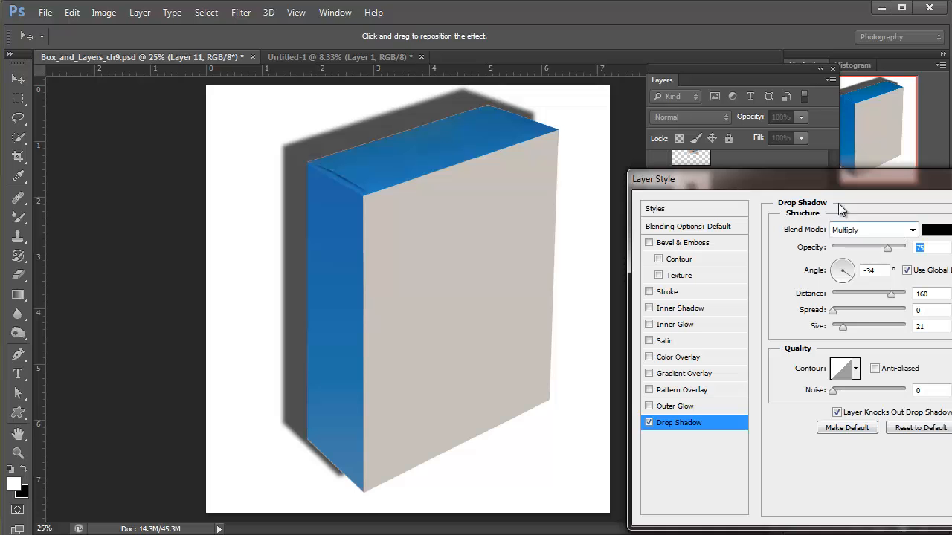
left_click_drag(848, 179, 606, 160)
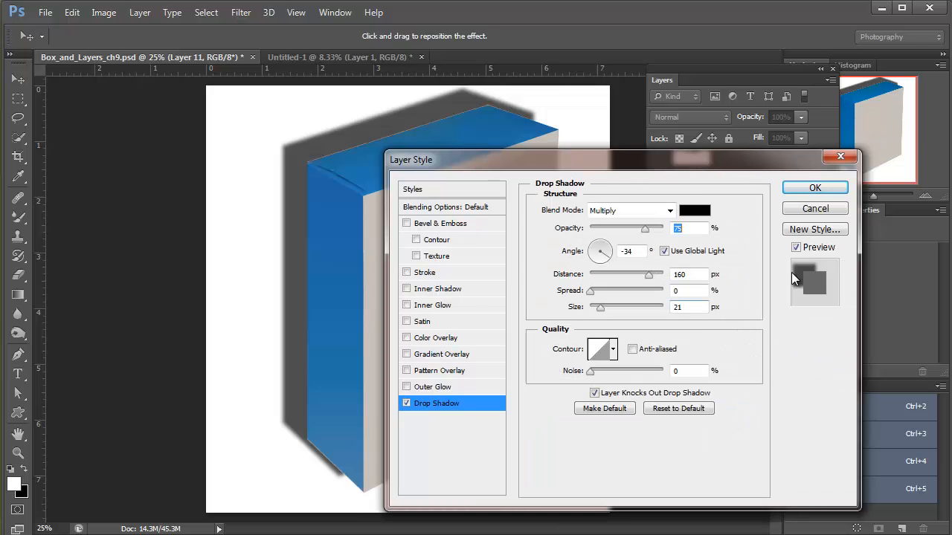
left_click(814, 189)
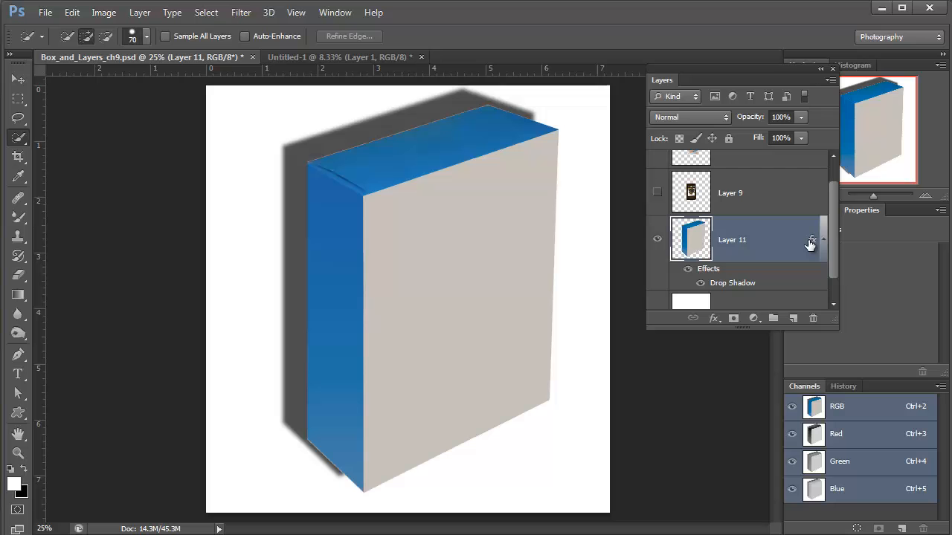
Convert Layer 11's drop shadow effect into a separate layer with Create Layer.
right_click(810, 241)
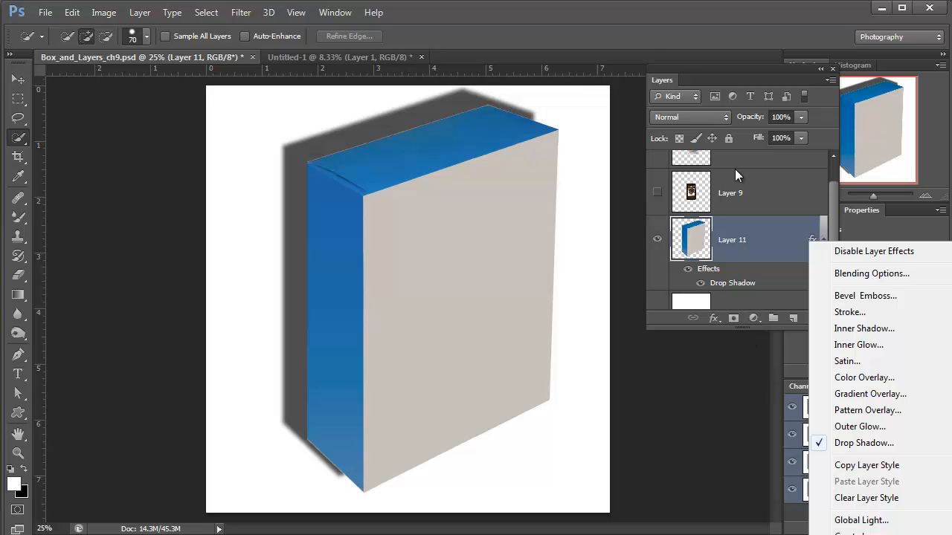
left_click(648, 37)
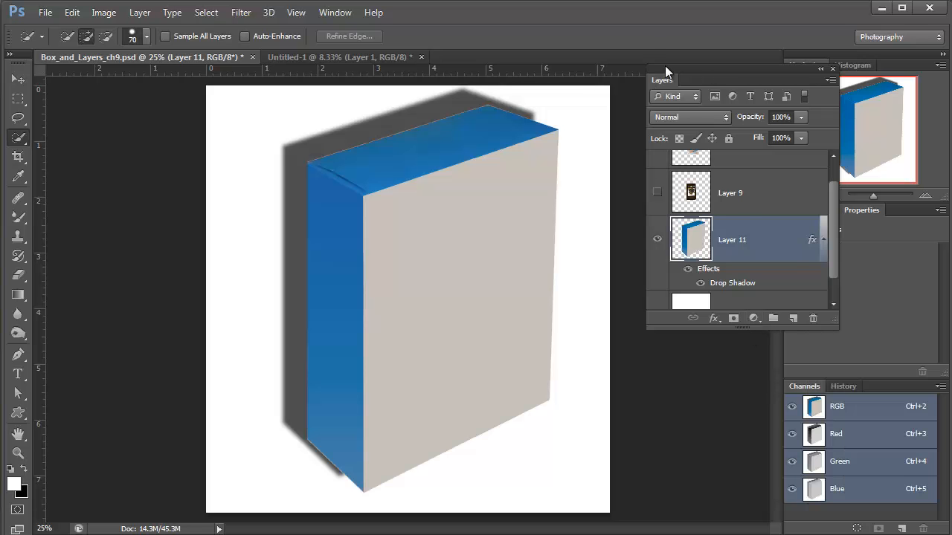
left_click_drag(665, 80, 642, 19)
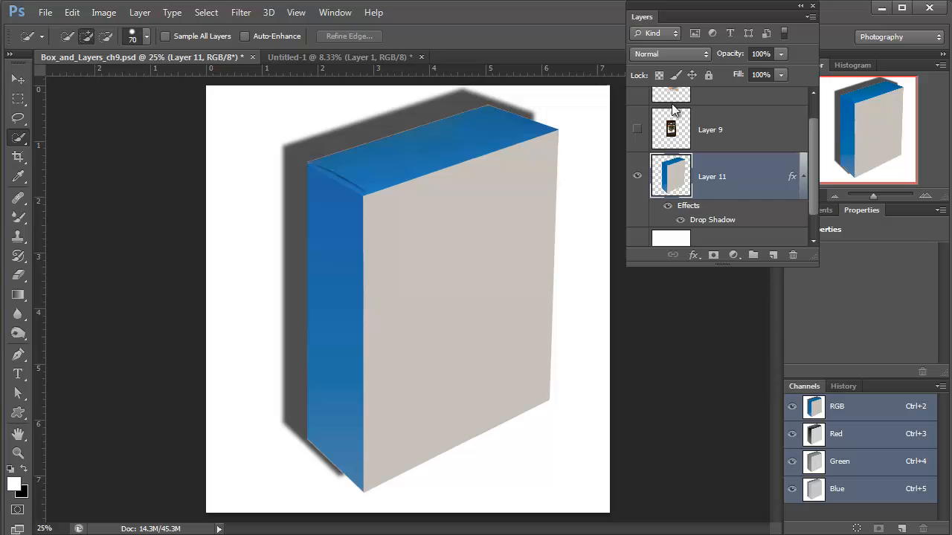
right_click(791, 174)
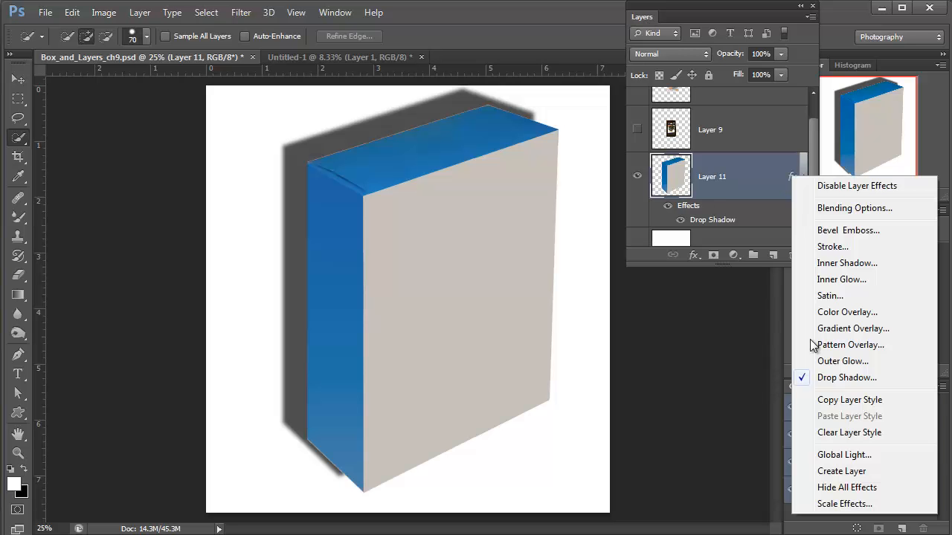
left_click(836, 474)
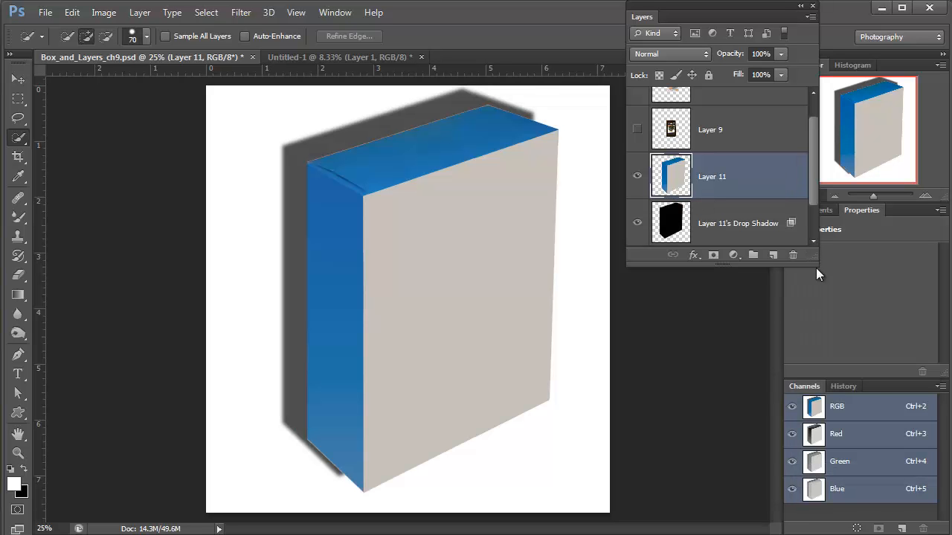
Rename the layers from bottom to top as Background, Box Shadow, Box, Phone and Painting.
left_click_drag(816, 268, 809, 343)
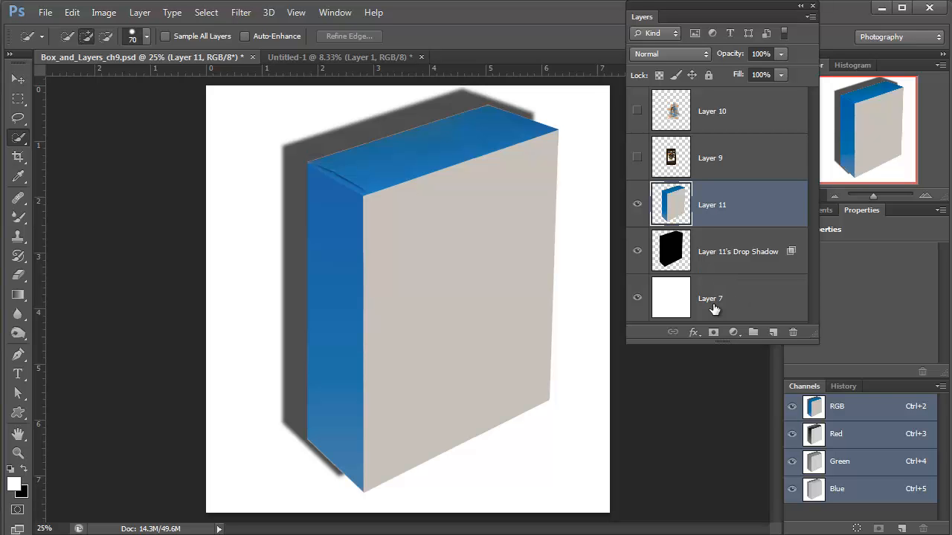
double_click(707, 298)
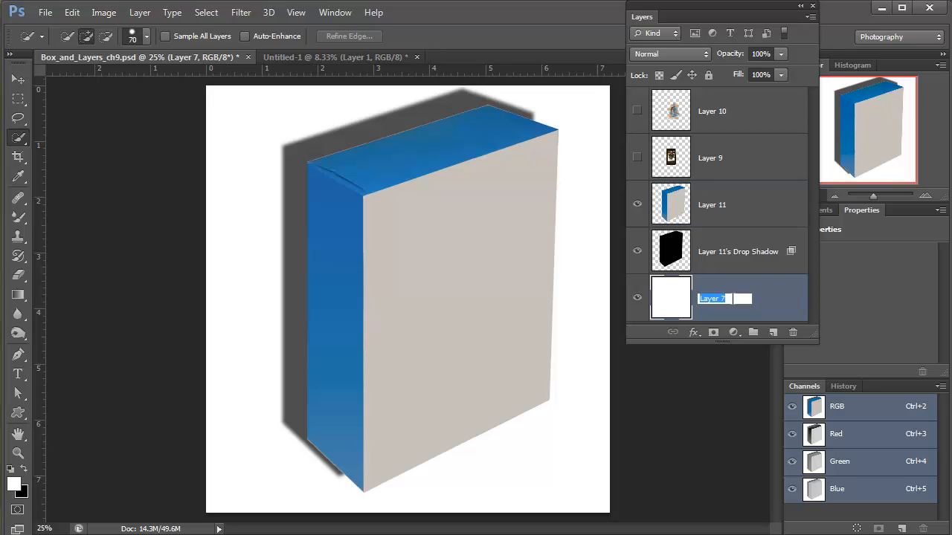
type("Background")
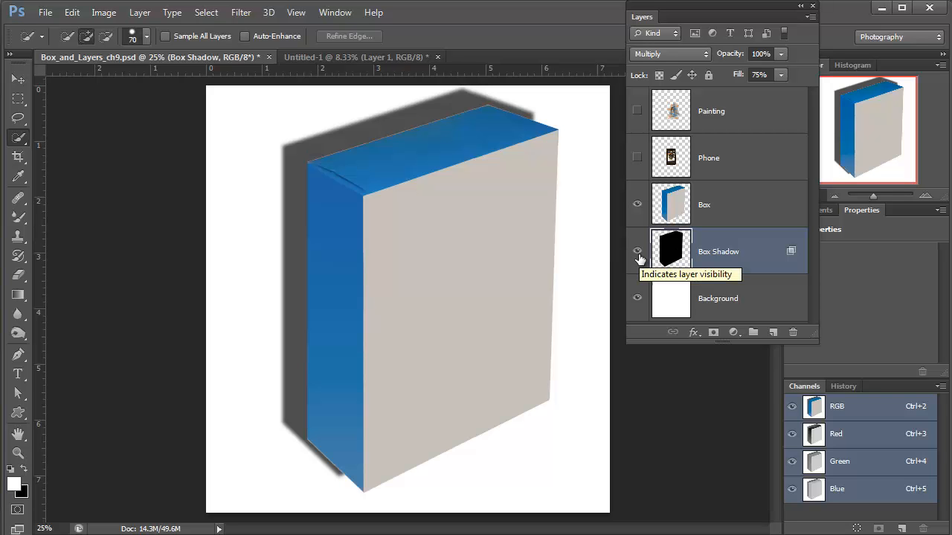
Hide the Box Shadow layer and give the Box layer a live Drop Shadow at -16° angle, 226 px distance and 21 px size.
left_click(638, 253)
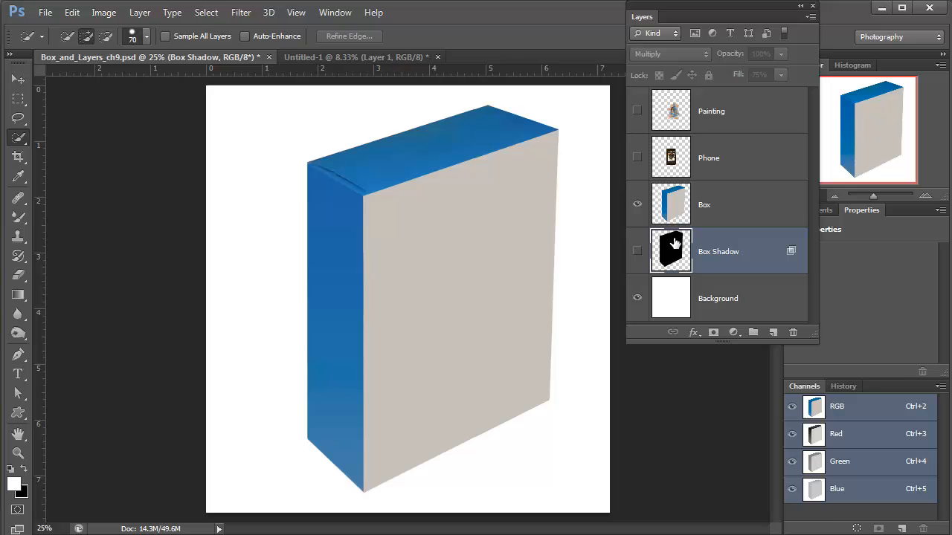
left_click(716, 214)
left_click(693, 333)
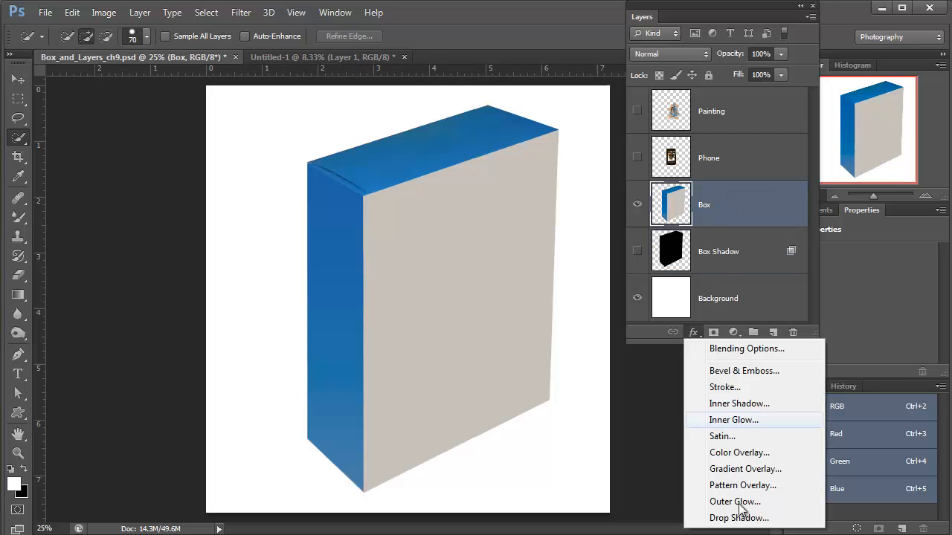
left_click(647, 343)
left_click_drag(648, 342, 649, 255)
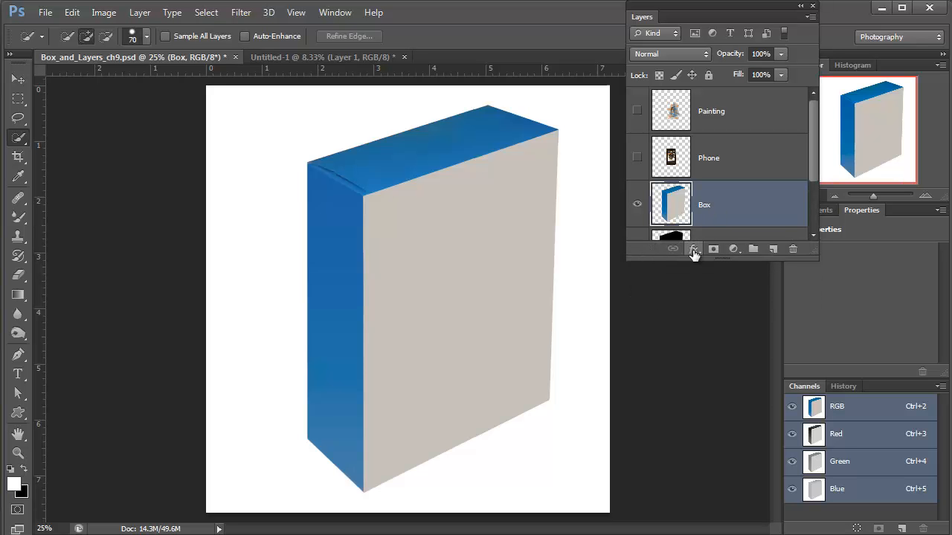
left_click(693, 251)
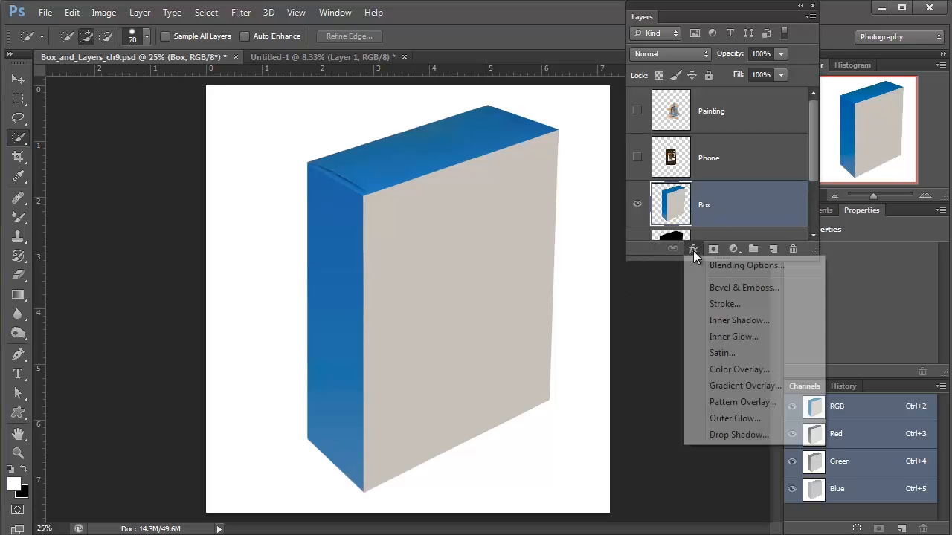
left_click(718, 439)
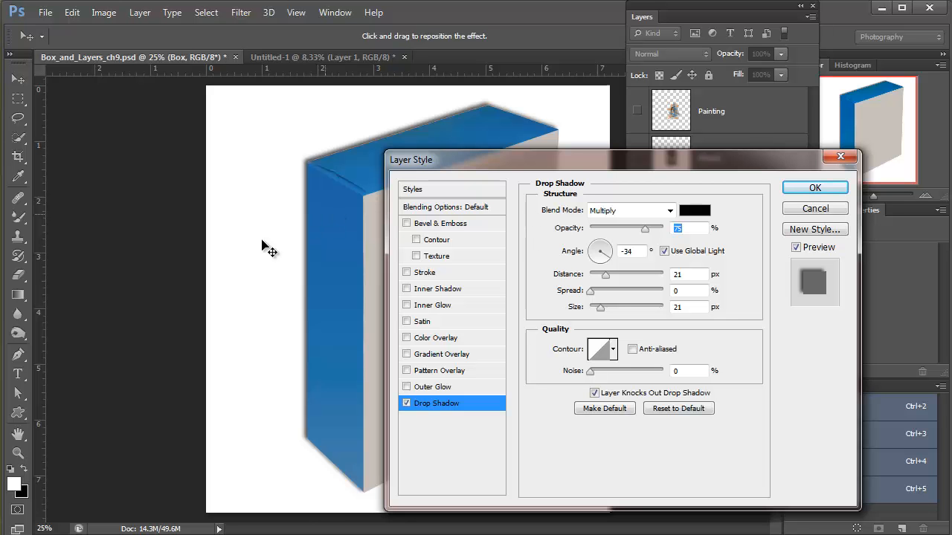
left_click_drag(265, 249, 294, 215)
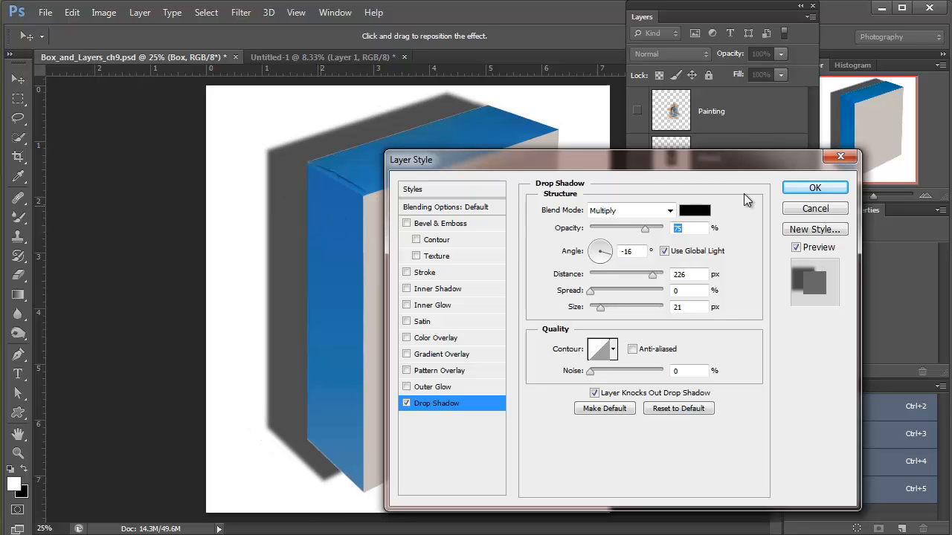
left_click(815, 189)
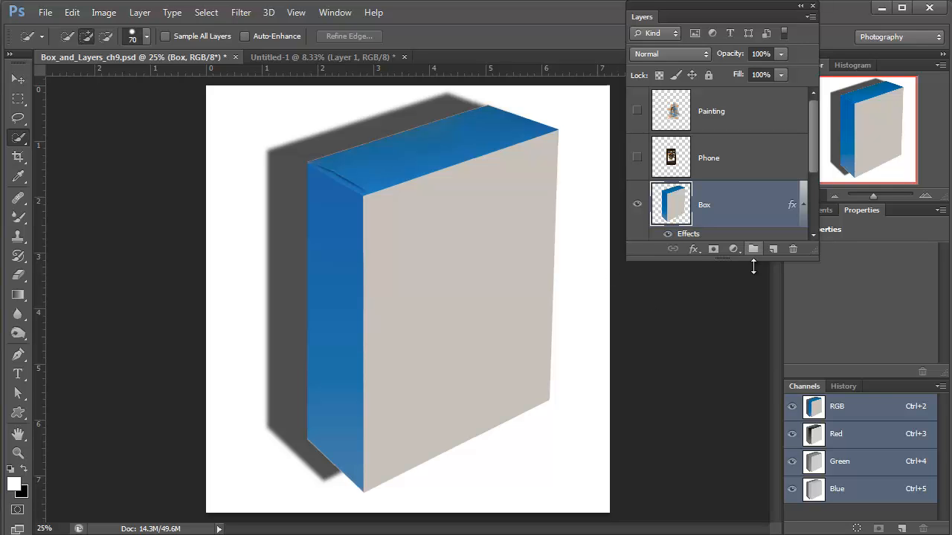
Toggle the Box layer's Drop Shadow effect to compare the box with and without it, leaving it shown.
left_click_drag(766, 260, 765, 295)
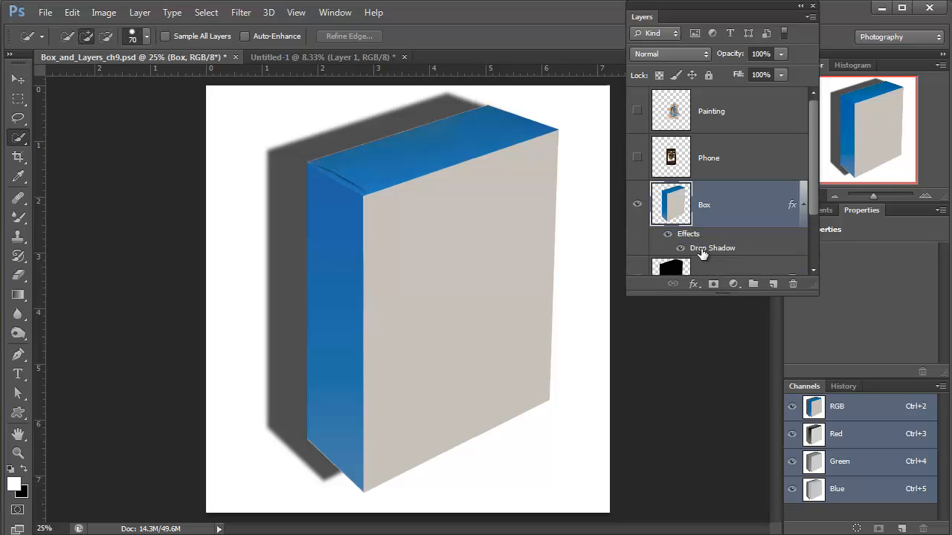
left_click(680, 248)
left_click(680, 248)
Try rotating the Box layer with Free Transform to see how the attached shadow behaves, and cancel the transform.
key("ctrl+t")
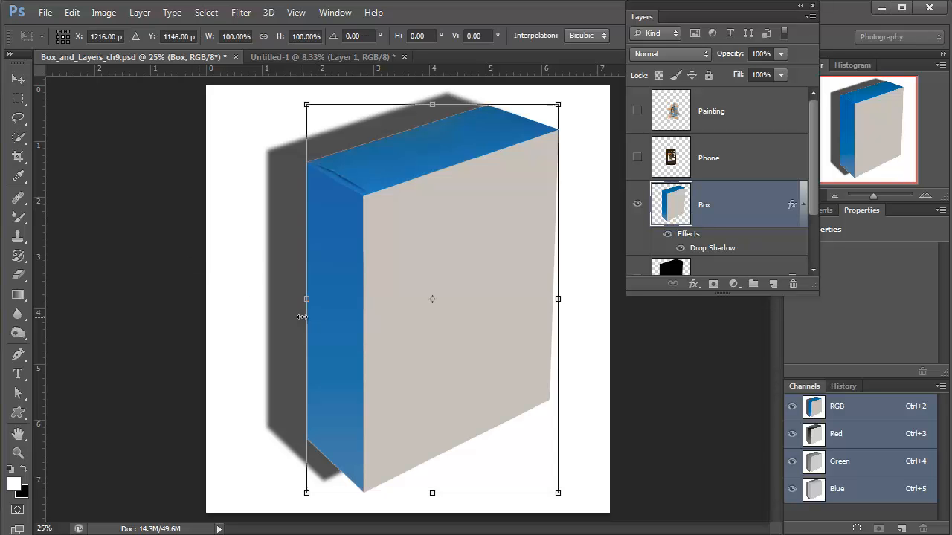
left_click_drag(238, 307, 239, 309)
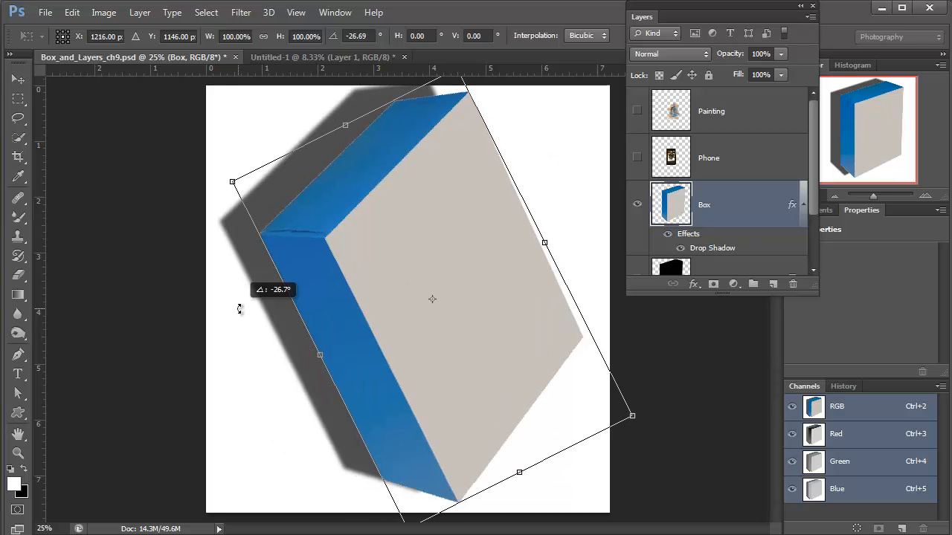
left_click_drag(239, 275, 268, 192)
key("w")
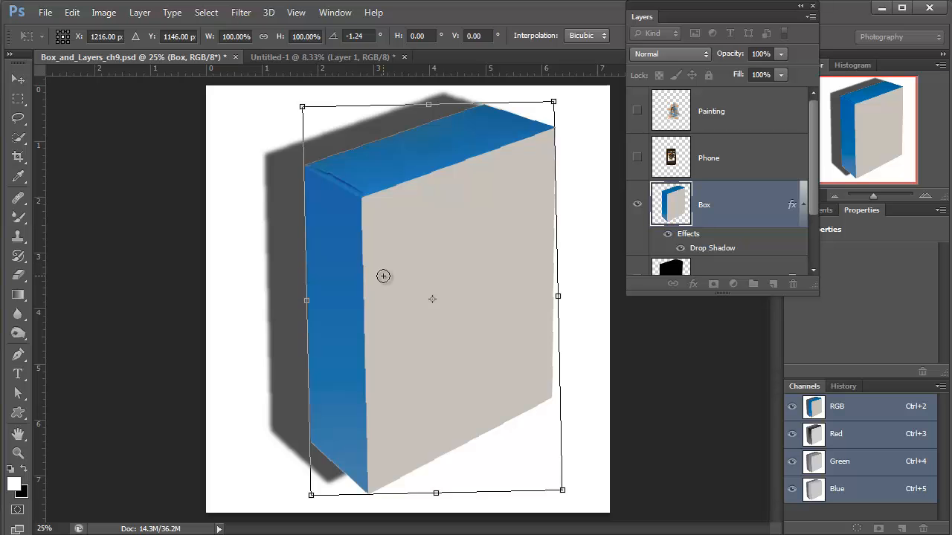
Clear the layer style from the Box layer to remove its live drop shadow.
right_click(792, 209)
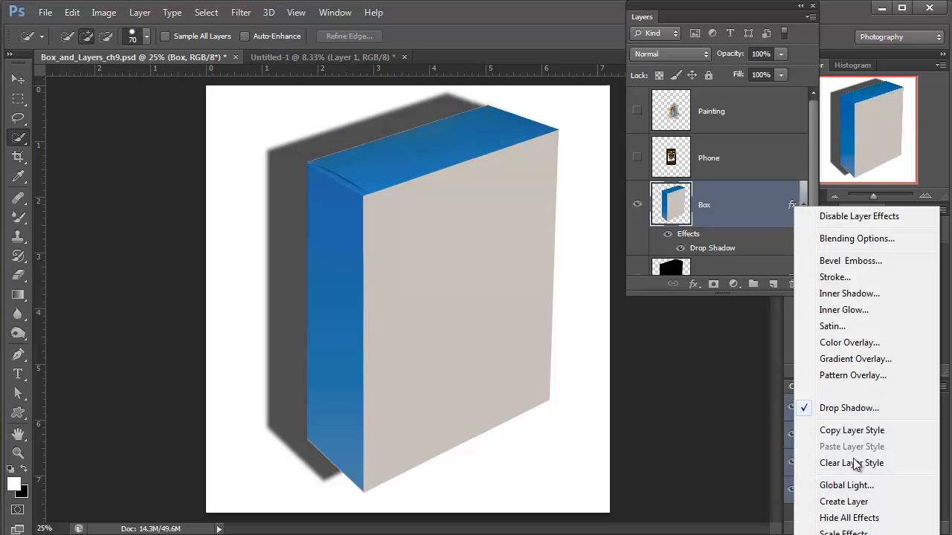
left_click(744, 202)
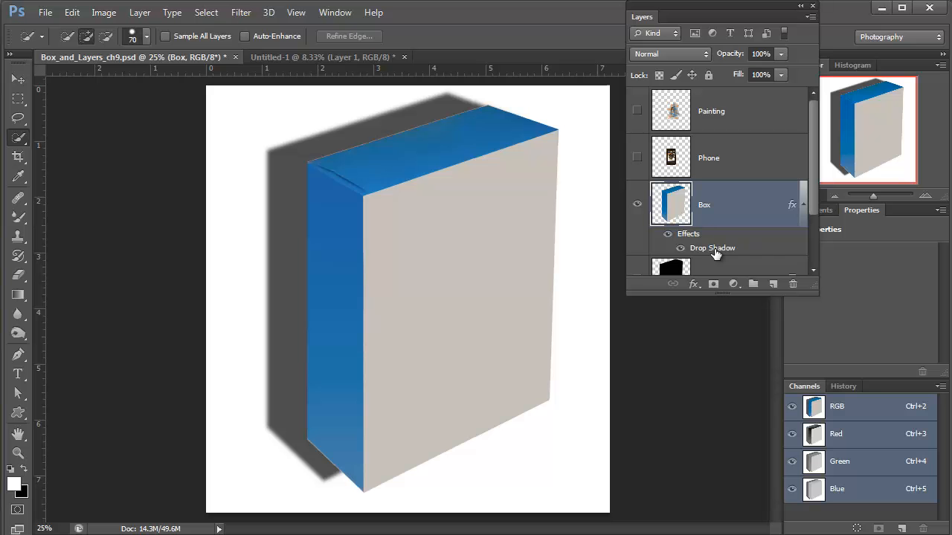
right_click(794, 206)
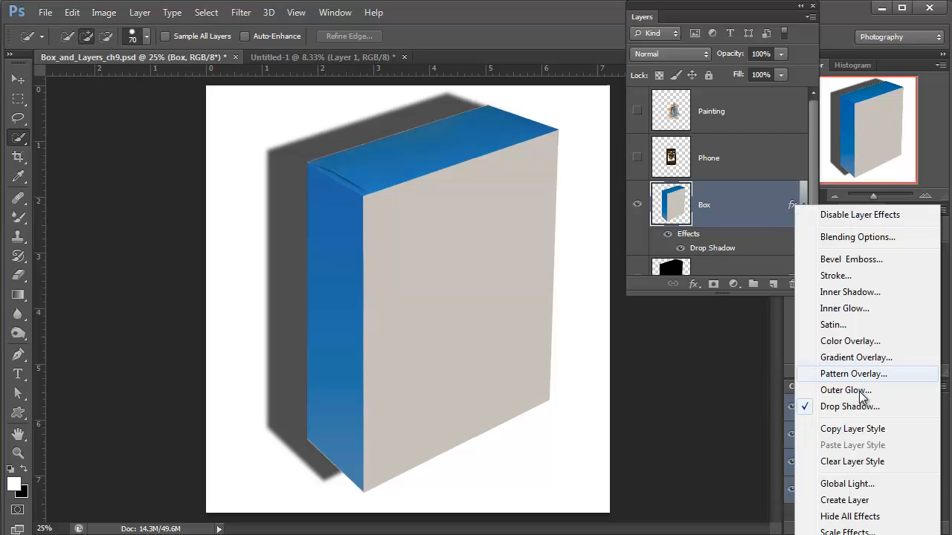
left_click(863, 464)
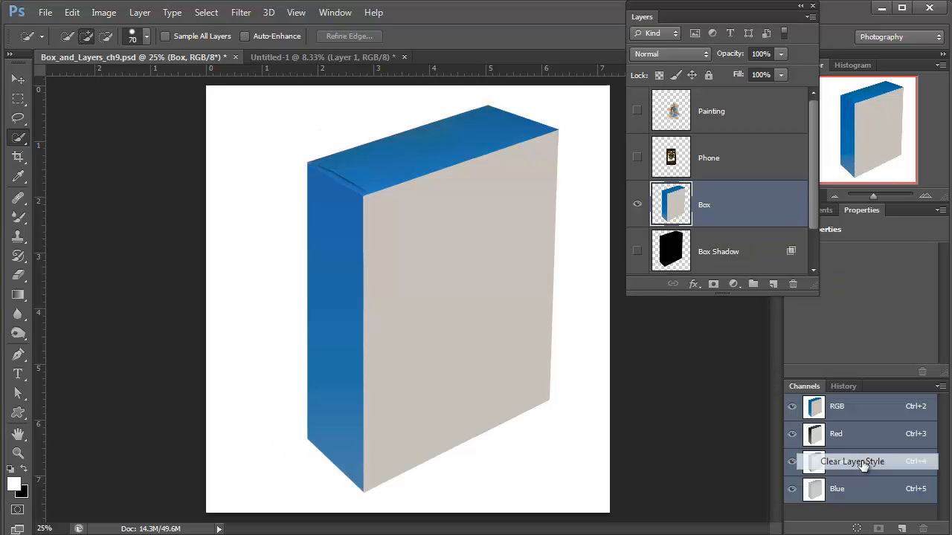
Show the Box Shadow layer and distort it with Free Transform, pulling its upper corners down so the shadow lies on the ground.
left_click(637, 251)
left_click(664, 256)
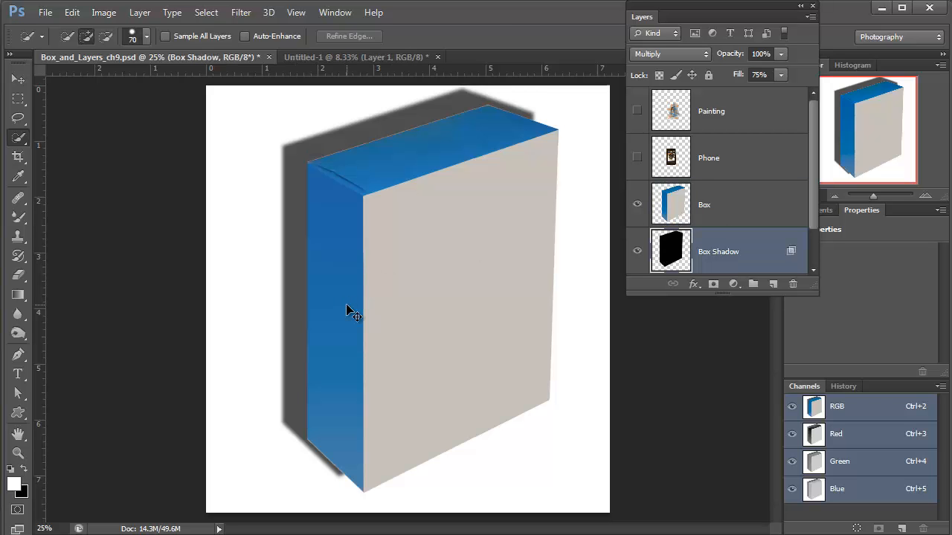
key("ctrl+t")
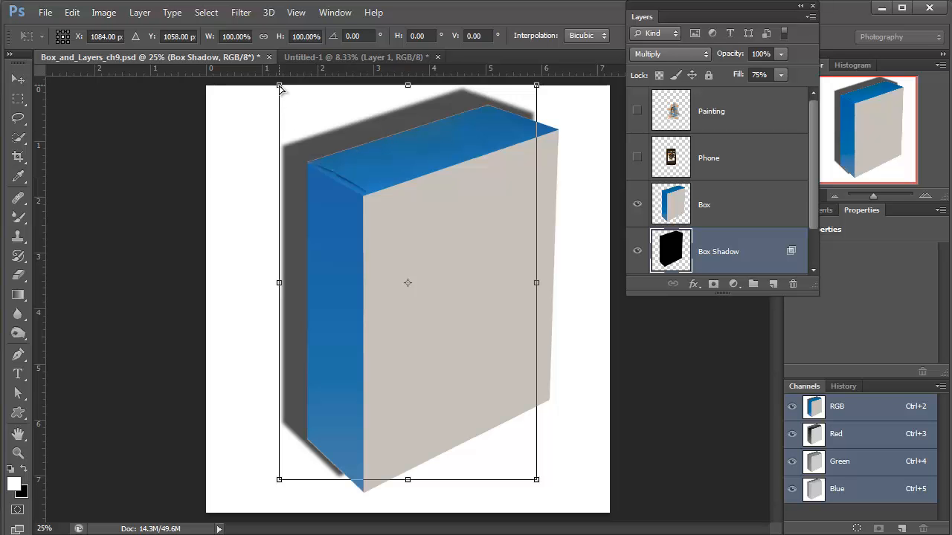
left_click_drag(242, 118, 95, 214)
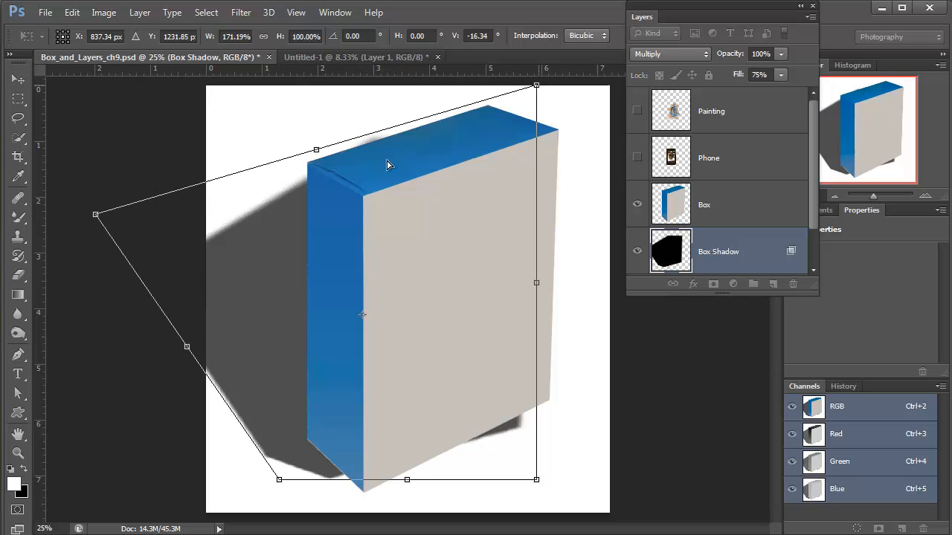
left_click_drag(386, 165, 349, 267)
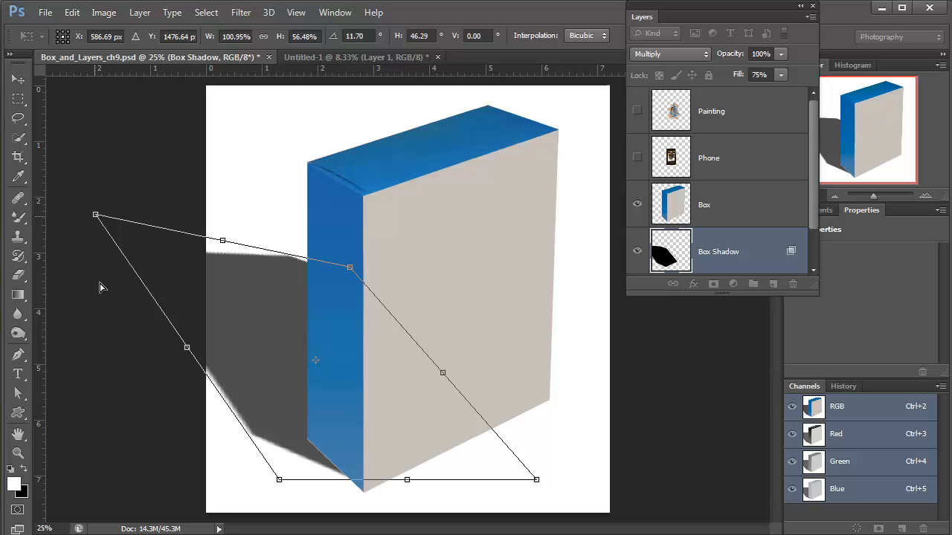
left_click_drag(95, 214, 156, 280)
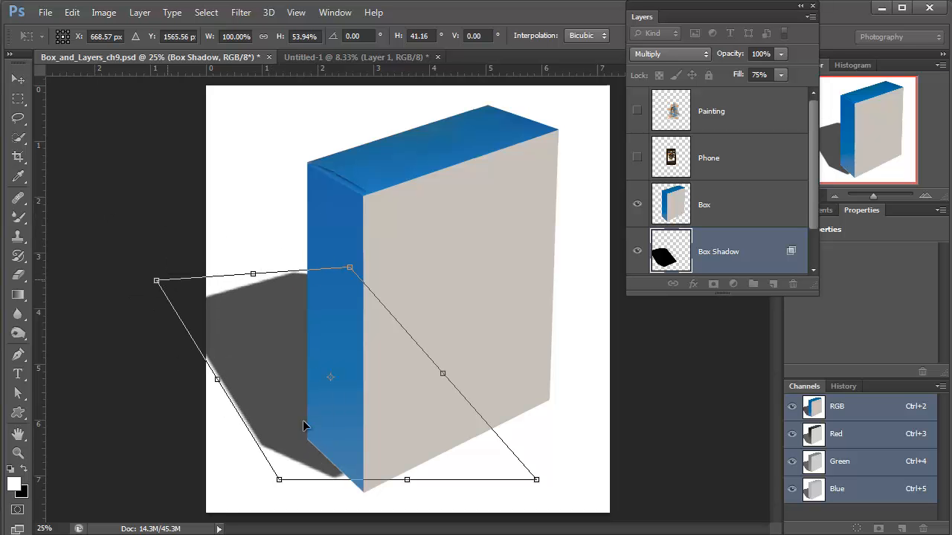
Reposition the distorted shadow under the box, refine its upper corners to follow the box's base, and commit the transform.
left_click_drag(356, 405, 325, 397)
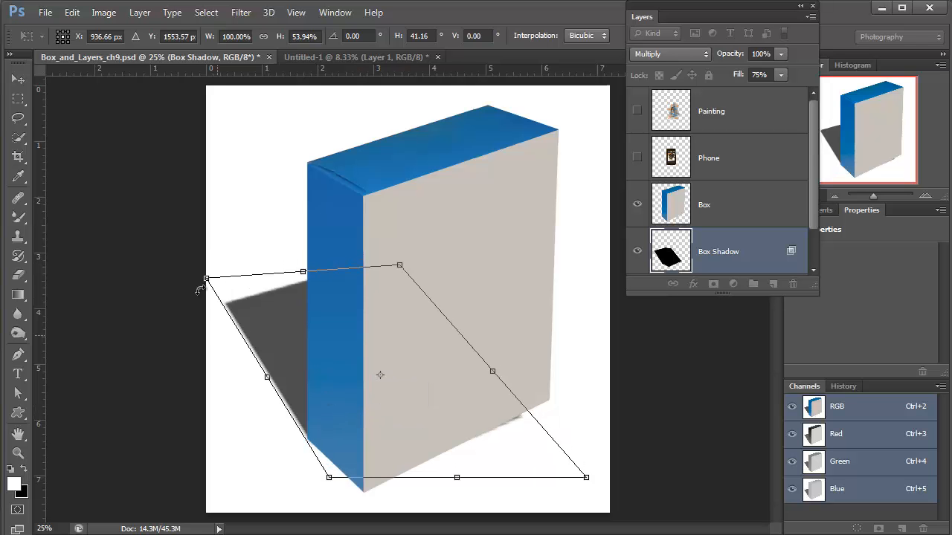
left_click_drag(201, 282, 167, 298)
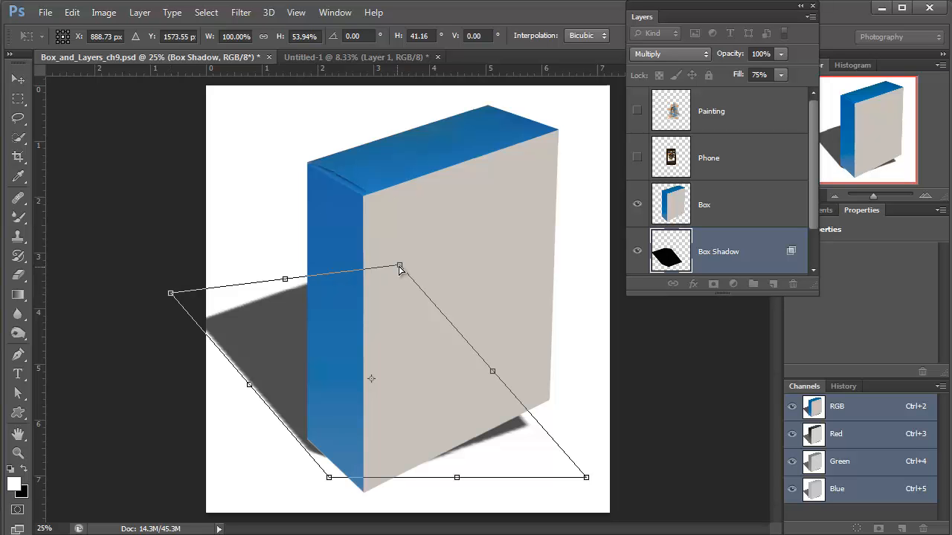
left_click_drag(399, 268, 371, 275)
left_click_drag(426, 445, 446, 457)
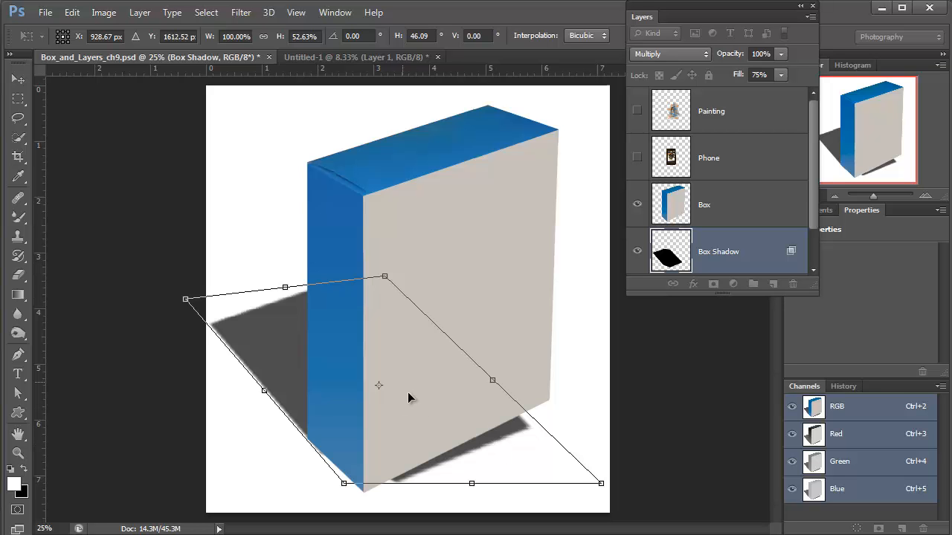
key("w")
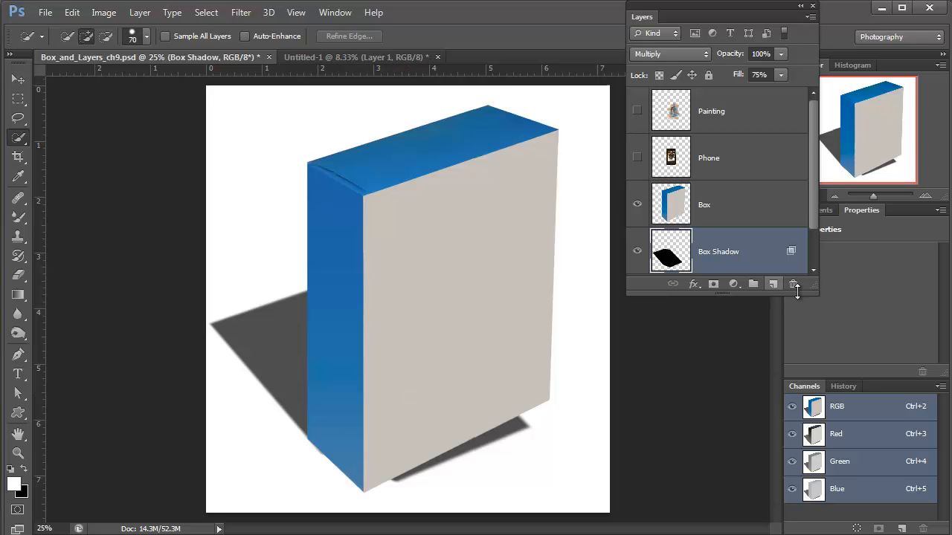
Erase the part of the shadow sticking out beneath the box's front face, using the Eraser at size 100.
left_click_drag(816, 294, 816, 335)
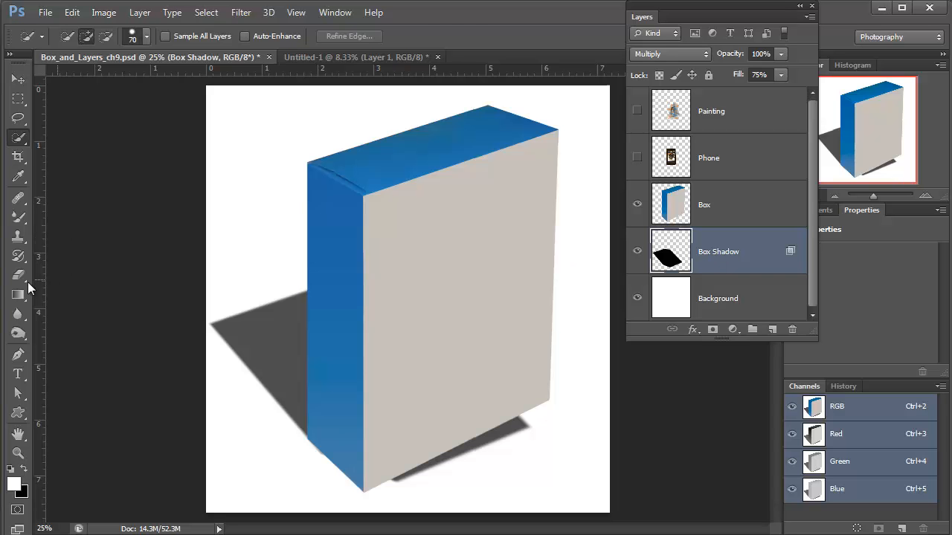
left_click_drag(18, 276, 62, 281)
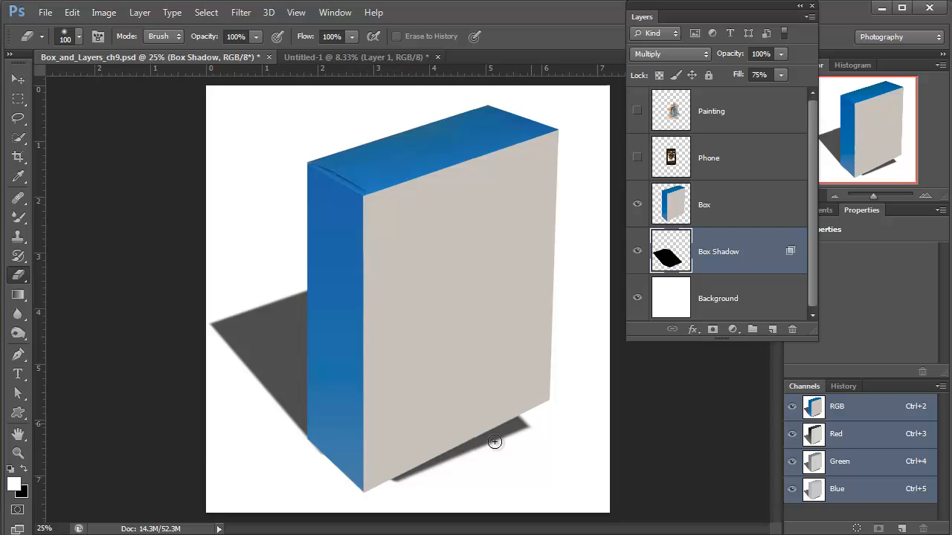
mouse_move(495, 442)
left_mouse_down()
mouse_move(515, 425)
mouse_move(479, 438)
mouse_move(538, 423)
mouse_move(444, 459)
mouse_move(479, 434)
mouse_move(396, 477)
mouse_move(447, 459)
left_mouse_up()
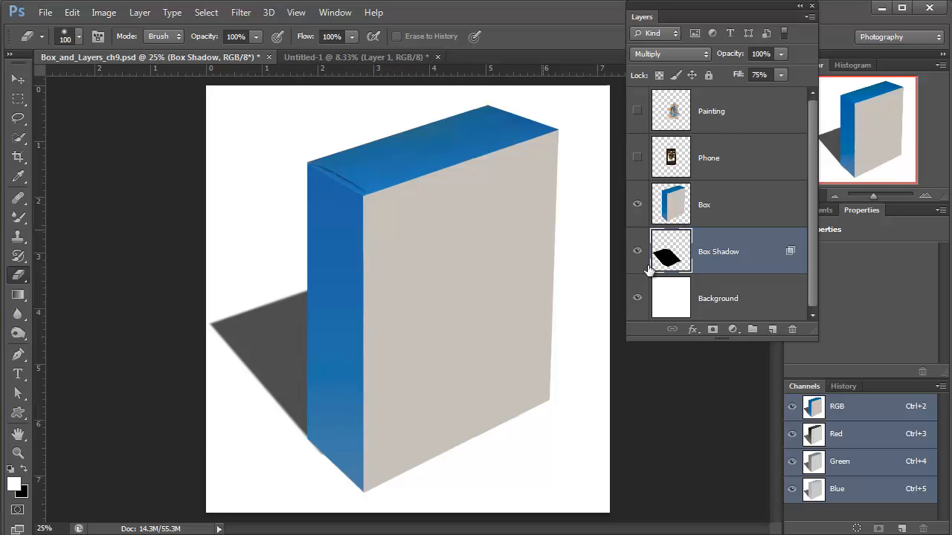
Distort the Box Shadow layer again, stretching its upper-left corner outward past the canvas edge, realign it with the box, and commit.
key("ctrl+t")
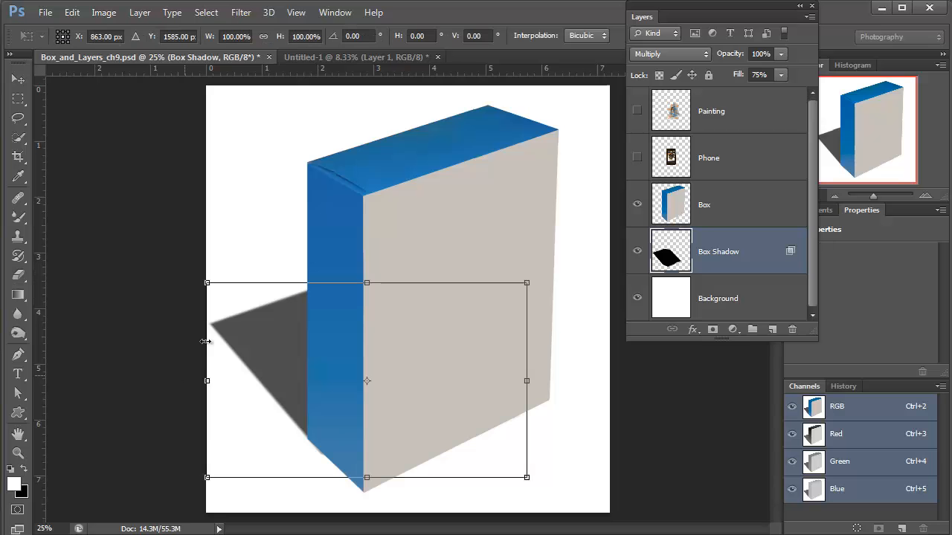
left_click_drag(207, 283, 175, 299)
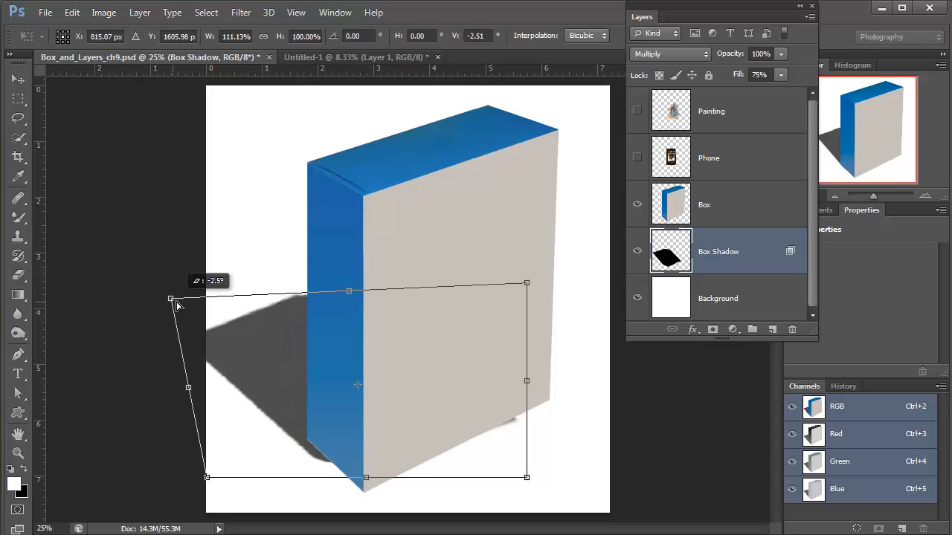
left_click_drag(278, 349, 278, 353)
key("Return")
key("e")
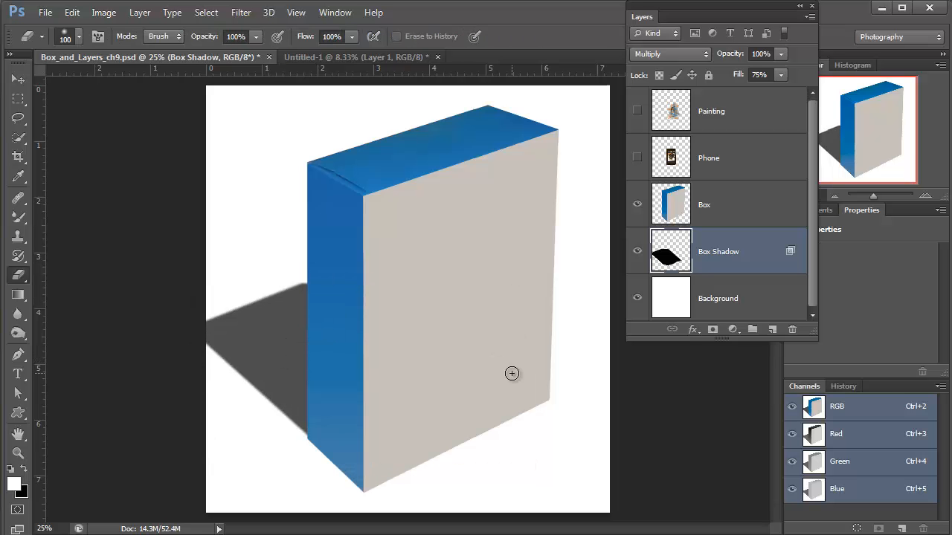
Toggle the Box Shadow layer's visibility to compare the box with and without the cast shadow, leaving it shown.
left_click(636, 253)
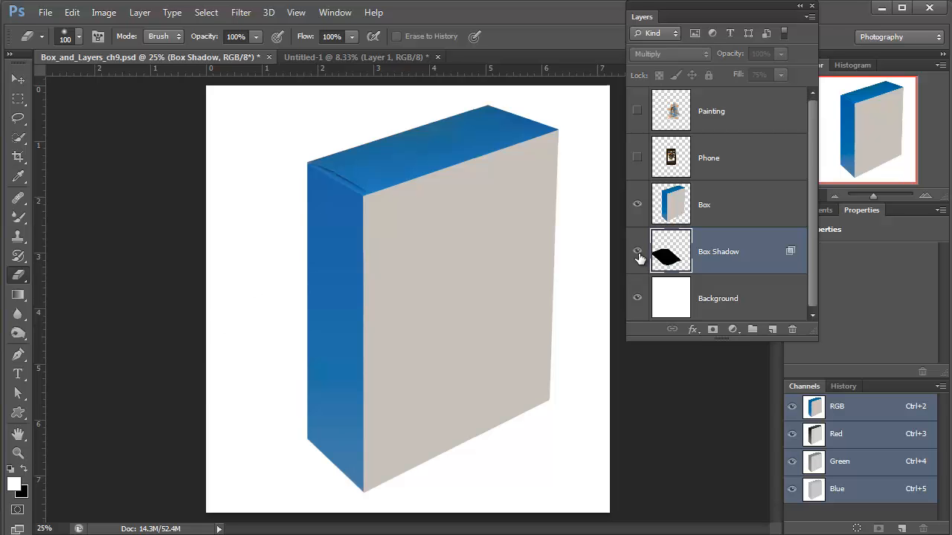
left_click(638, 254)
left_click(638, 254)
left_click(638, 254)
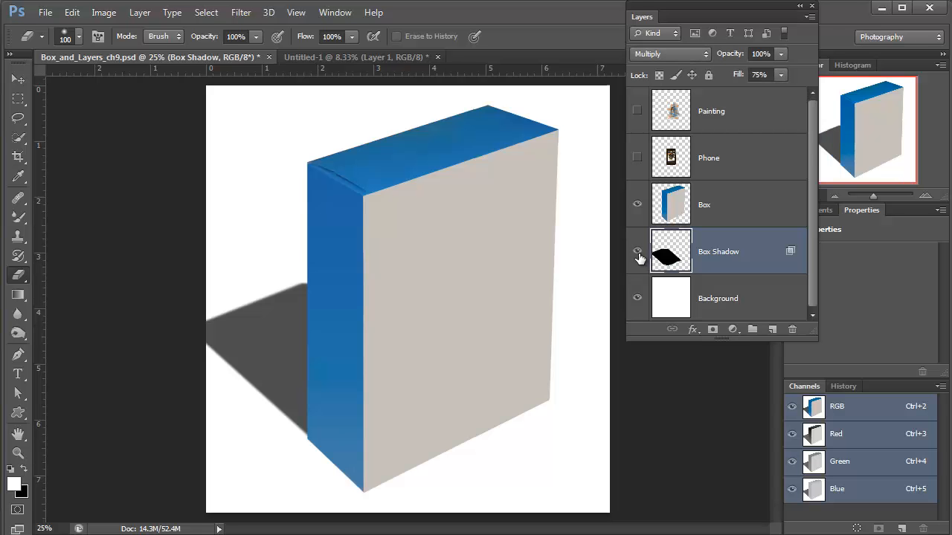
Try the Box Shadow layer's fill at 33%, 100% and 67%, and settle on 59%.
left_click(781, 75)
left_click(749, 92)
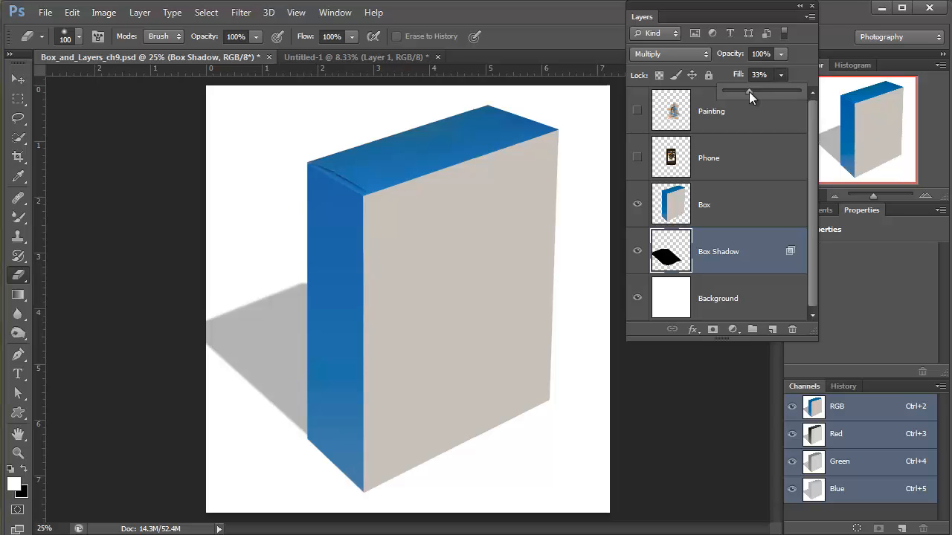
left_click_drag(749, 92, 826, 89)
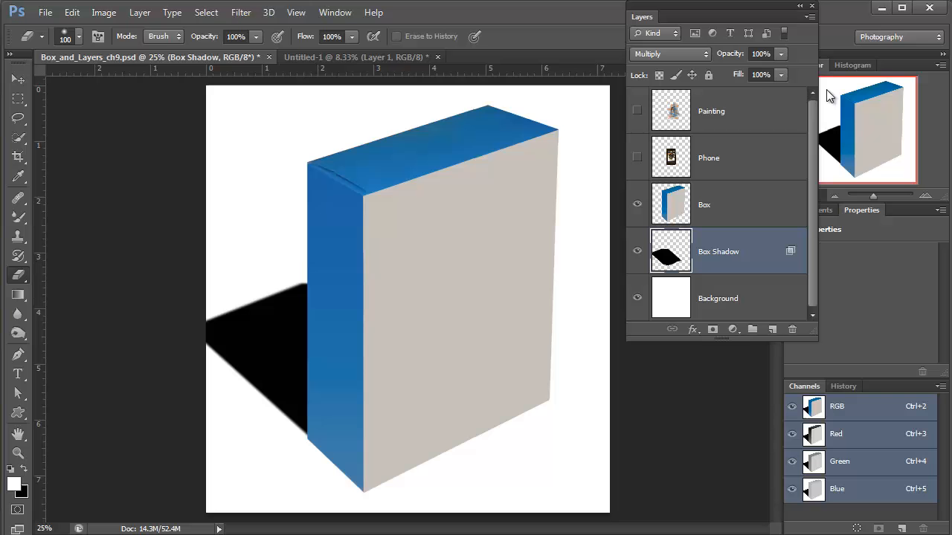
left_click(781, 75)
left_click(756, 92)
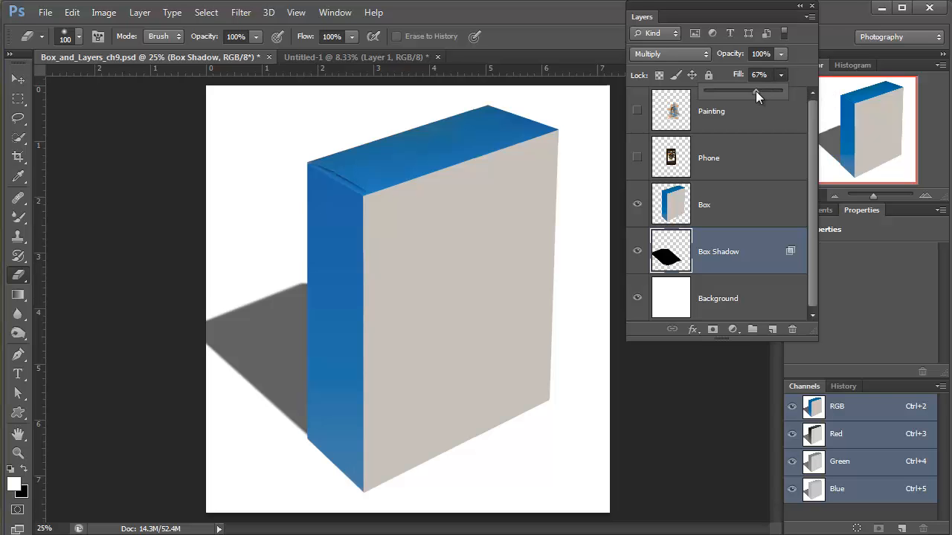
left_click(750, 91)
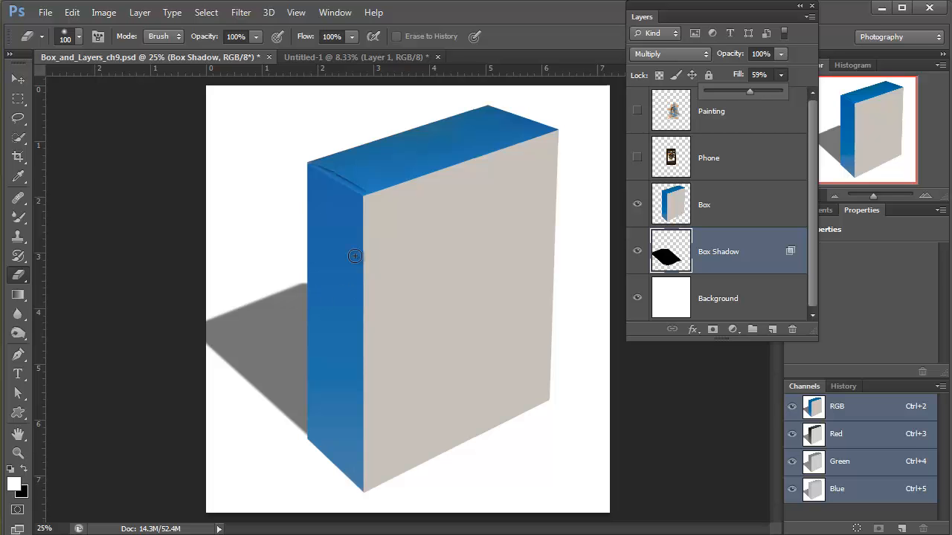
Soften the Box Shadow layer with a Gaussian Blur of 7.2 pixels radius.
left_click(240, 13)
mouse_move(281, 163)
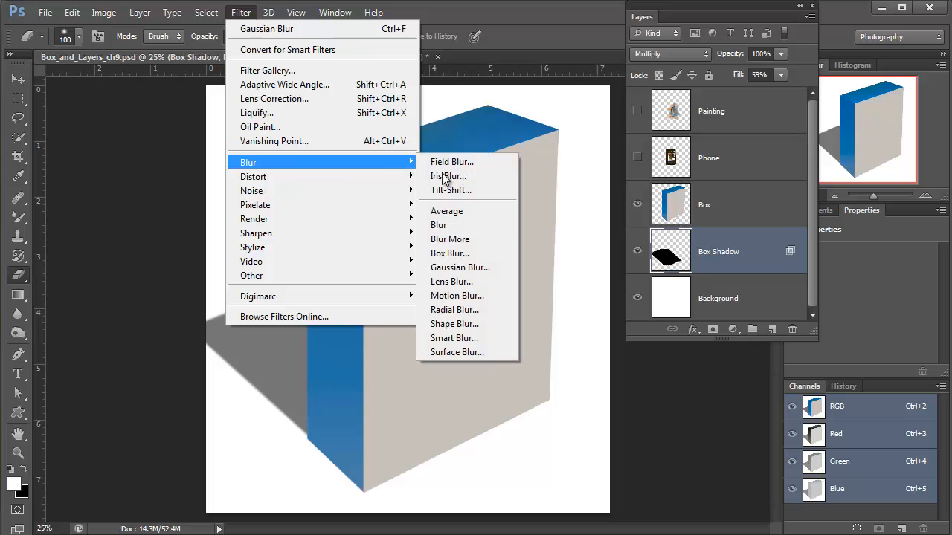
left_click(460, 268)
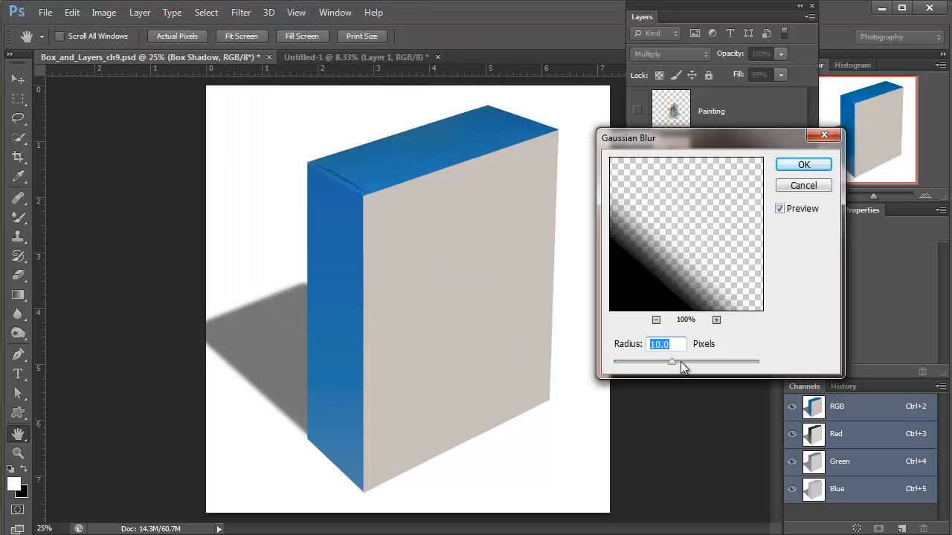
left_click(681, 361)
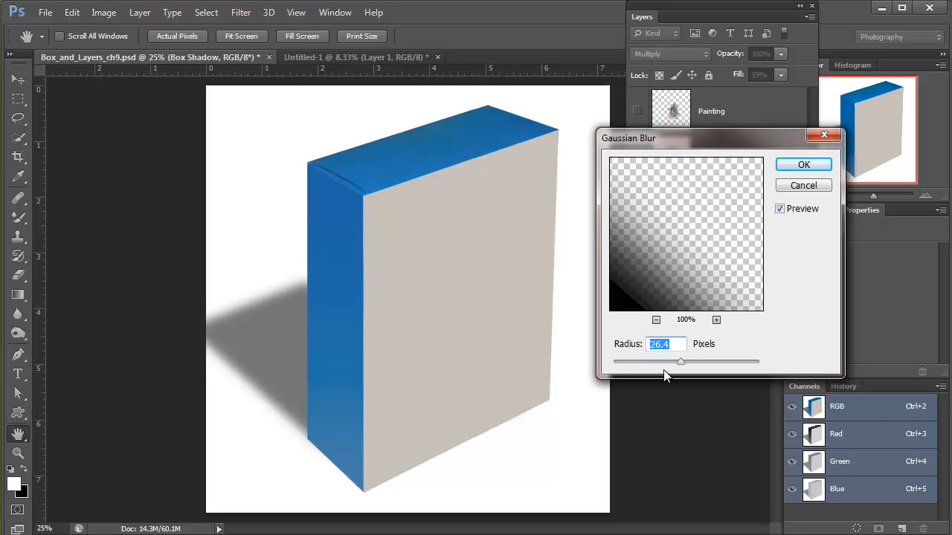
left_click(674, 362)
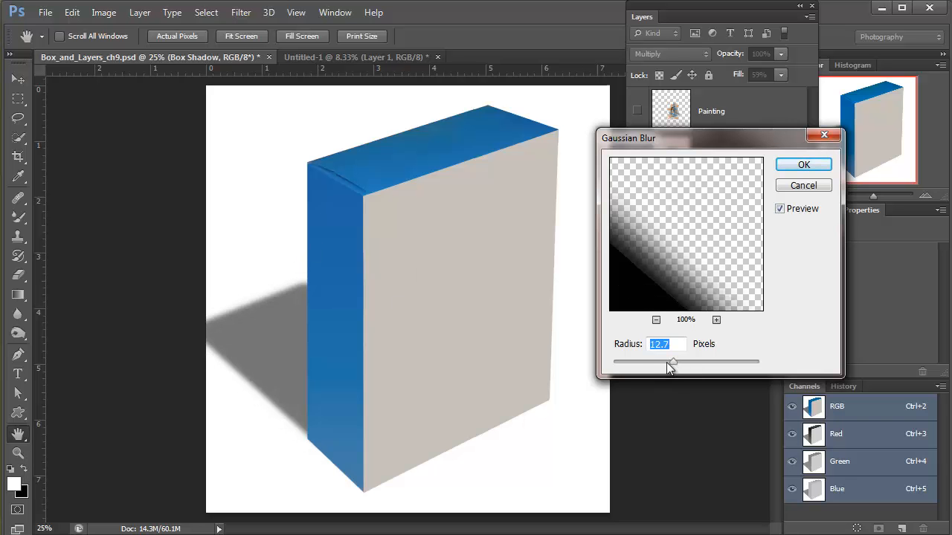
left_click(661, 362)
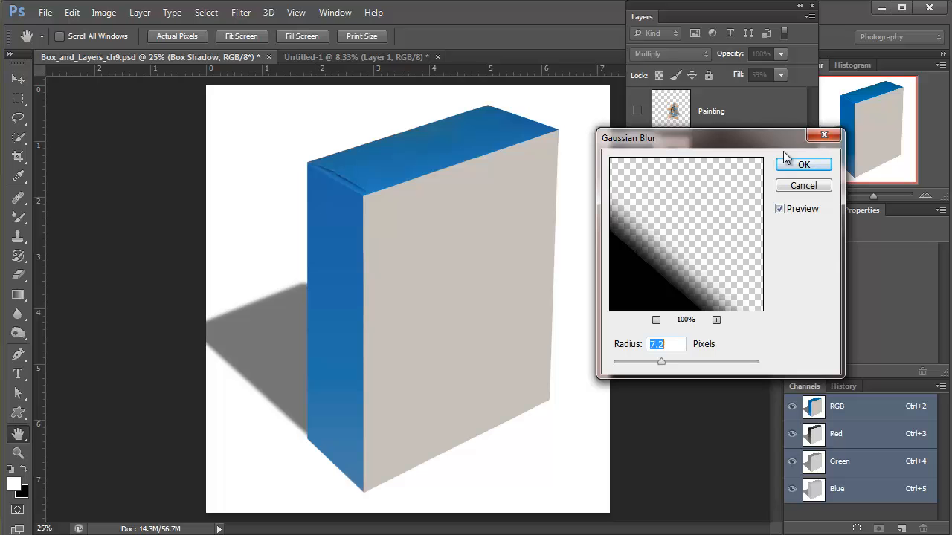
left_click(804, 167)
key("e")
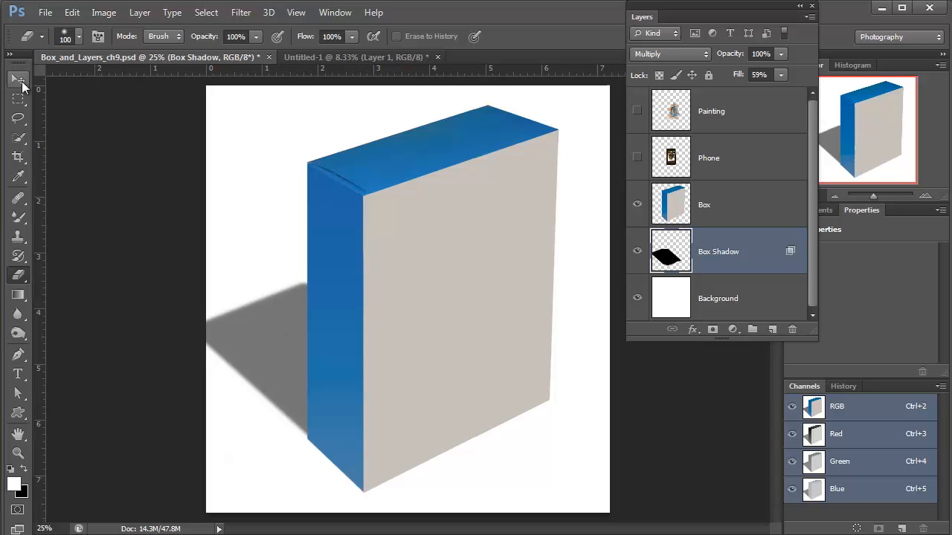
Nudge the Box Shadow layer in large increments with the Move tool until it tucks against the base of the box's blue side.
left_click(19, 80)
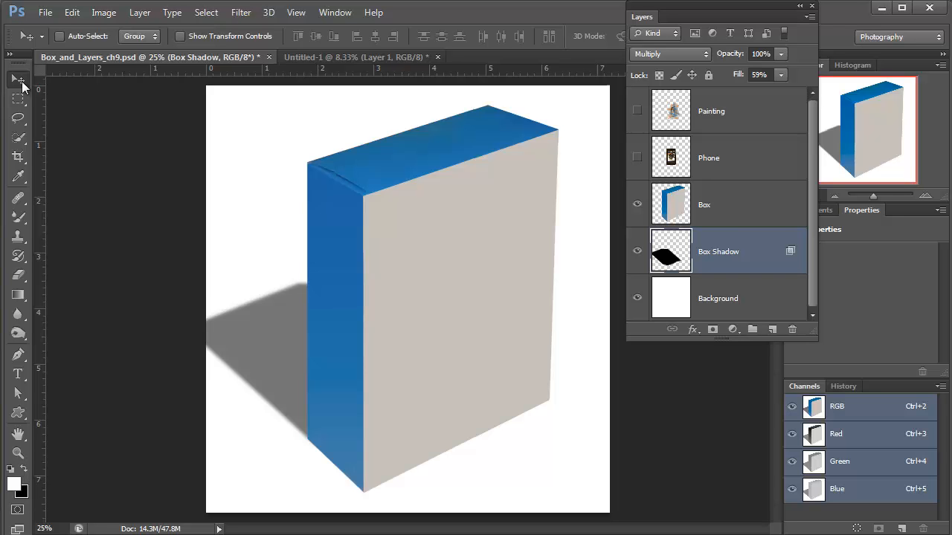
key("shift+Down")
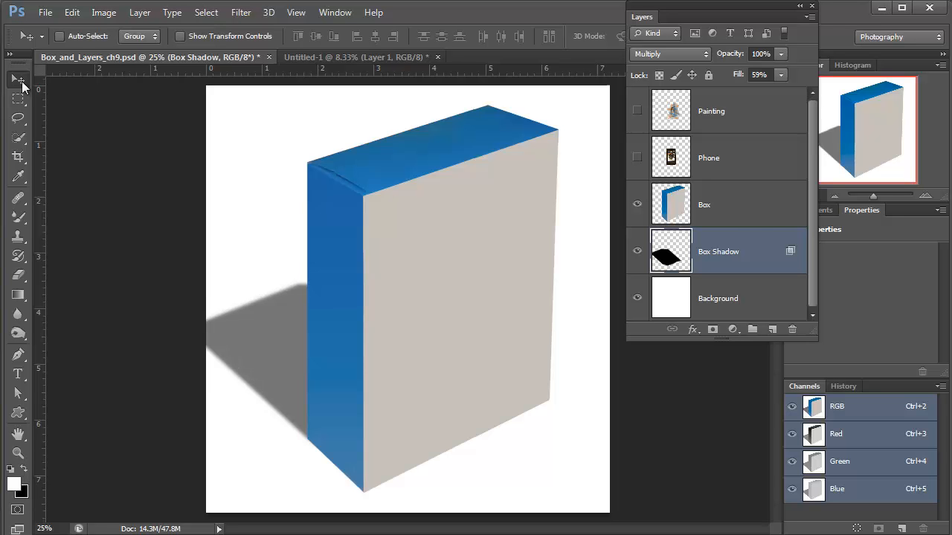
key("shift+Down")
key("shift+Down")
key("shift+Down")
key("shift+Down")
key("shift+Down")
key("shift+Down")
key("shift+Down")
key("shift+Down")
key("shift+Up")
key("shift+Up")
key("shift+Up")
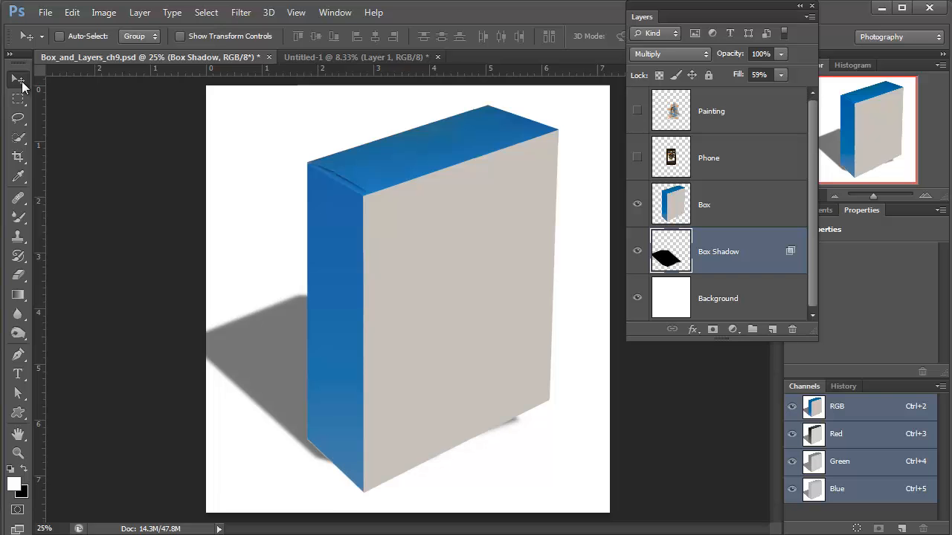
key("shift+Up")
key("shift+Up")
key("shift+Up")
key("shift+Up")
key("shift+Up")
key("shift+Up")
key("shift+Up")
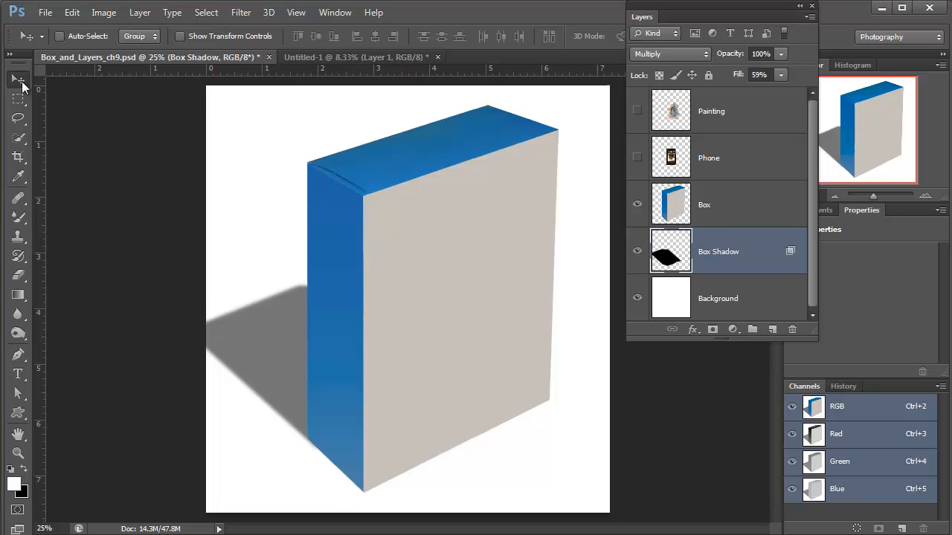
key("shift+Up")
key("shift+Right")
key("shift+Right")
key("shift+Right")
key("shift+Right")
key("shift+Right")
key("shift+Right")
key("shift+Right")
key("shift+Right")
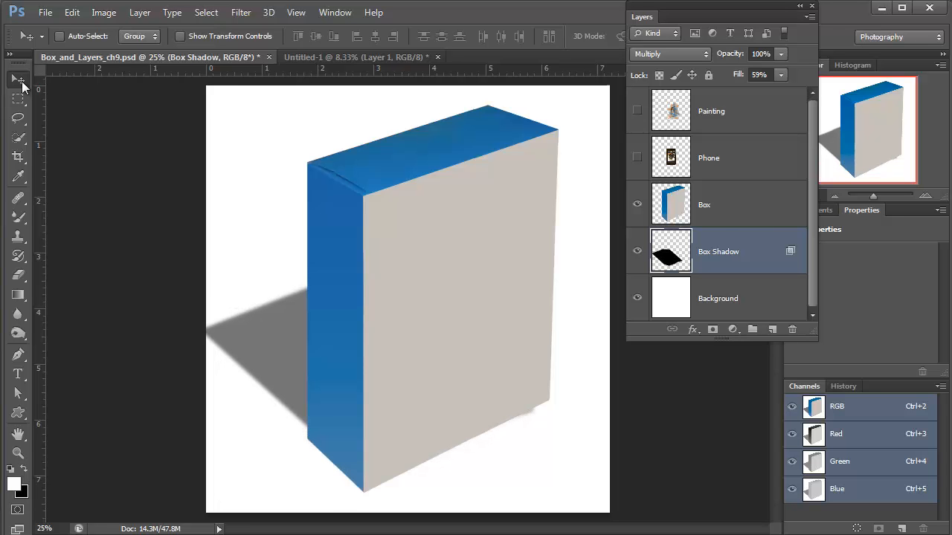
key("shift+Left")
key("shift+Left")
key("shift+Left")
key("shift+Down")
key("shift+Down")
key("shift+Down")
key("shift+Down")
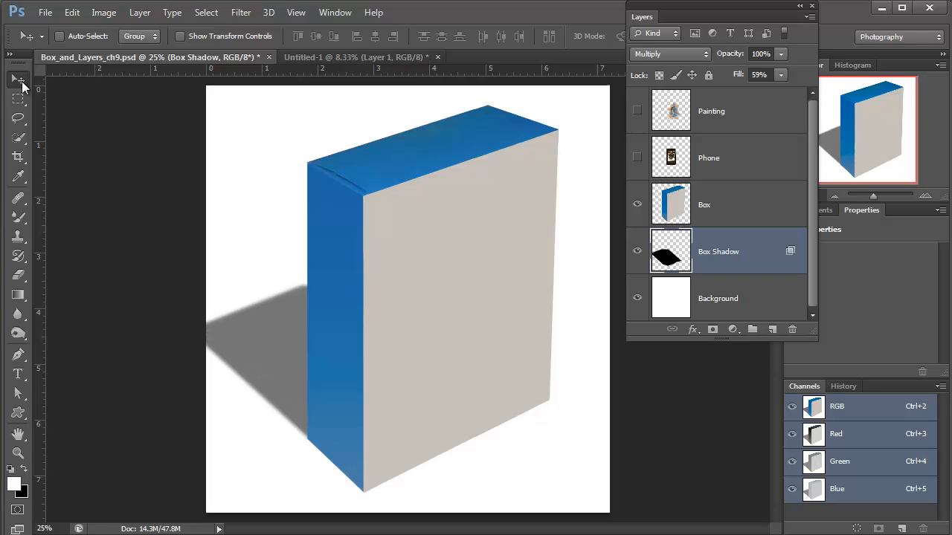
key("shift+Left")
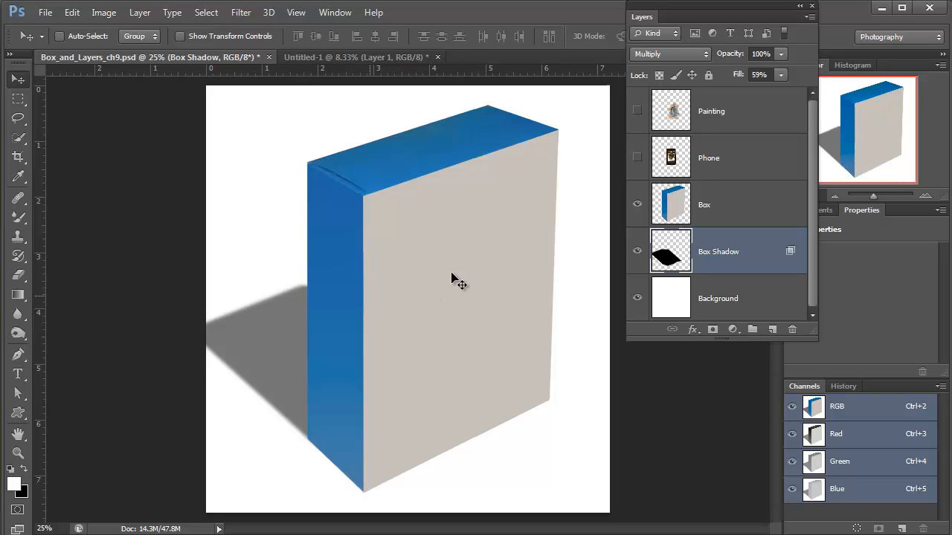
Activate the Custom Shape tool and open its shape library.
left_click(20, 415)
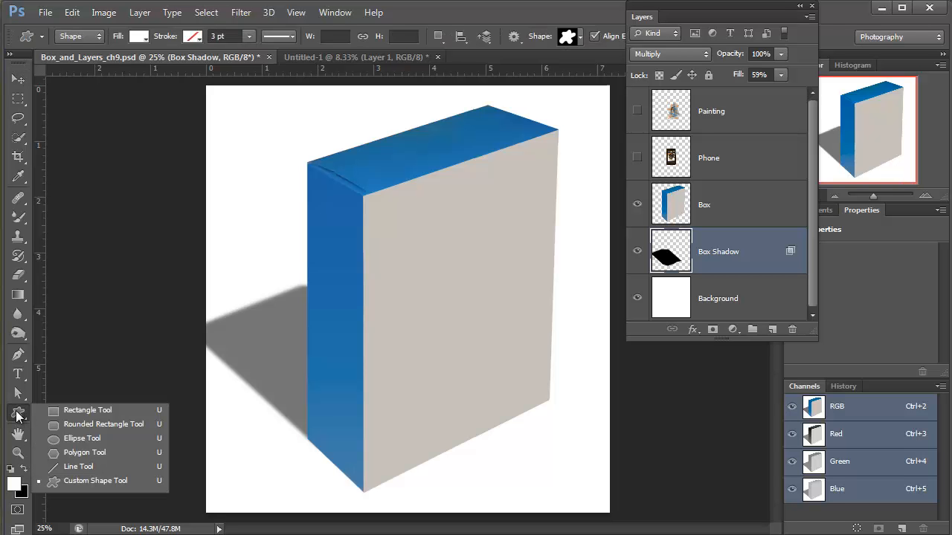
left_click(82, 483)
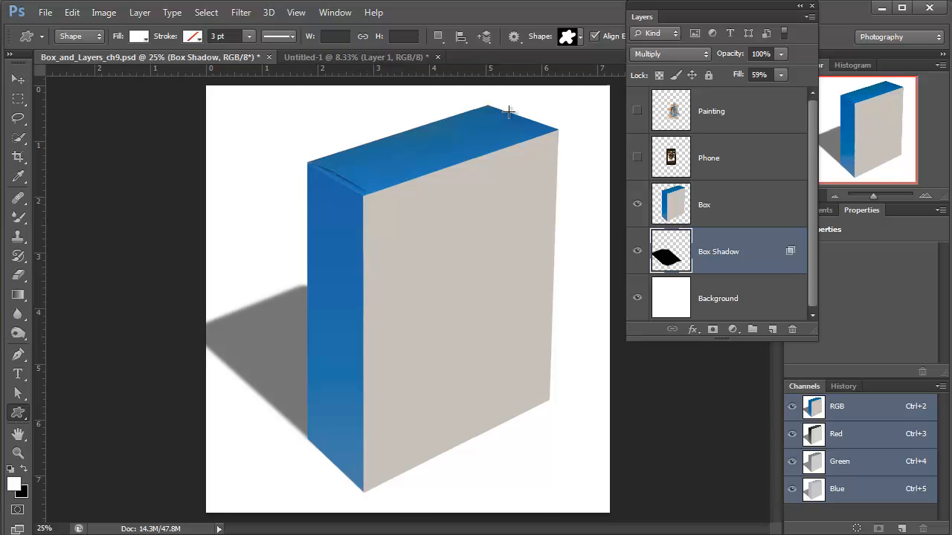
left_click(579, 37)
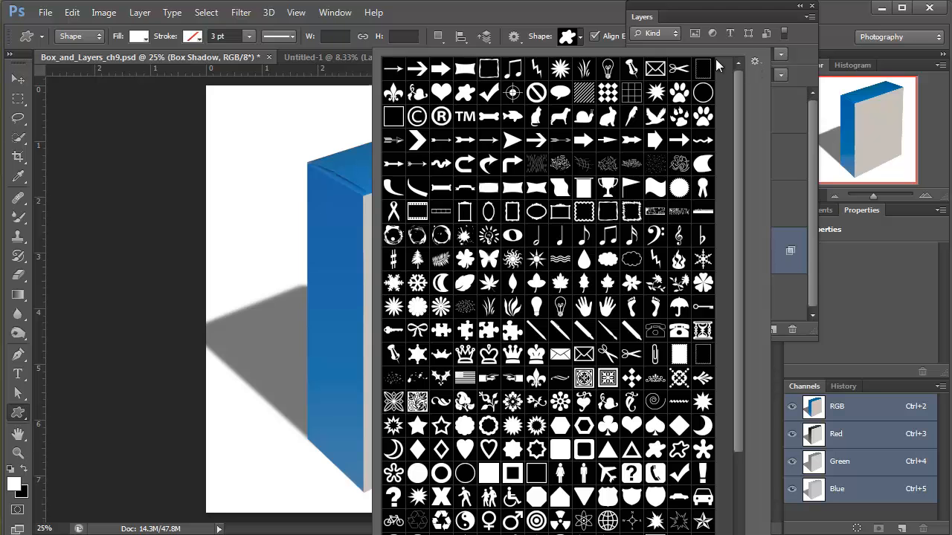
left_click(754, 62)
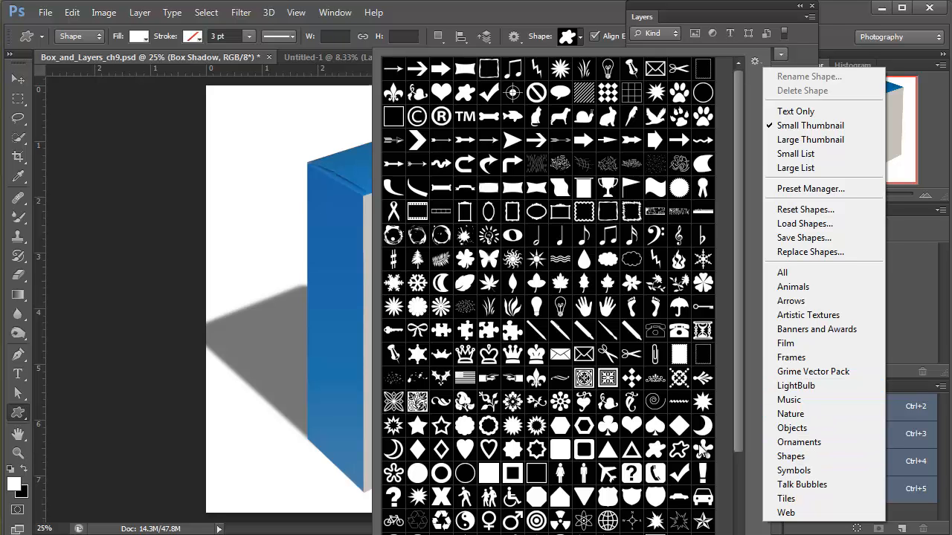
left_click(796, 444)
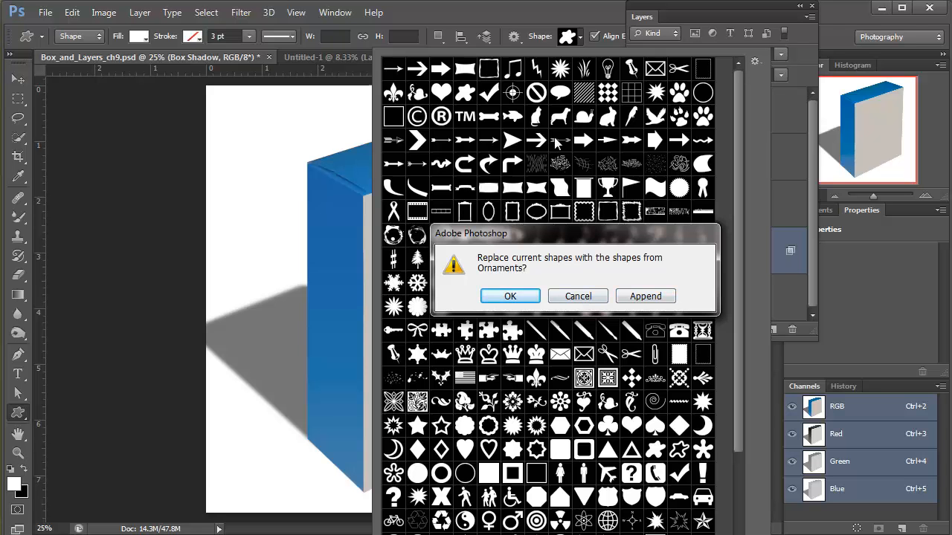
left_click(579, 296)
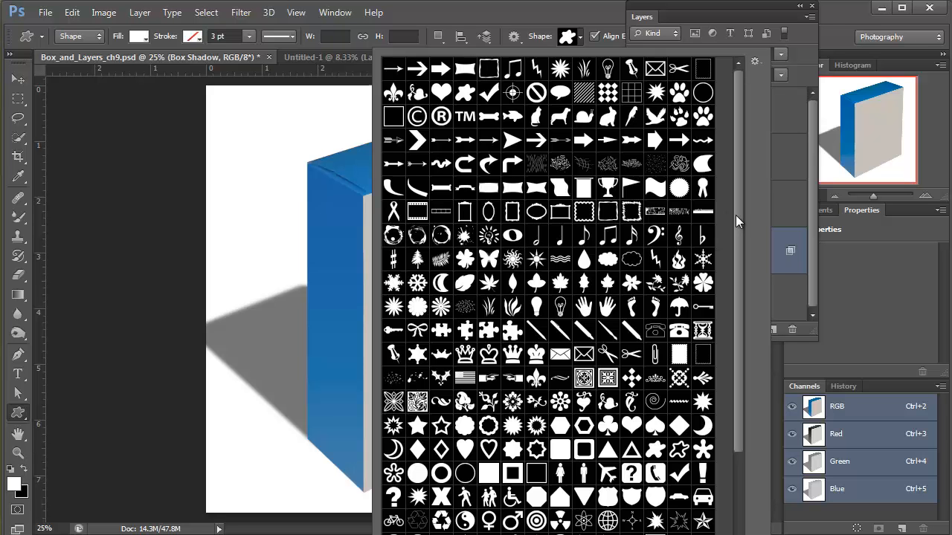
Browse the custom shape library and use the Blob 1 shape for drawing.
left_click_drag(735, 215, 739, 345)
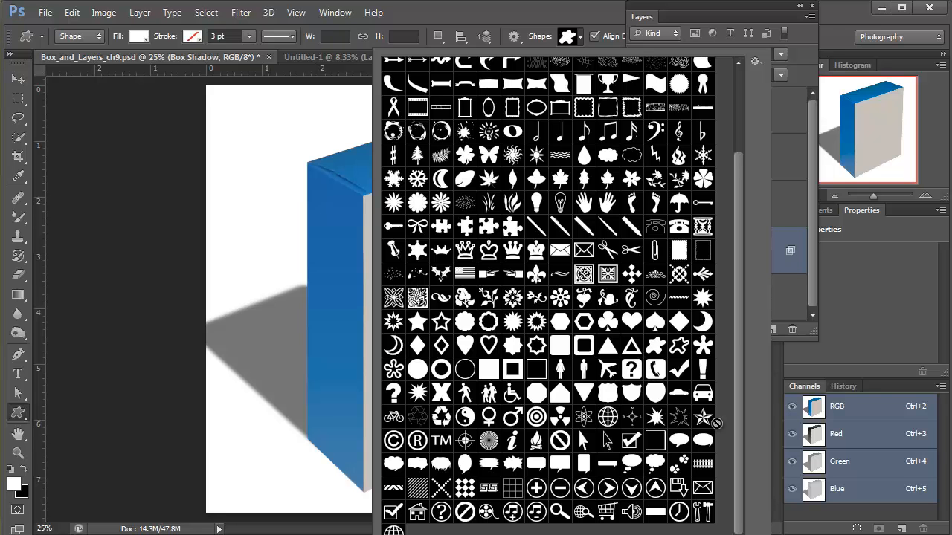
left_click(580, 37)
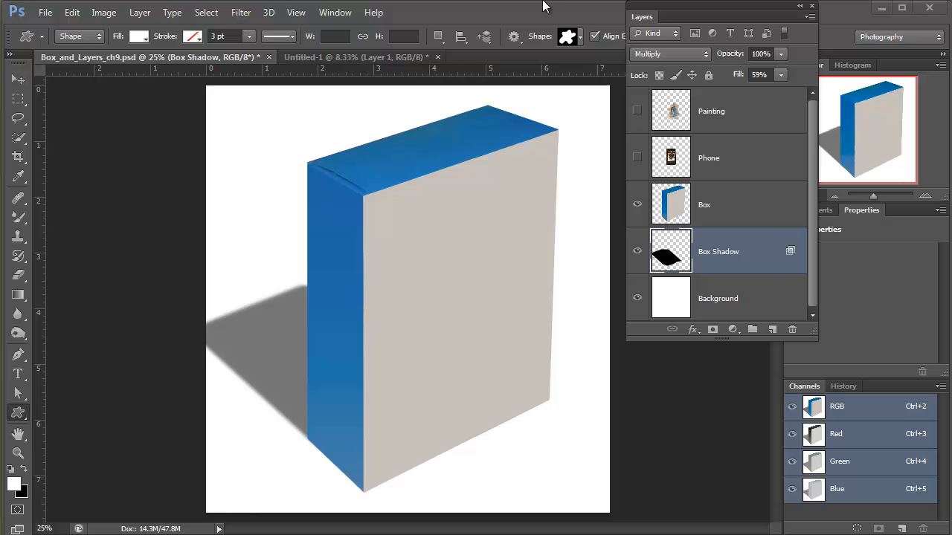
left_click(581, 38)
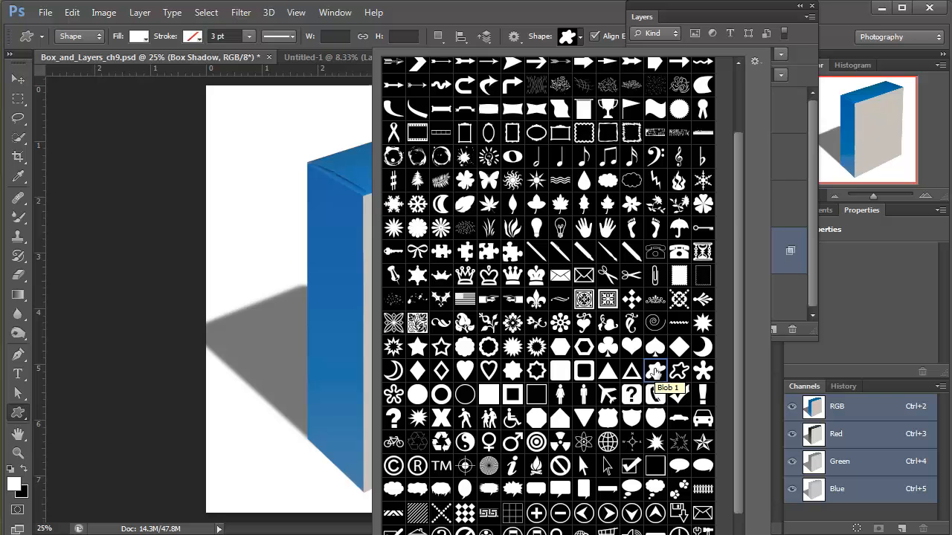
left_click(504, 9)
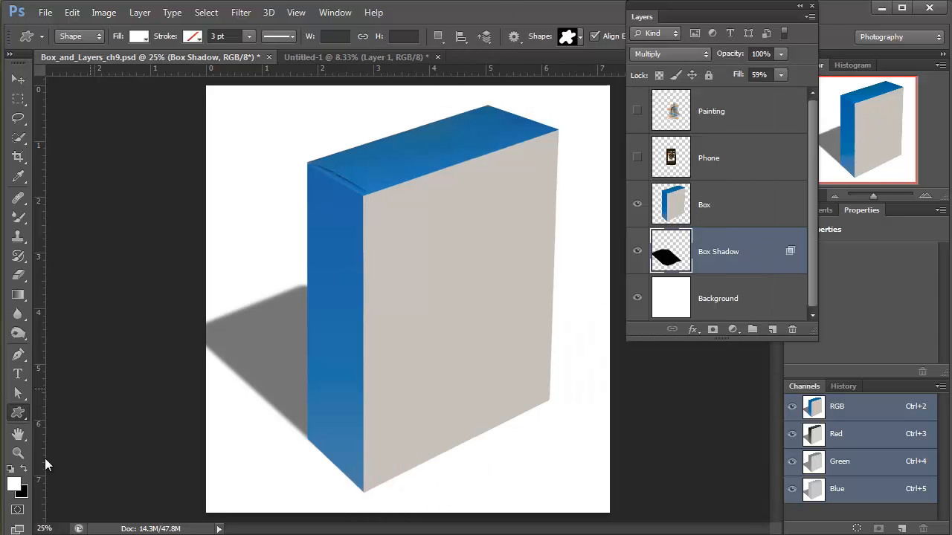
Set the foreground color to a lighter blue, #4e9aca, based on a blue sampled from the box's top face.
left_click(14, 485)
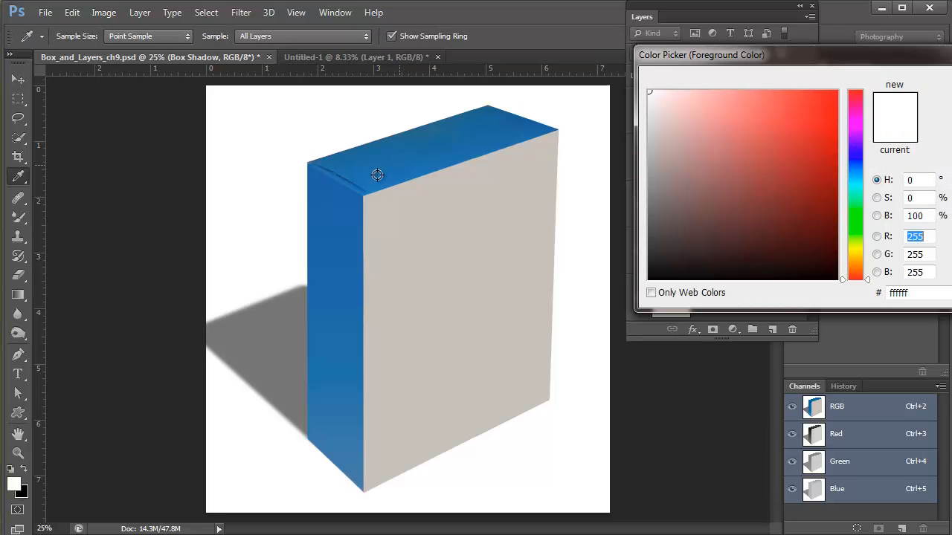
left_click(381, 173)
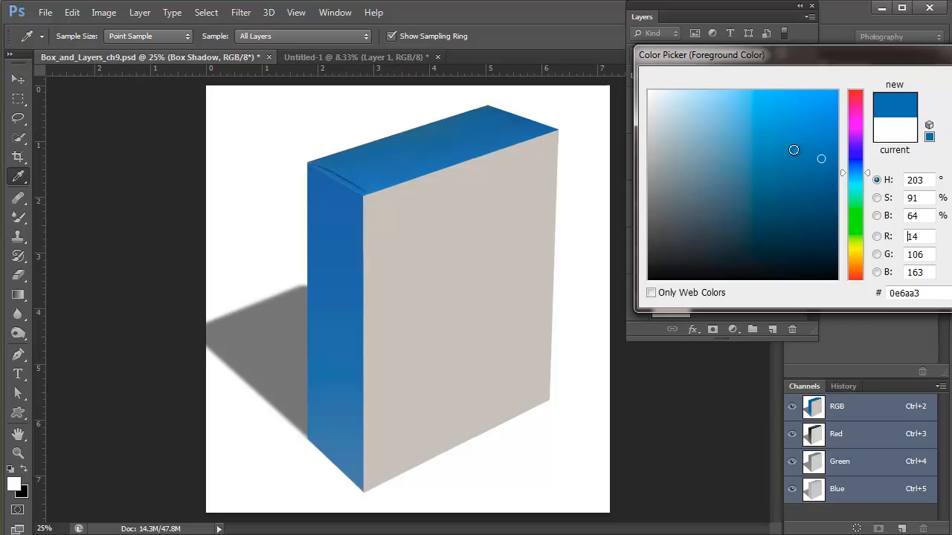
left_click(746, 147)
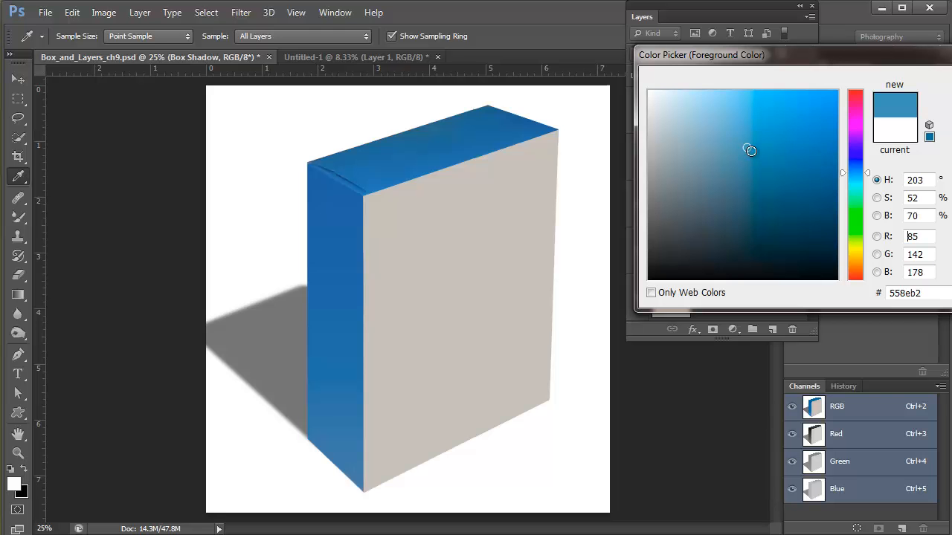
left_click(765, 129)
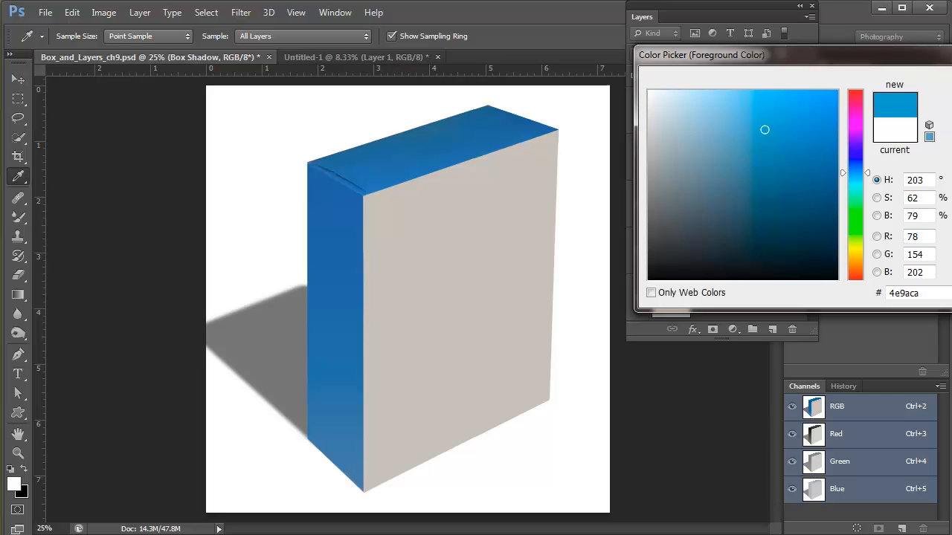
key("Return")
Draw a blob shape about 584 by 668 px on the box's front face and move its layer above the Box layer.
key("u")
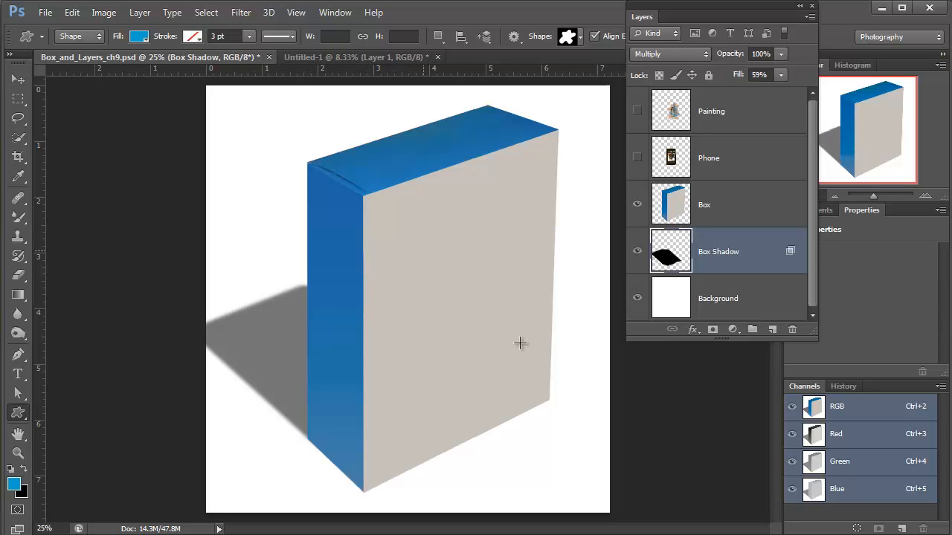
left_click_drag(520, 343, 533, 375)
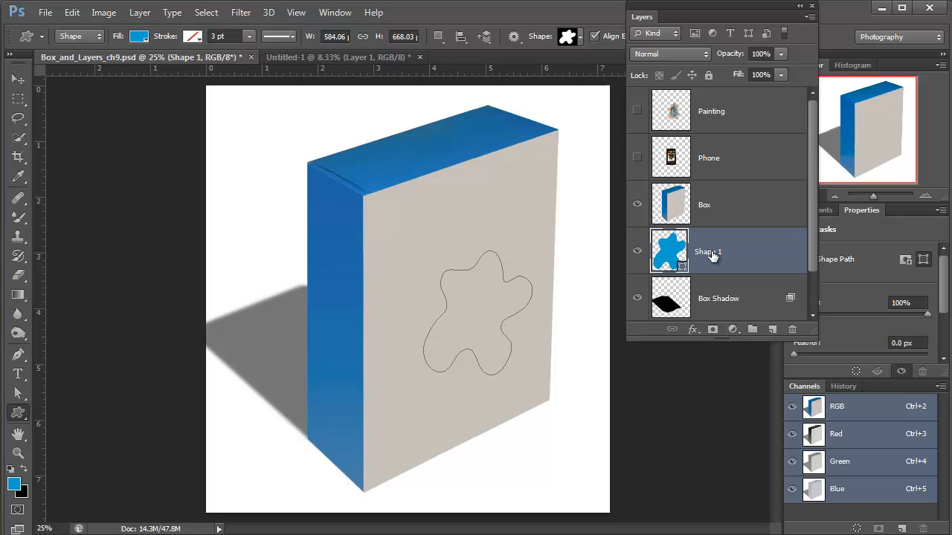
left_click_drag(712, 254, 717, 186)
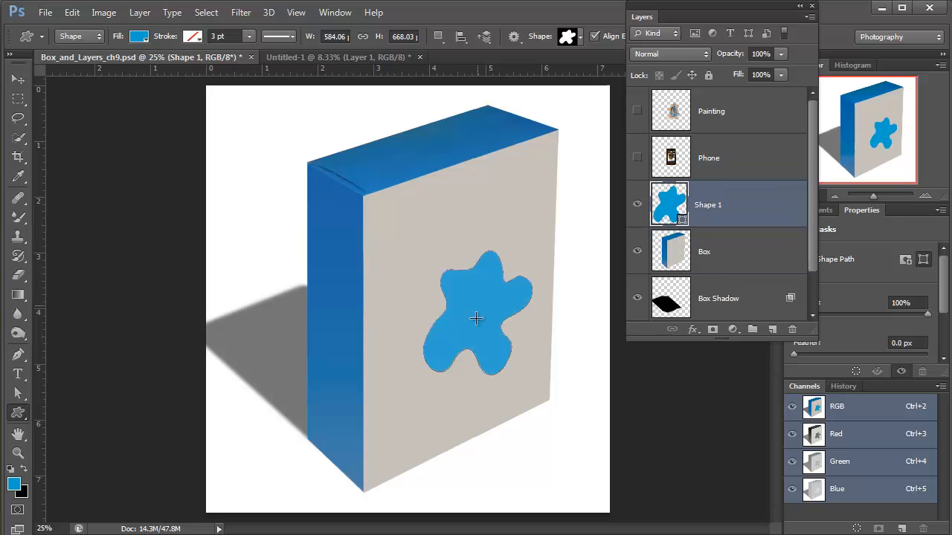
Reposition the blob and free-transform it to about 127% width and 125% height, rotated -2.49°, lower on the box's front face.
left_click(19, 78)
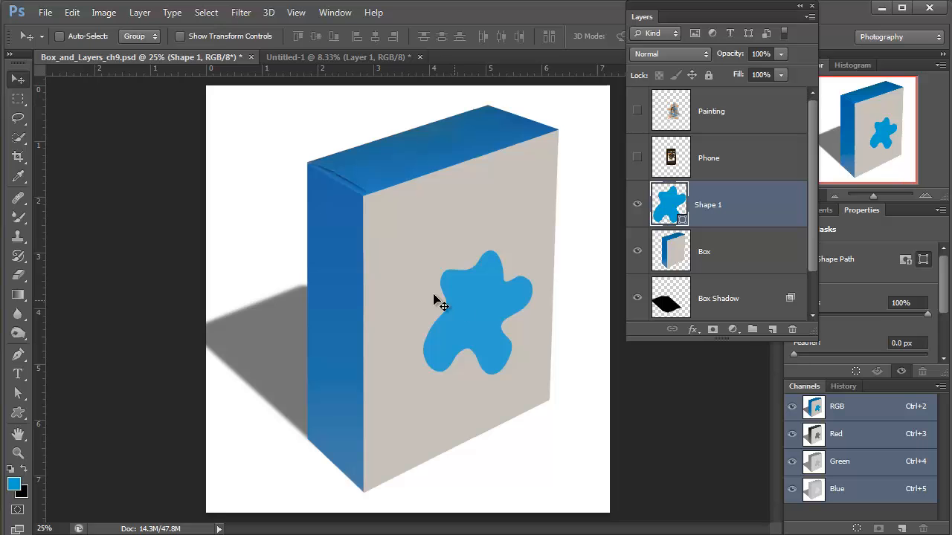
left_click_drag(434, 298, 445, 303)
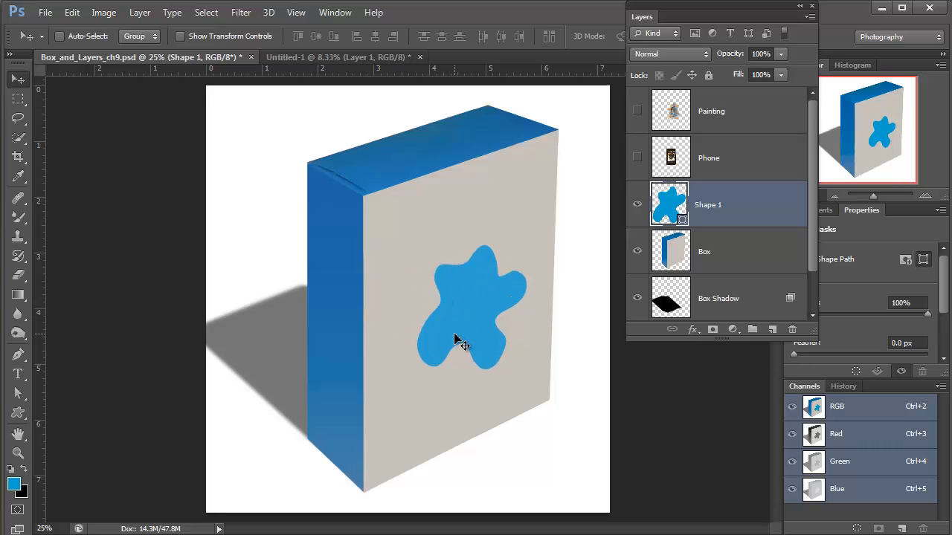
key("ctrl+t")
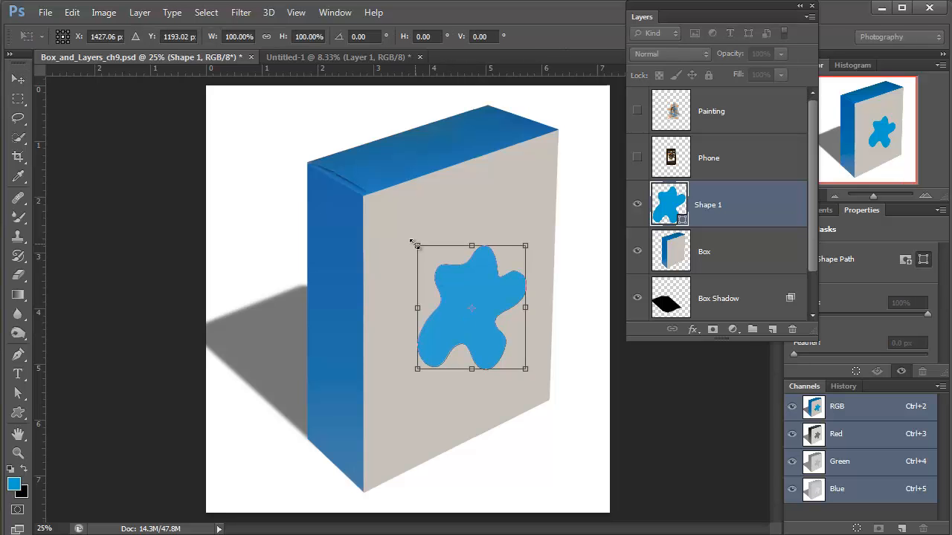
left_click_drag(387, 261, 383, 212)
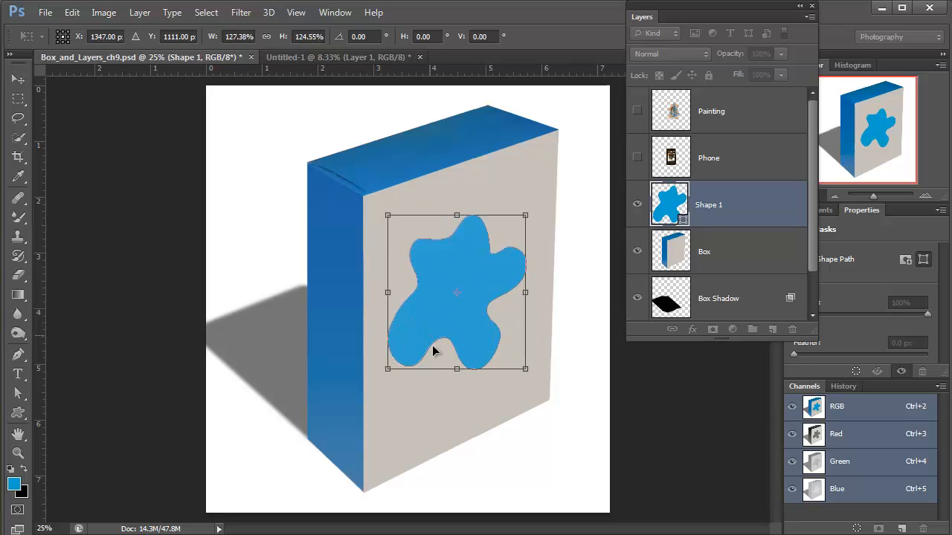
mouse_move(369, 330)
left_mouse_down()
mouse_move(374, 347)
mouse_move(363, 322)
left_mouse_up()
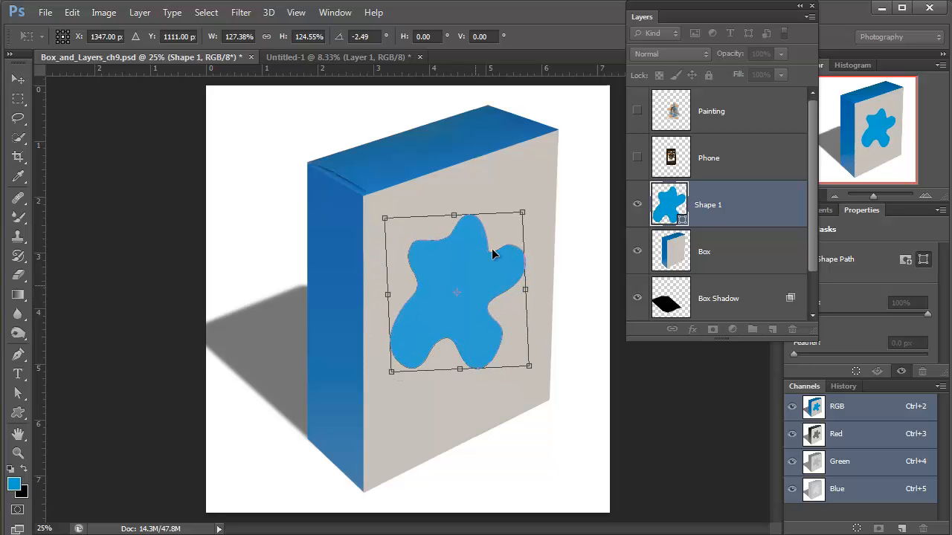
left_click_drag(473, 338, 509, 327)
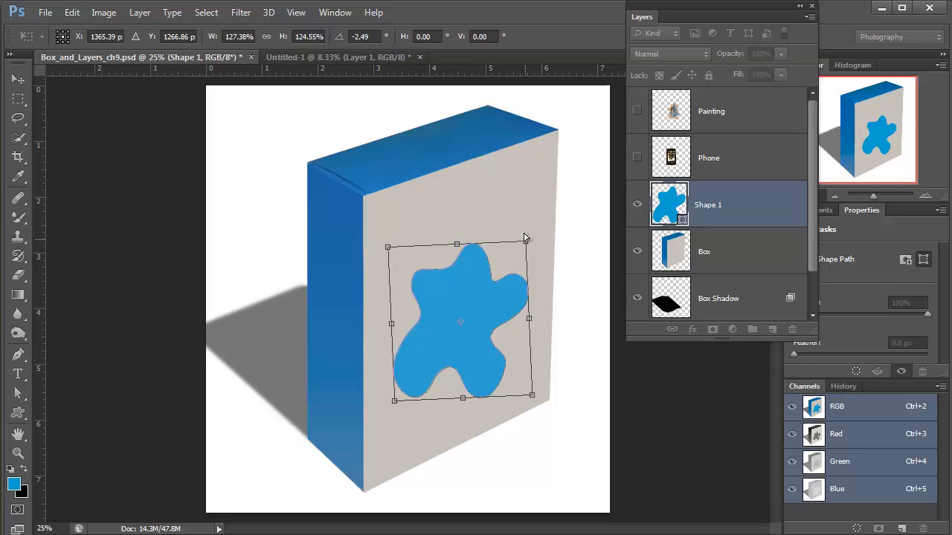
Distort the blob's bounding corners to narrow it and slant its edges toward the perspective of the box's front face.
mouse_move(525, 238)
left_mouse_down()
mouse_move(521, 212)
mouse_move(519, 220)
left_mouse_up()
left_click_drag(527, 378, 513, 320)
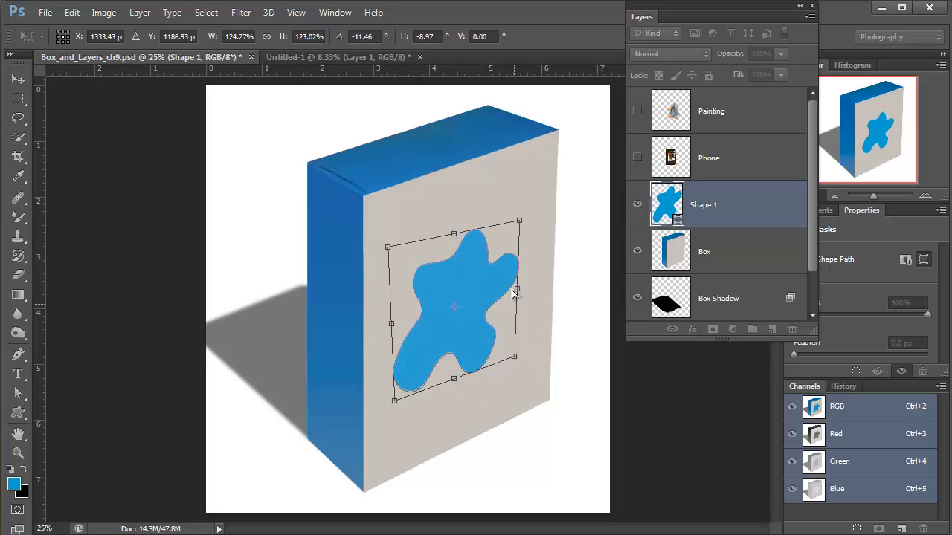
left_click_drag(519, 221, 506, 220)
left_click_drag(391, 249, 403, 228)
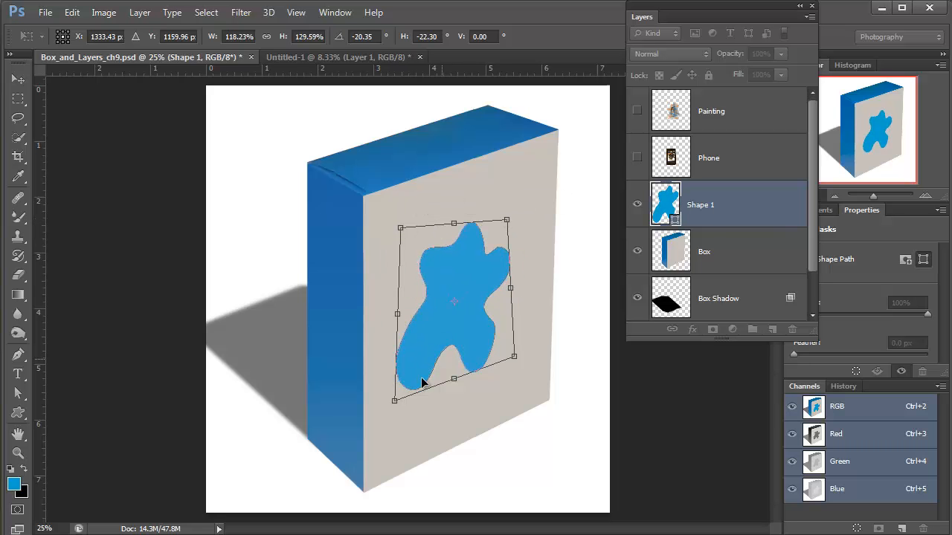
left_click_drag(395, 400, 407, 408)
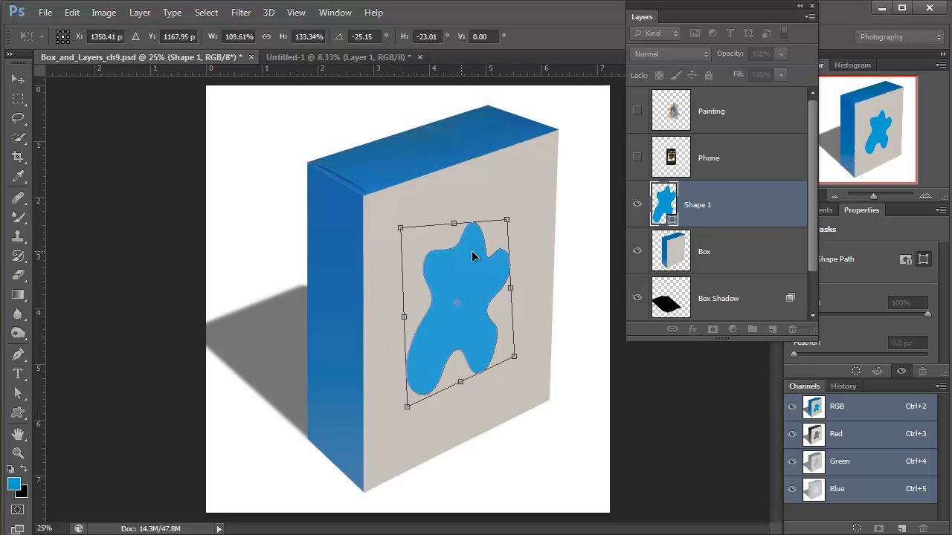
left_click_drag(508, 221, 501, 220)
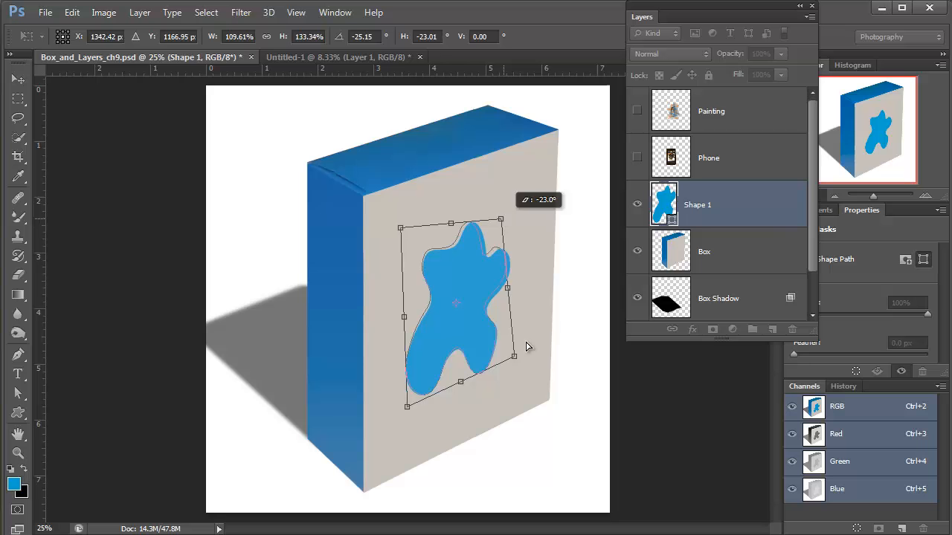
left_click_drag(516, 360, 508, 360)
left_click_drag(407, 321, 415, 318)
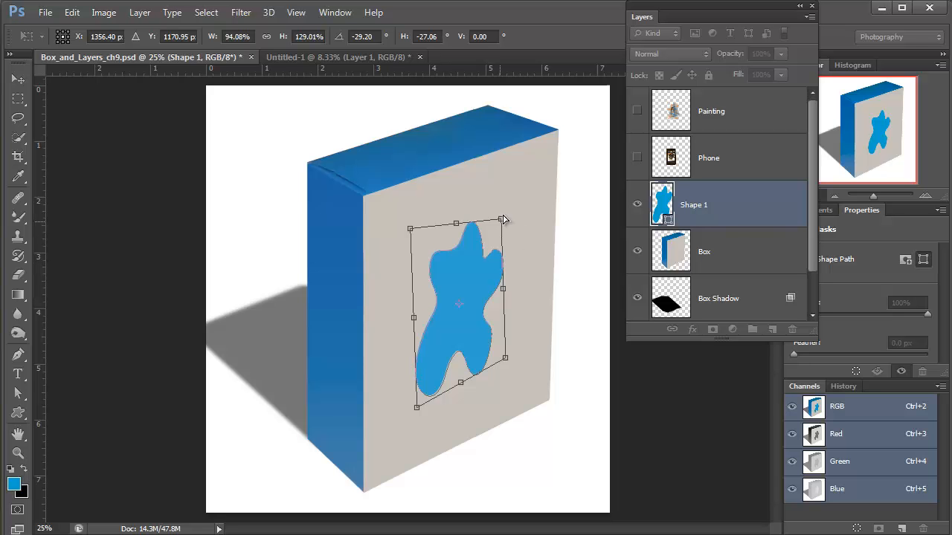
Refine the blob's distortion by raising and widening its right corners and shifting its left edge inward, and apply the transform.
left_click_drag(503, 220, 510, 206)
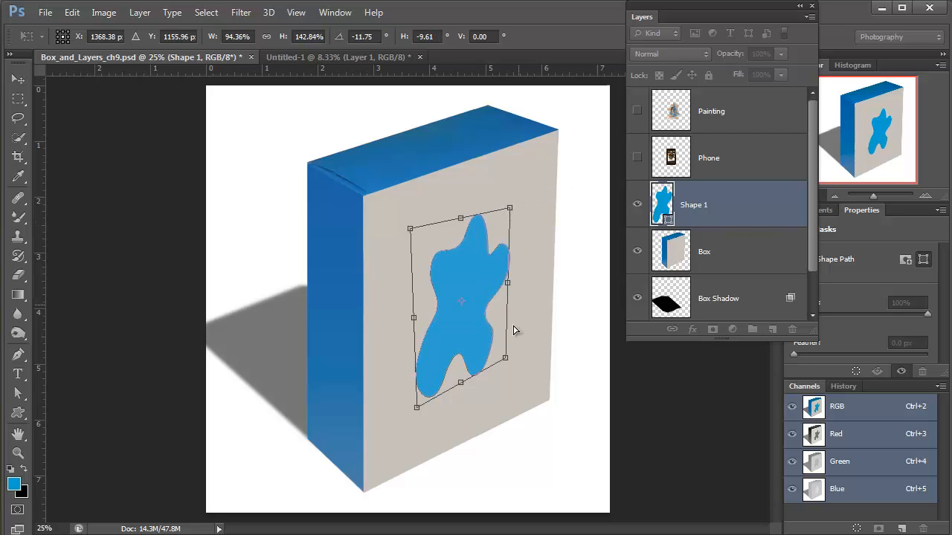
left_click_drag(511, 363, 520, 355)
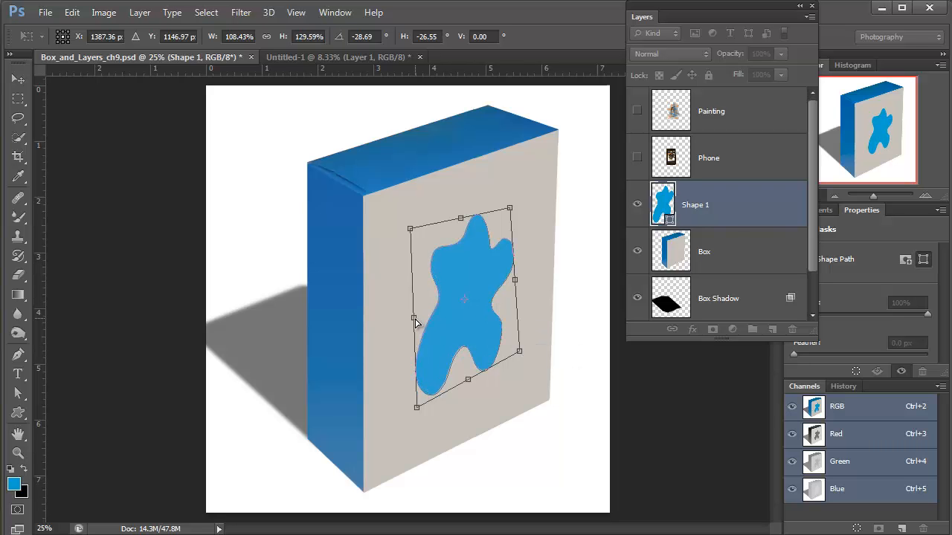
left_click_drag(415, 322, 420, 328)
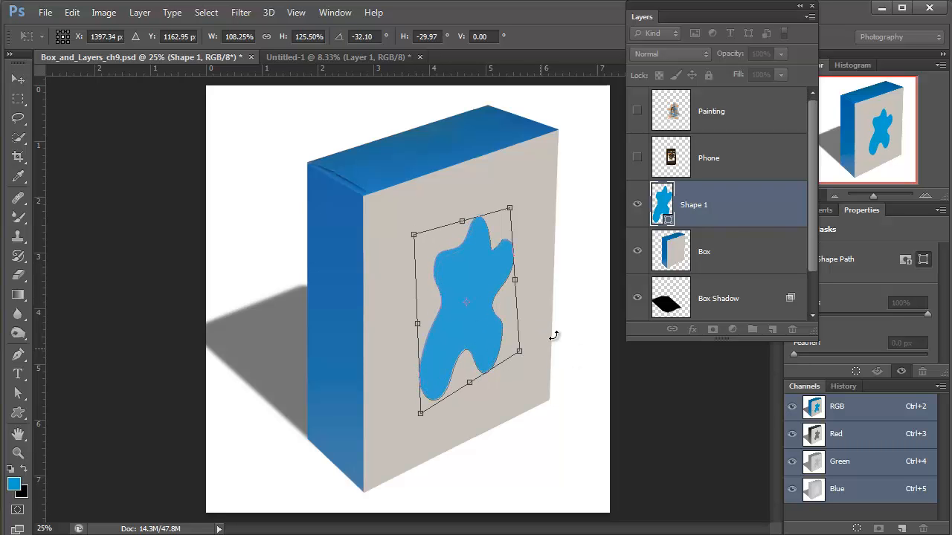
key("Return")
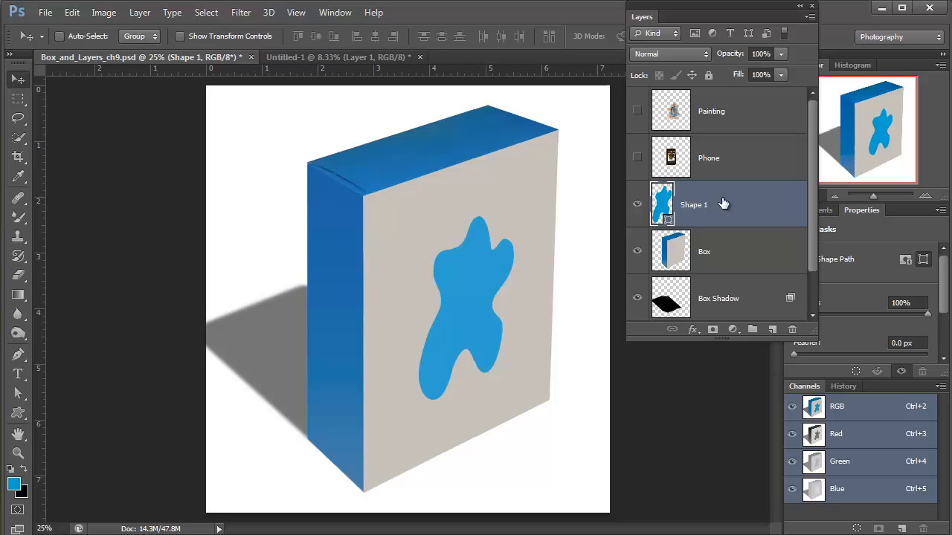
Move the Painting layer between the Shape 1 and Box layers and make it visible.
left_click(712, 110)
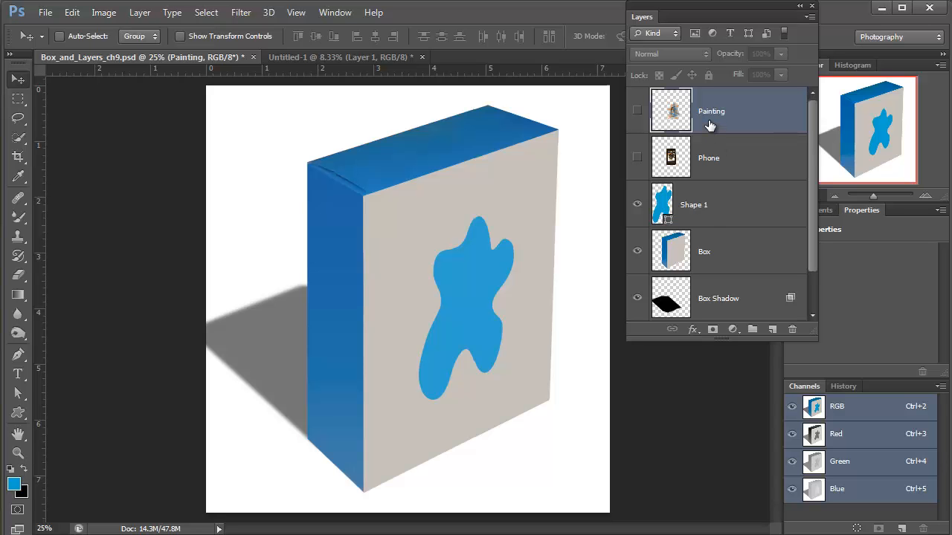
mouse_move(710, 119)
left_mouse_down()
mouse_move(708, 221)
mouse_move(705, 126)
left_mouse_up()
left_click_drag(702, 190, 706, 227)
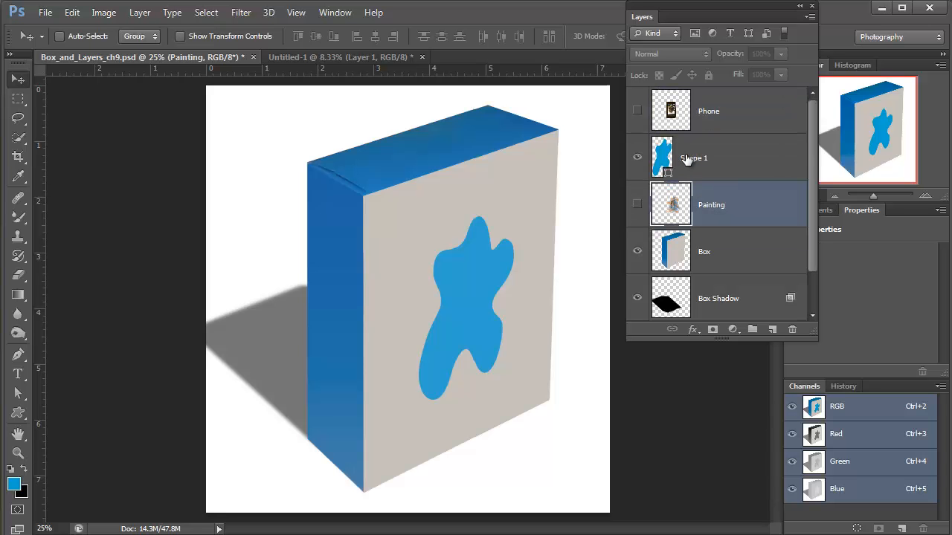
left_click(637, 206)
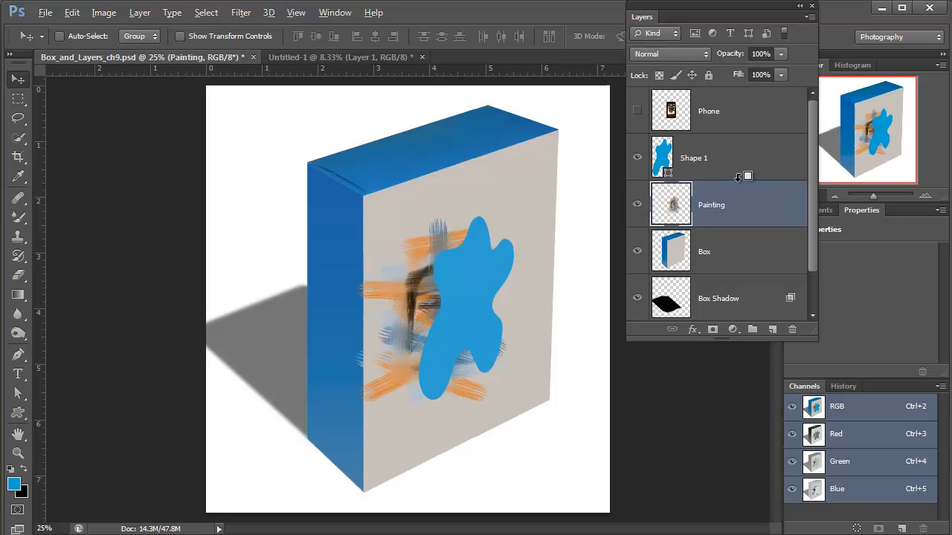
Try clipping the Shape 1 layer to the Painting layer below it, and release the clipping mask.
left_click_drag(741, 187, 754, 179)
left_click(754, 180, "alt")
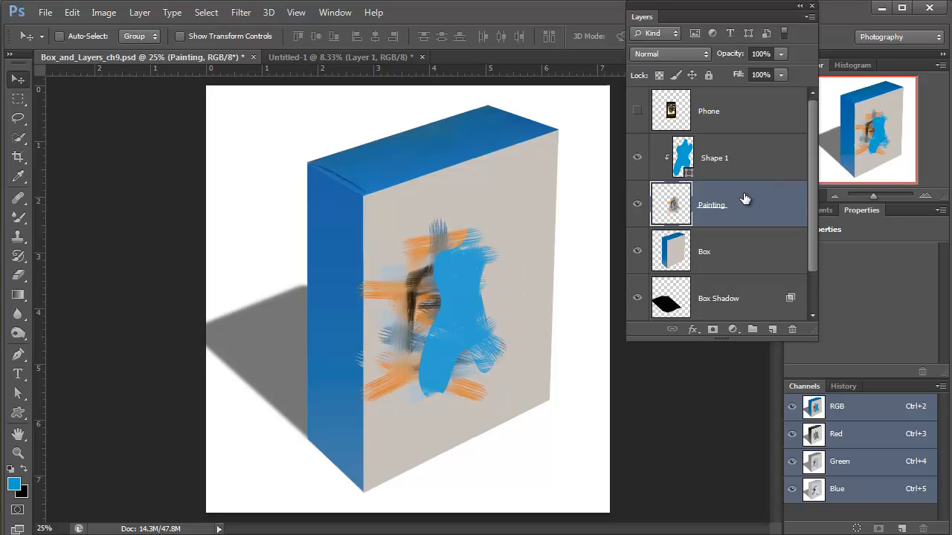
key("ctrl+alt+g")
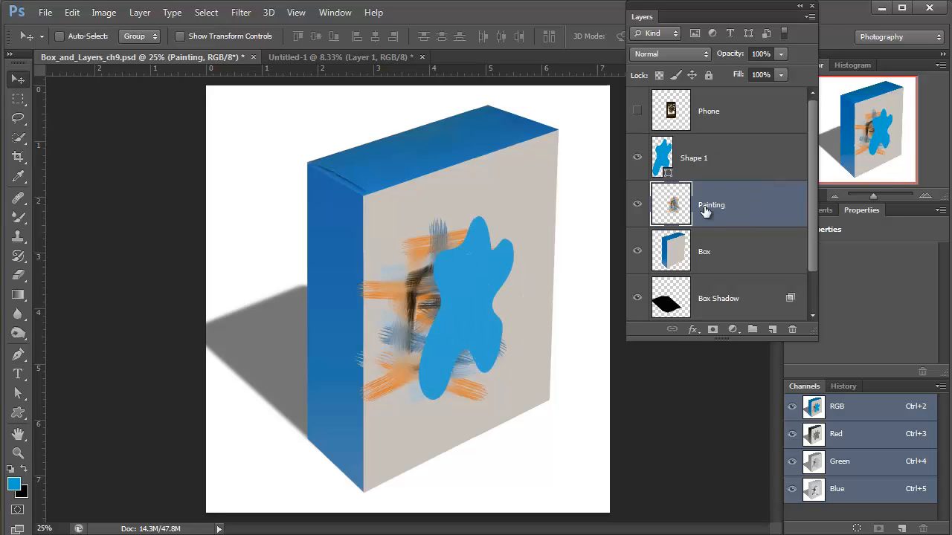
Move the Painting layer directly above Shape 1 and clip it to the blob shape.
mouse_move(708, 164)
left_mouse_down()
mouse_move(714, 132)
mouse_move(712, 142)
left_mouse_up()
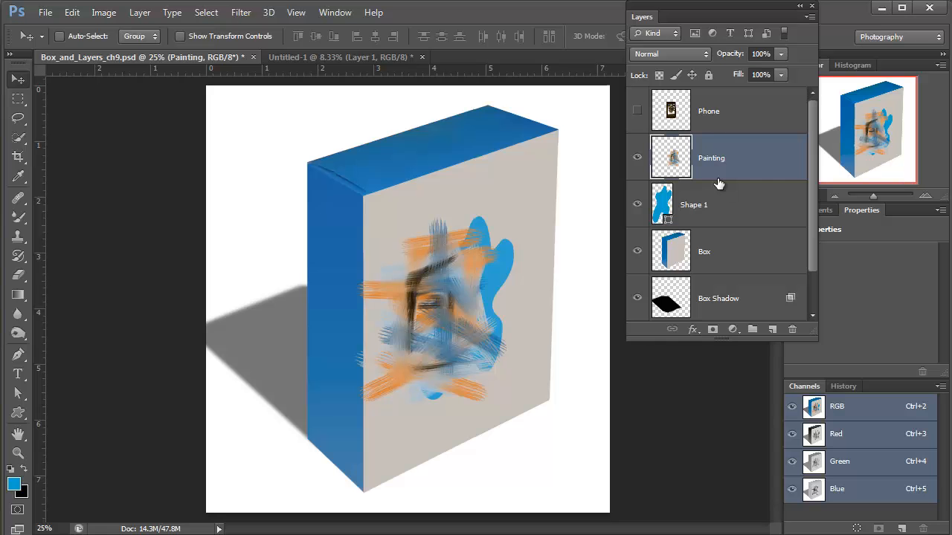
key("super")
key("super")
left_click(718, 177, "alt")
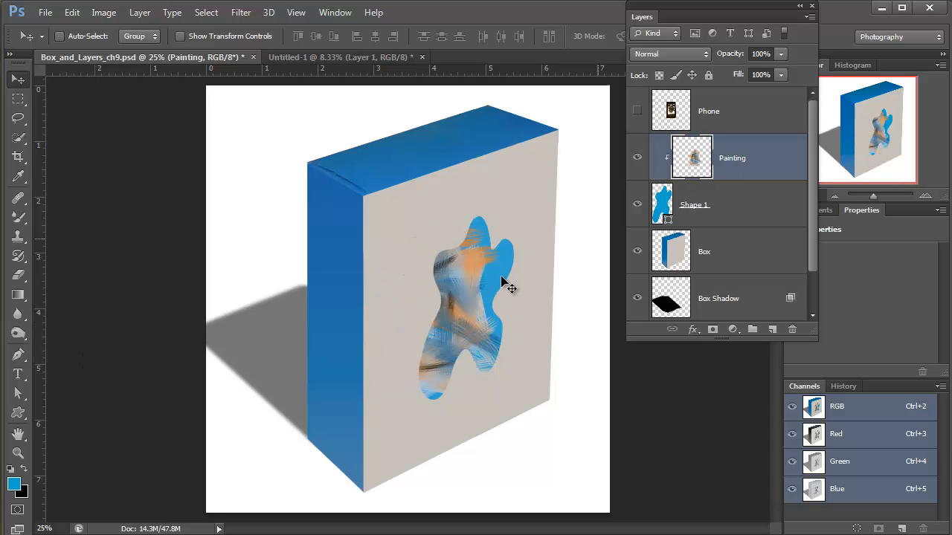
Try shifting the clipped painting within the blob, undo the shift, and release the clipping mask.
mouse_move(465, 308)
left_mouse_down()
mouse_move(484, 323)
mouse_move(505, 322)
left_mouse_up()
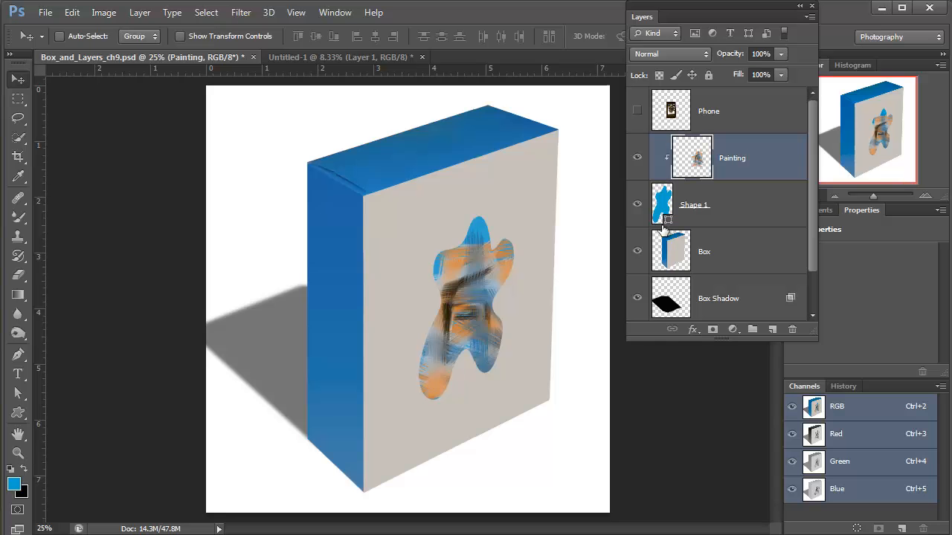
left_click(685, 180, "alt")
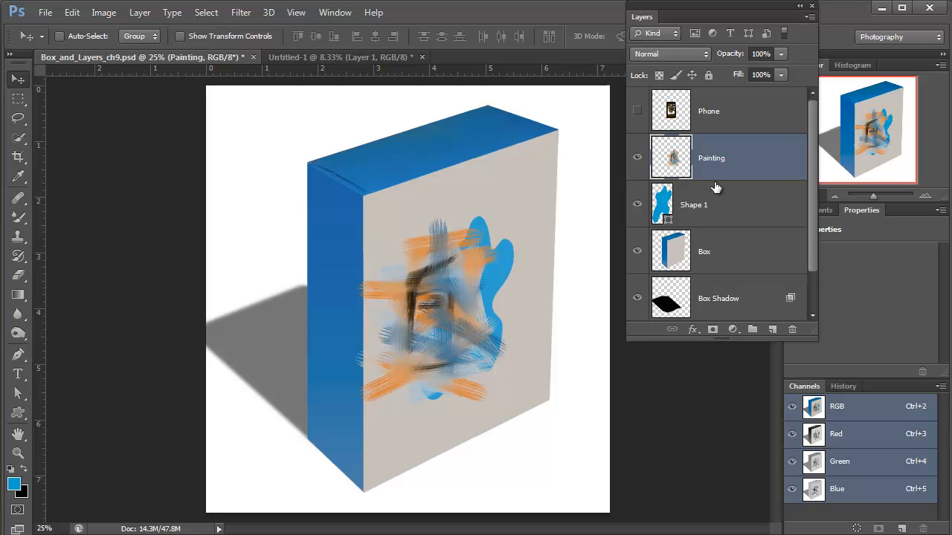
Clip the Painting layer to Shape 1 and shift the artwork right and slightly down inside the blob.
key("alt")
key("alt")
mouse_move(668, 170)
left_mouse_down()
mouse_move(672, 209)
mouse_move(727, 177)
left_mouse_up()
left_click(727, 177, "alt")
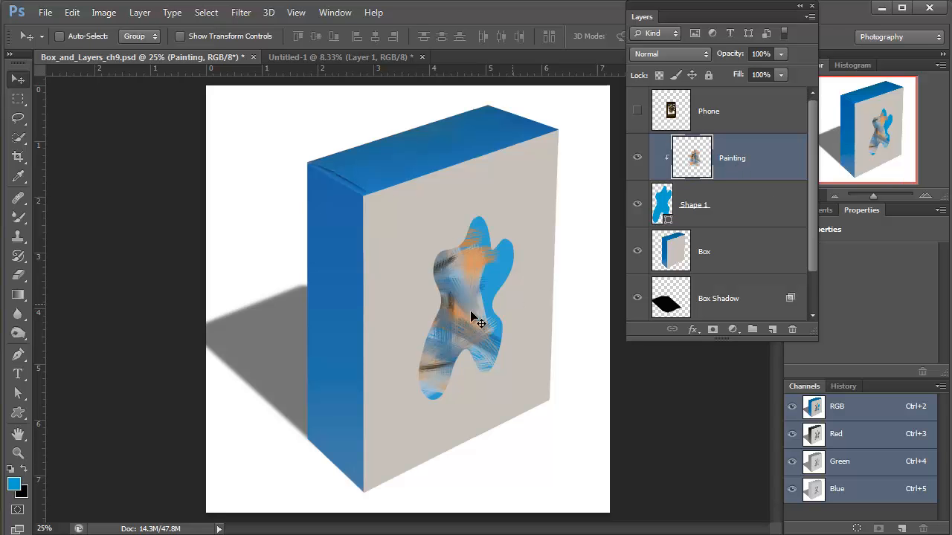
mouse_move(502, 314)
left_mouse_down()
mouse_move(480, 325)
mouse_move(494, 326)
left_mouse_up()
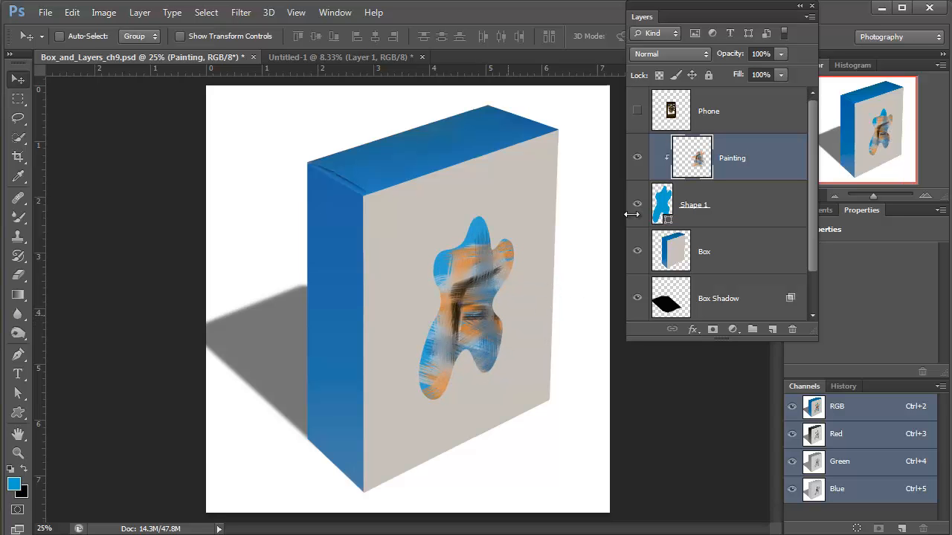
Free-transform the Shape 1 blob to about 133% width, move it slightly right, and reposition the Painting artwork left and up within it.
left_click(661, 207)
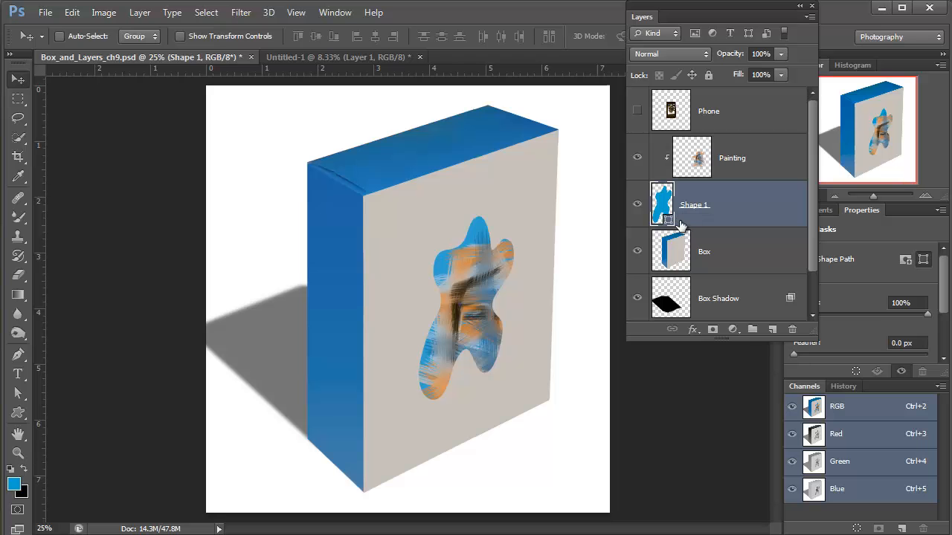
key("ctrl+t")
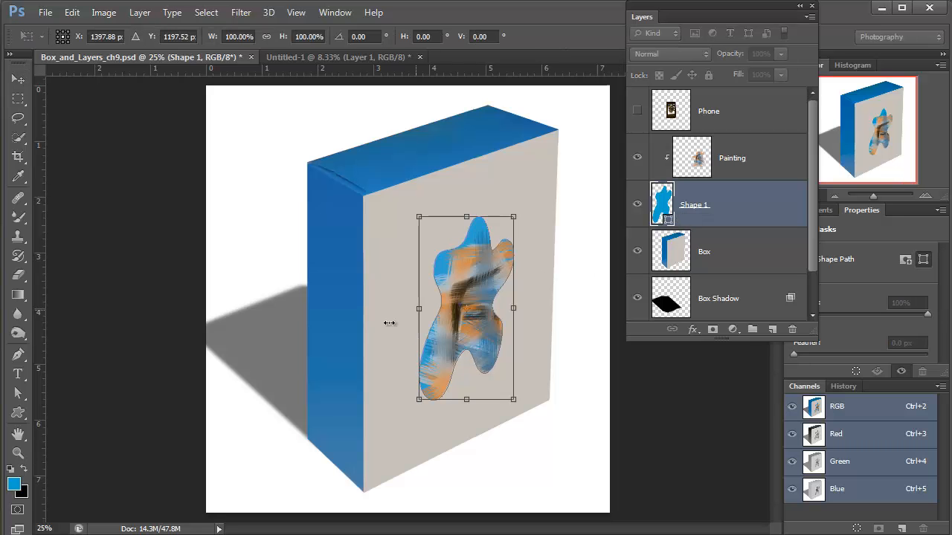
left_click_drag(389, 322, 388, 323)
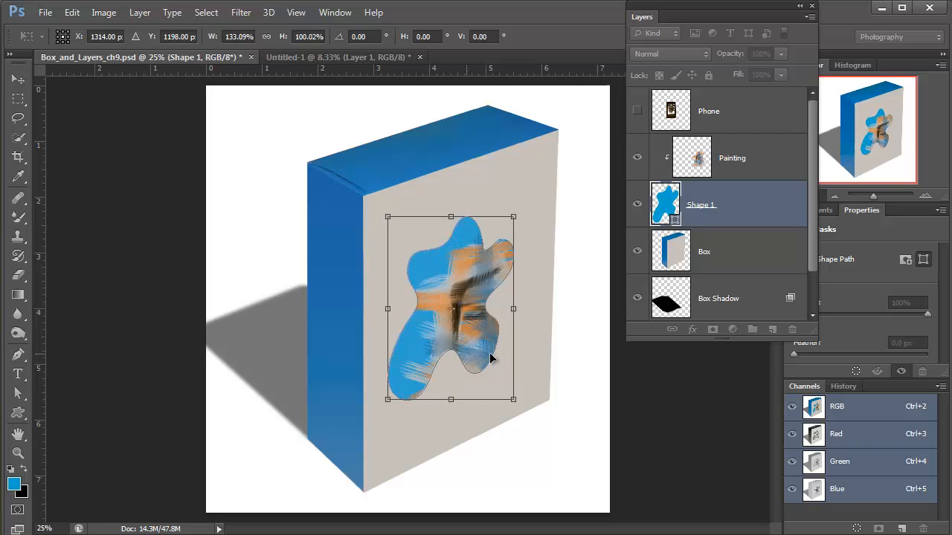
left_click_drag(490, 359, 490, 354)
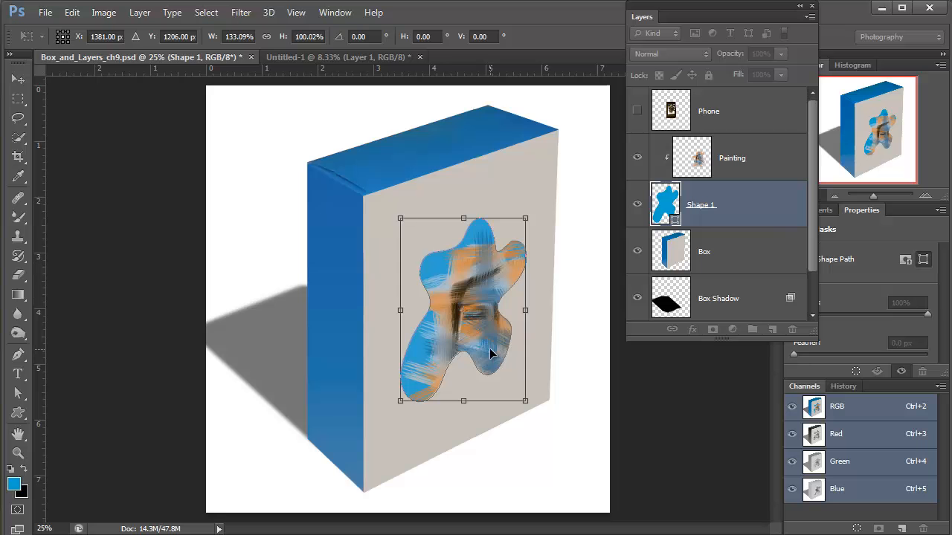
key("Return")
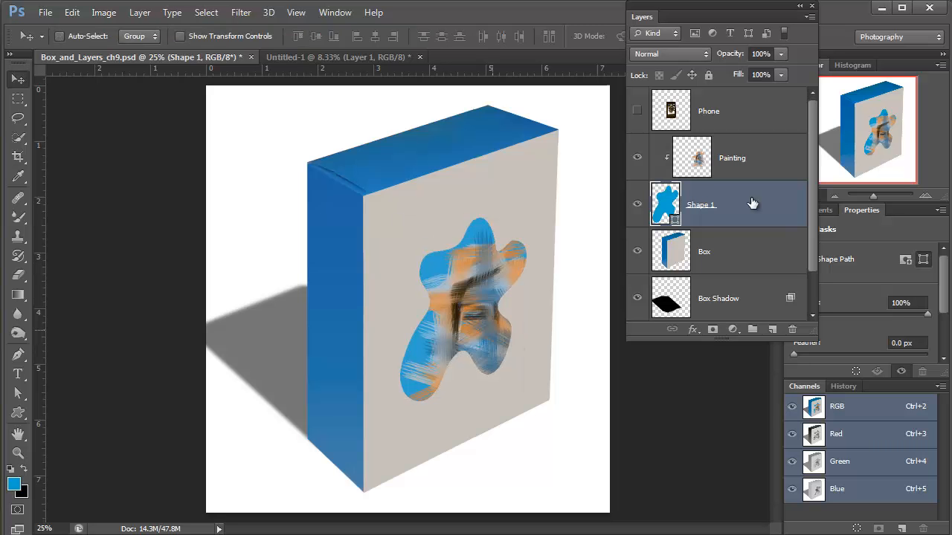
left_click(704, 160)
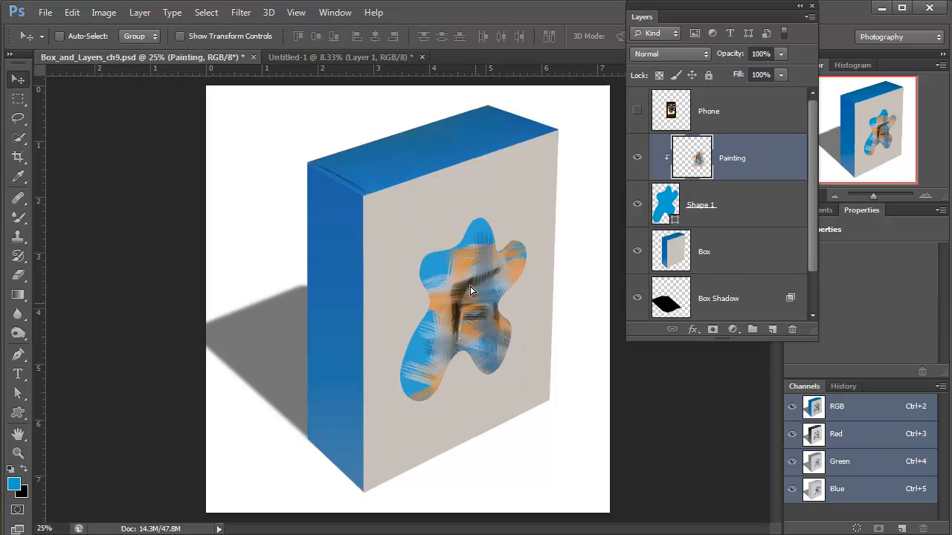
mouse_move(455, 292)
left_mouse_down()
mouse_move(524, 298)
mouse_move(467, 302)
left_mouse_up()
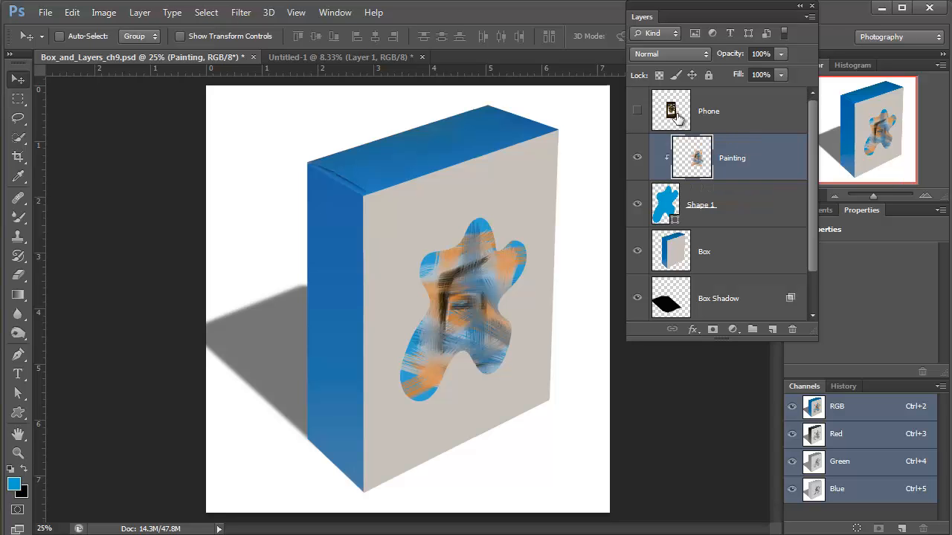
Copy the entire contents of the Phone layer by showing it and selecting the whole canvas, and hide the layer again.
left_click(637, 110)
left_click(677, 114)
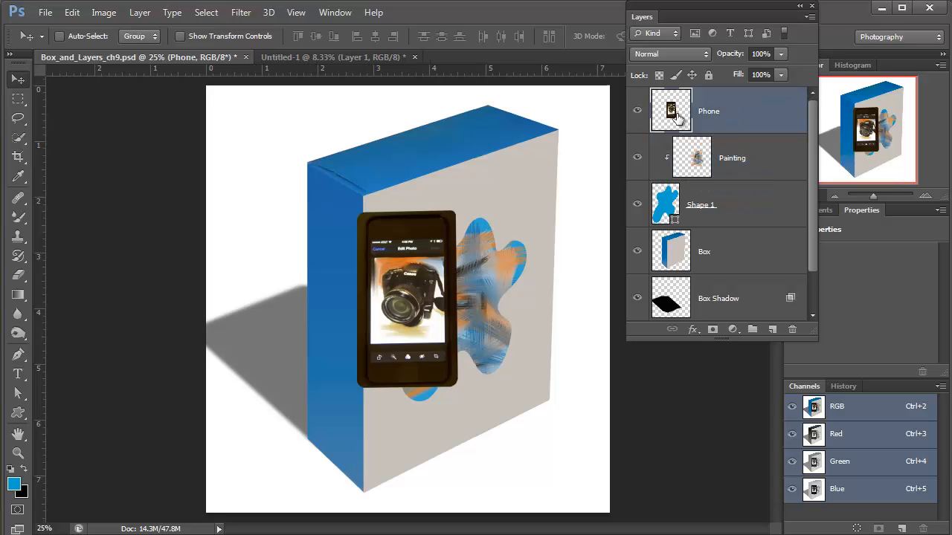
left_click(678, 116, "ctrl")
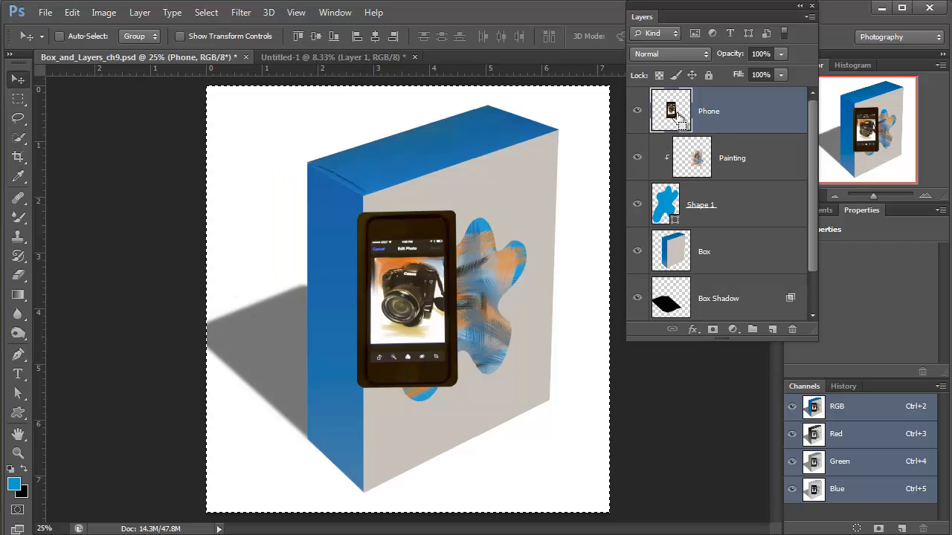
left_click(637, 111)
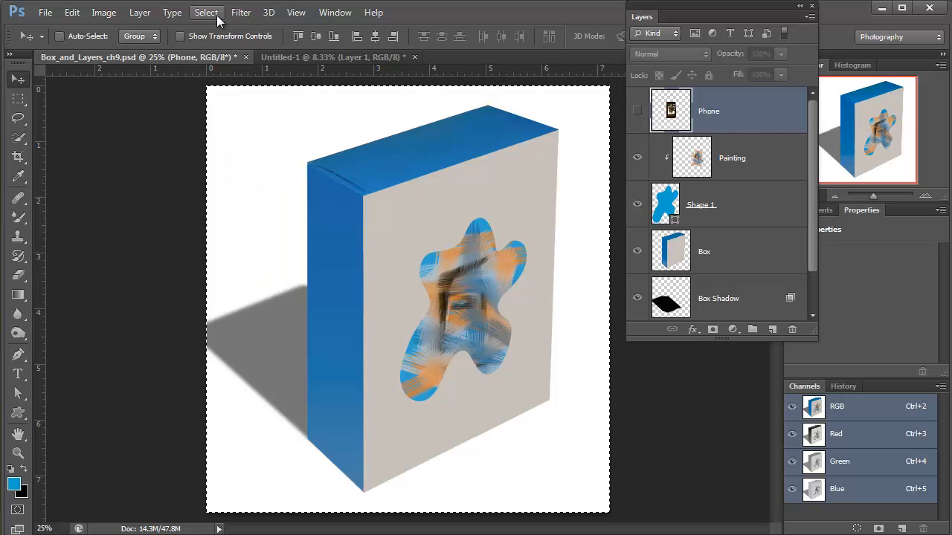
Open the Vanishing Point filter on the Box layer and delete the existing perspective planes.
left_click(241, 15)
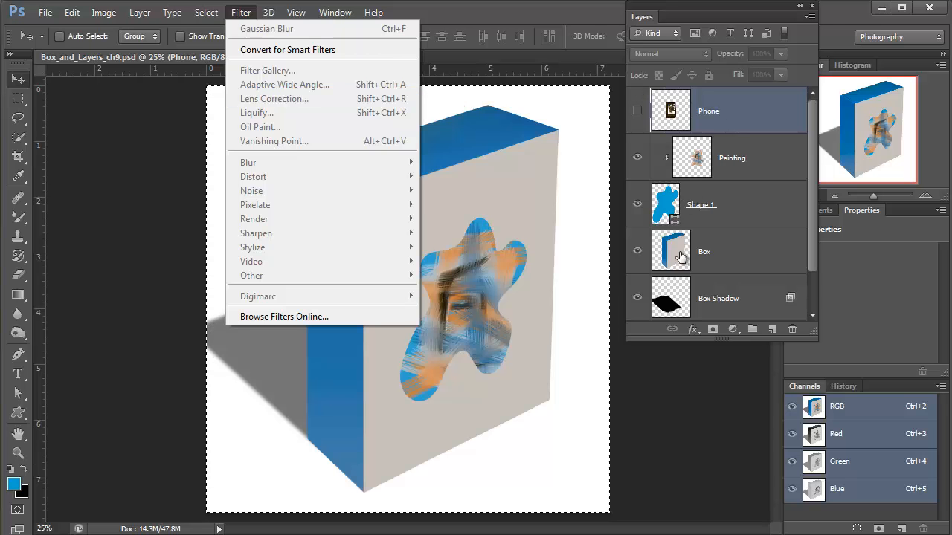
left_click(681, 256)
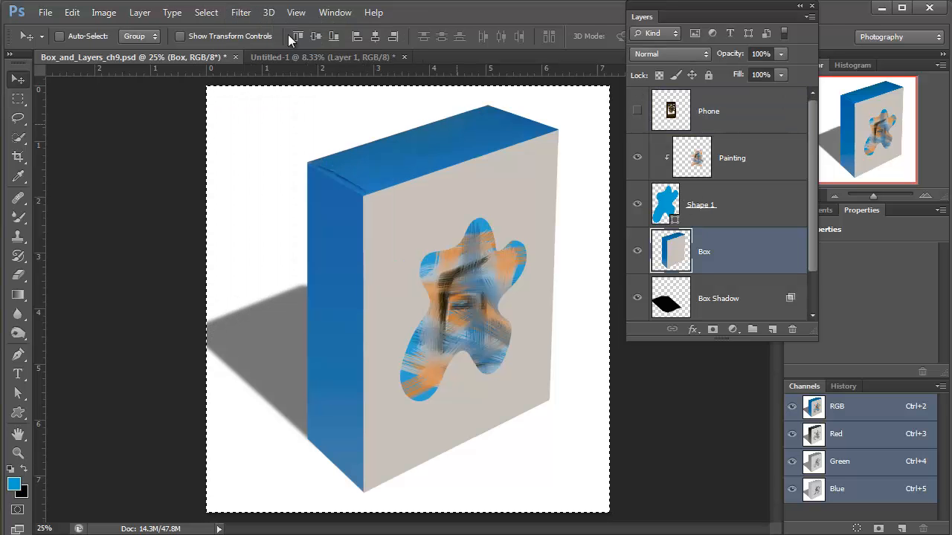
left_click(241, 14)
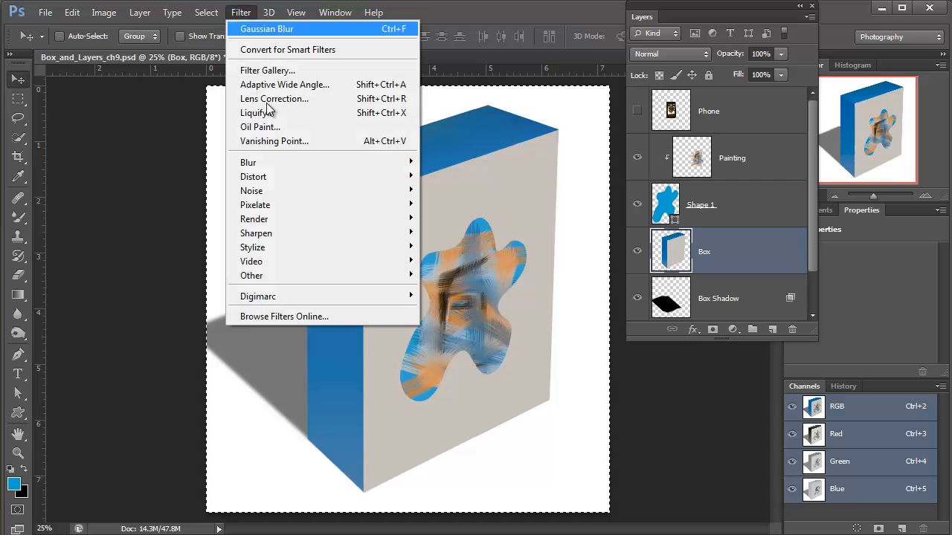
left_click(273, 141)
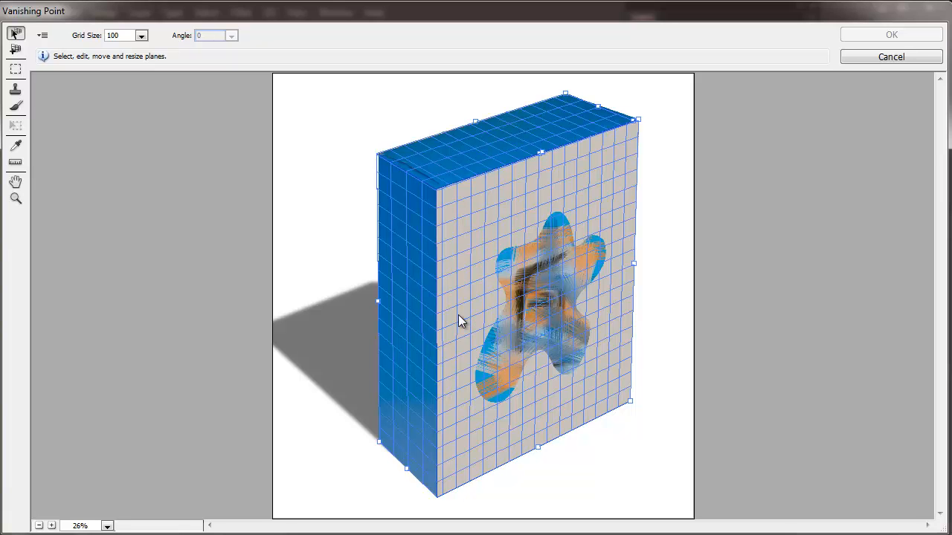
key("BackSpace")
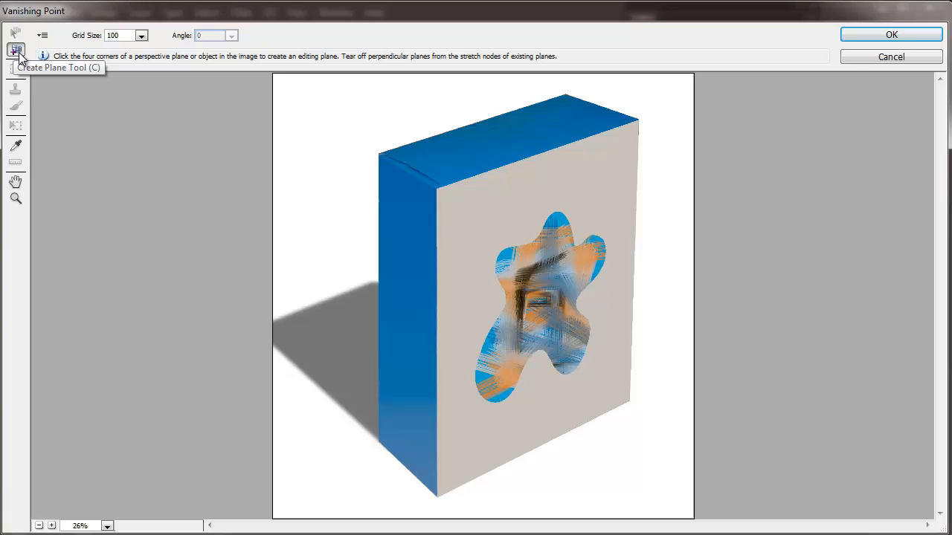
Create a perspective plane from the four corners of the box's front face.
left_click(437, 188)
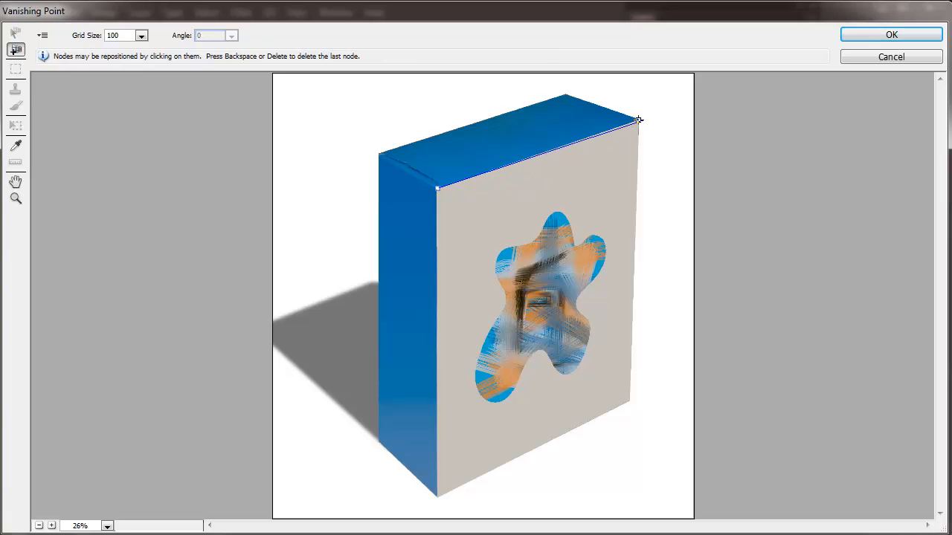
left_click(630, 401)
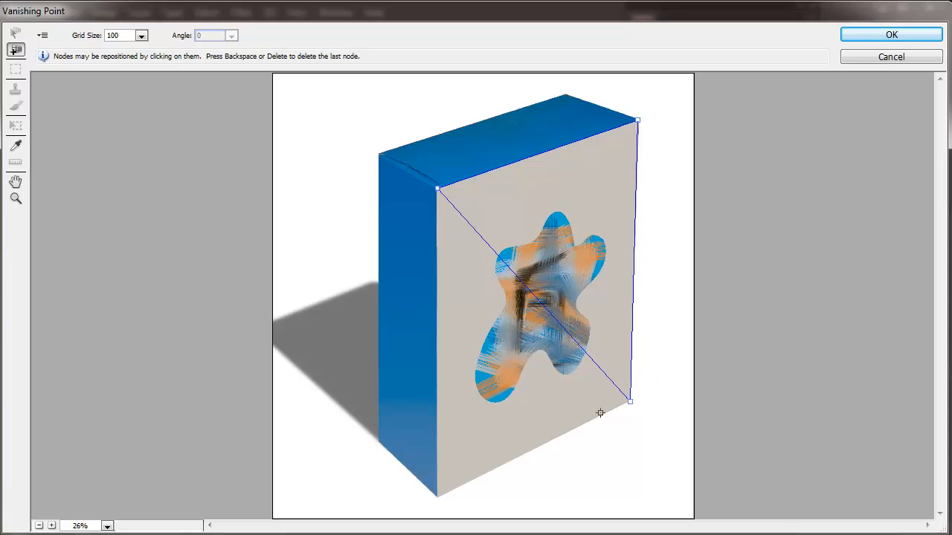
left_click(437, 494)
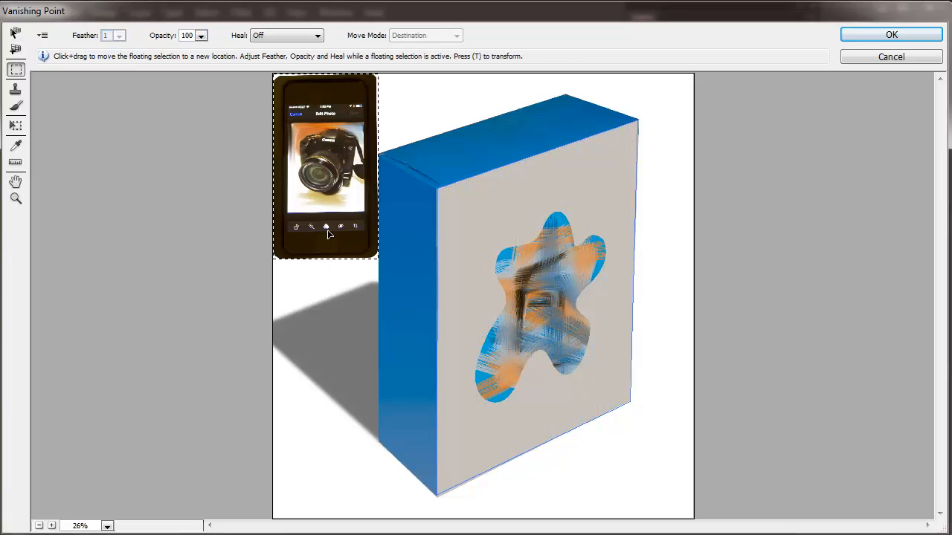
Paste the copied phone onto the front-face plane, scale it down over the centre of the blob, and apply the filter.
left_click_drag(329, 234, 544, 413)
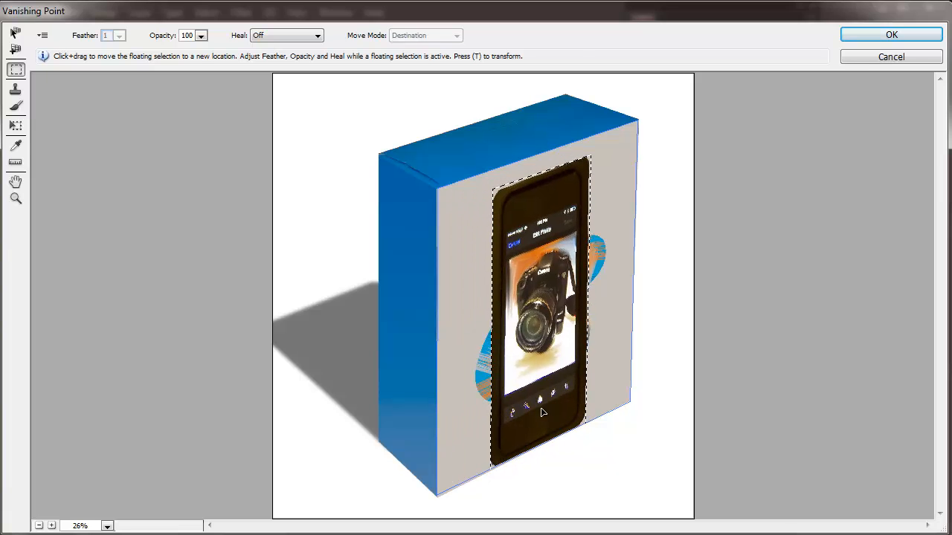
left_click(17, 131)
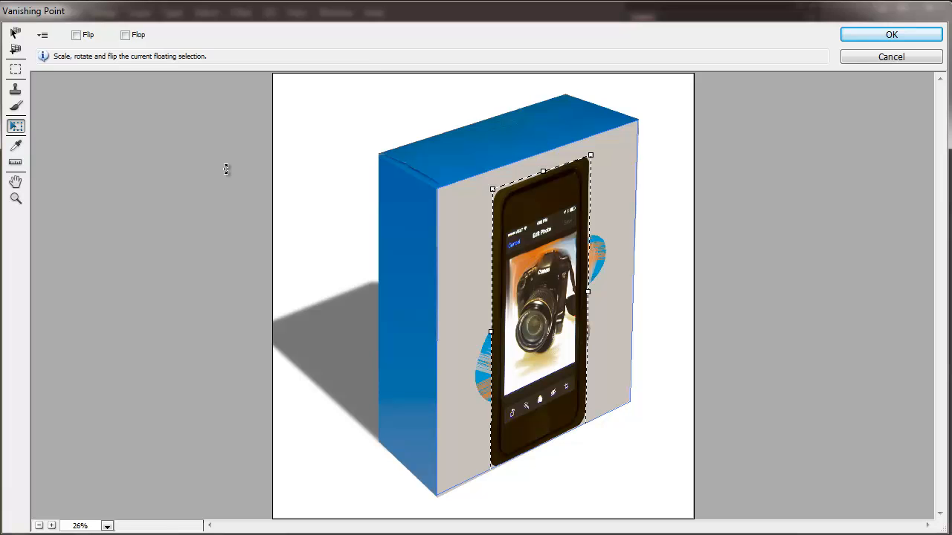
left_click_drag(592, 156, 574, 285)
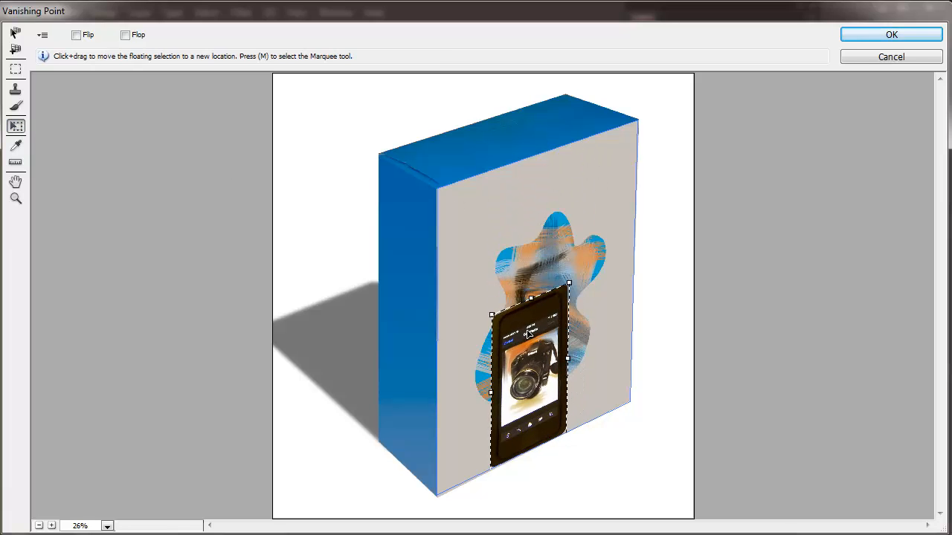
left_click_drag(528, 326, 548, 259)
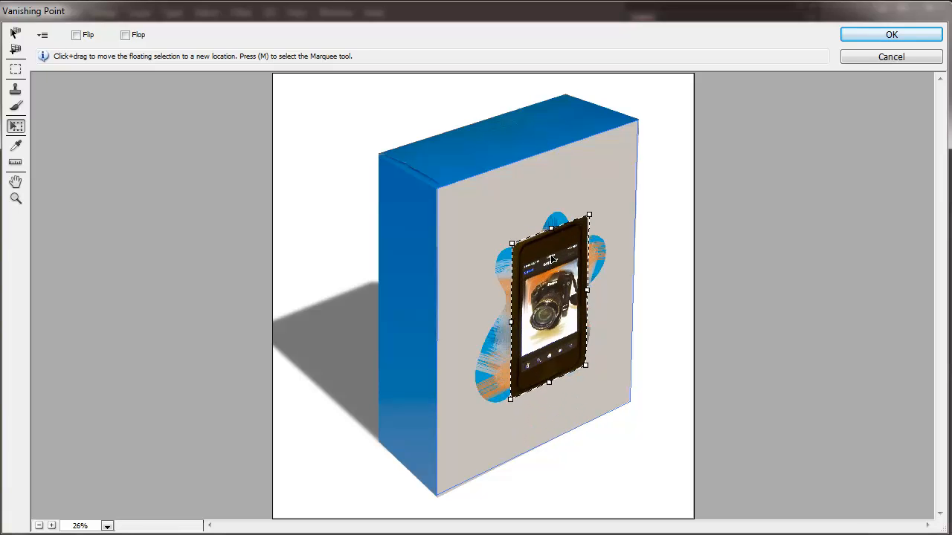
left_click_drag(589, 216, 566, 246)
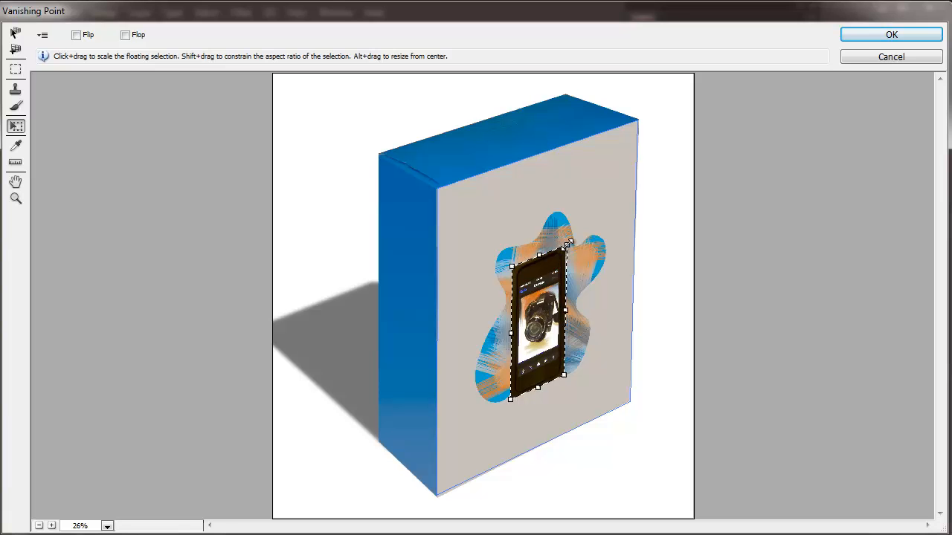
left_click_drag(545, 299, 545, 294)
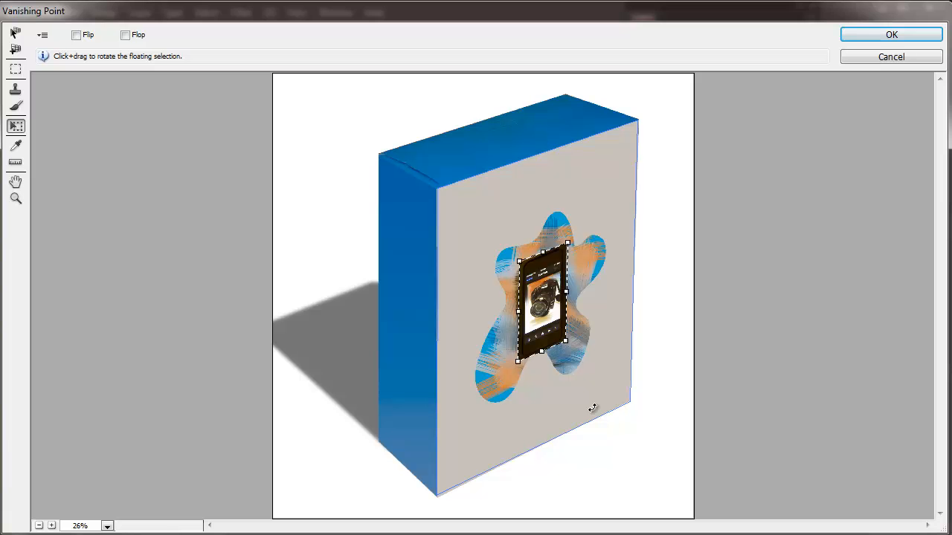
left_click(878, 32)
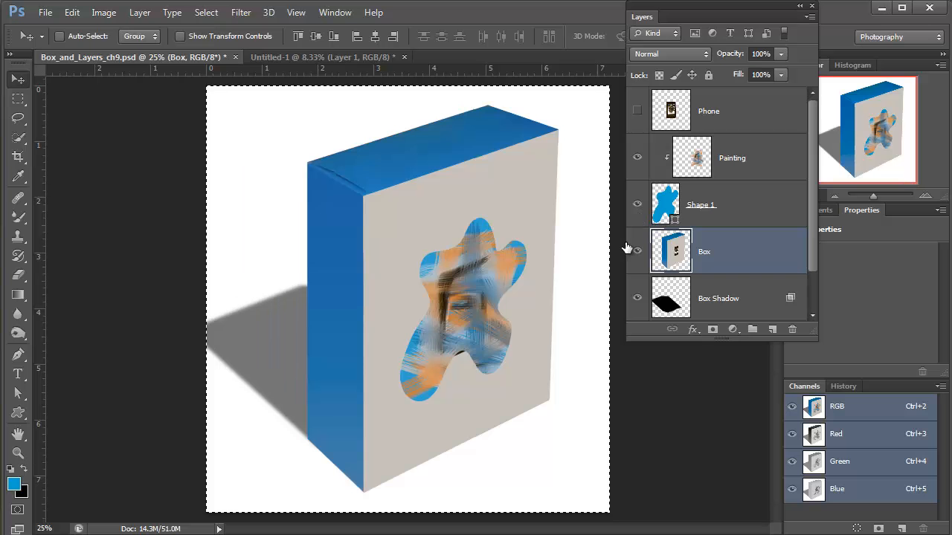
Toggle the Shape 1 layer's visibility, leaving it hidden, to examine the phone on the Box layer.
left_click(638, 207)
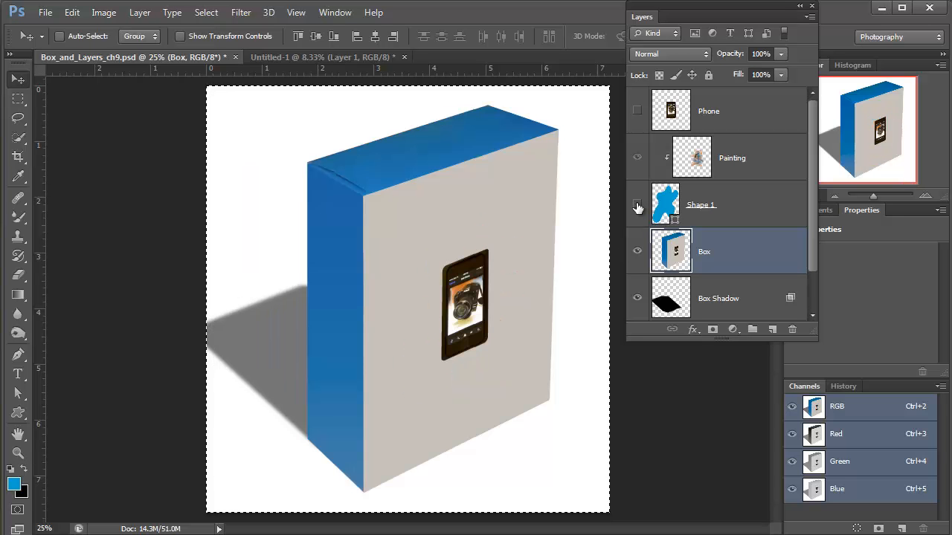
left_click(638, 208)
left_click(637, 208)
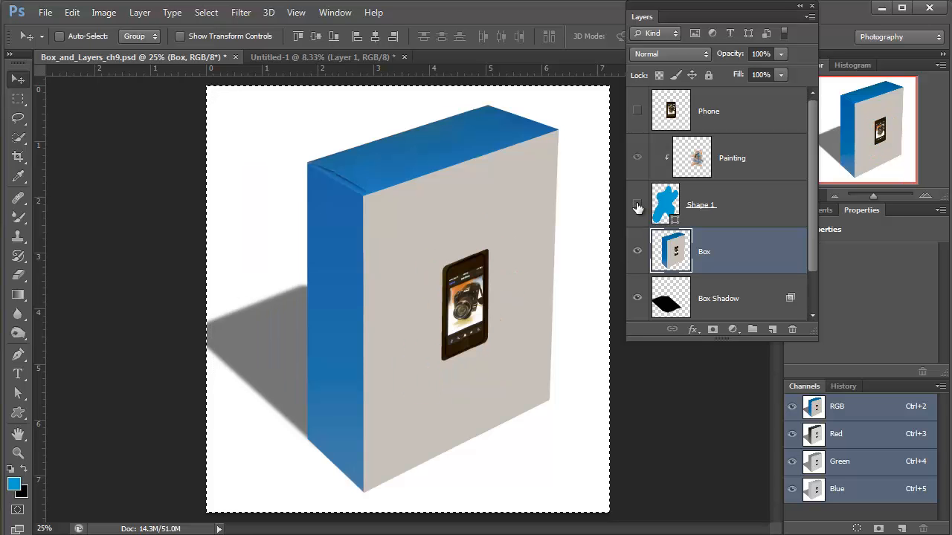
Undo the Vanishing Point phone placement on the Box layer and make the Shape 1 and Phone layers visible.
left_click(638, 208)
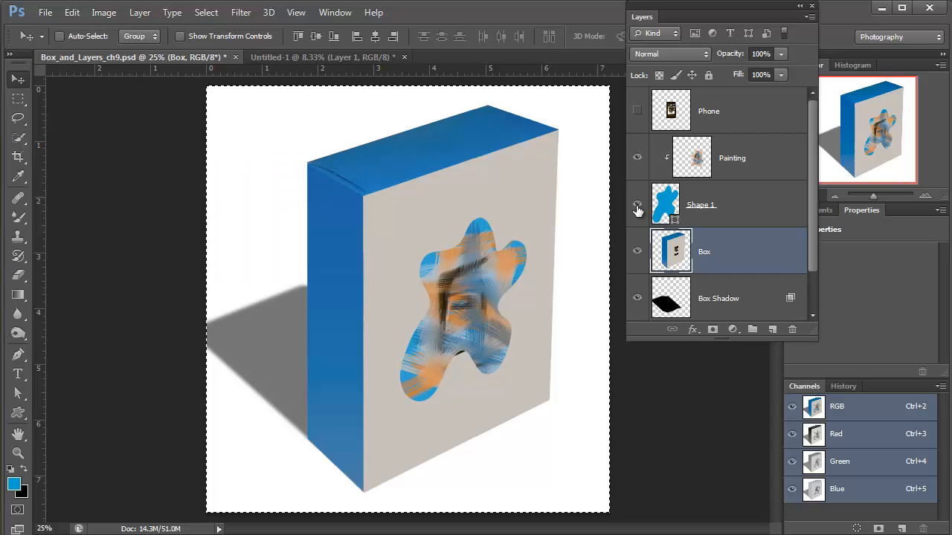
key("ctrl+z")
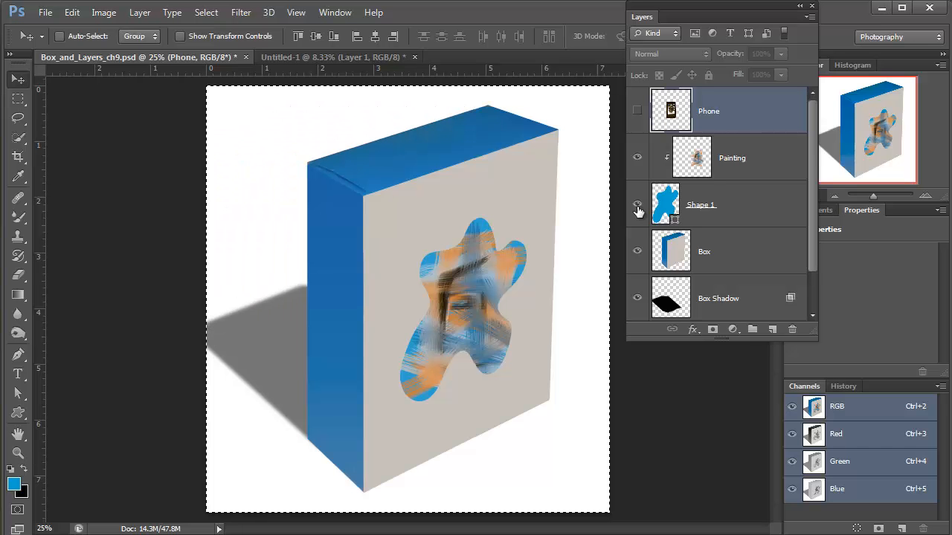
left_click(638, 112)
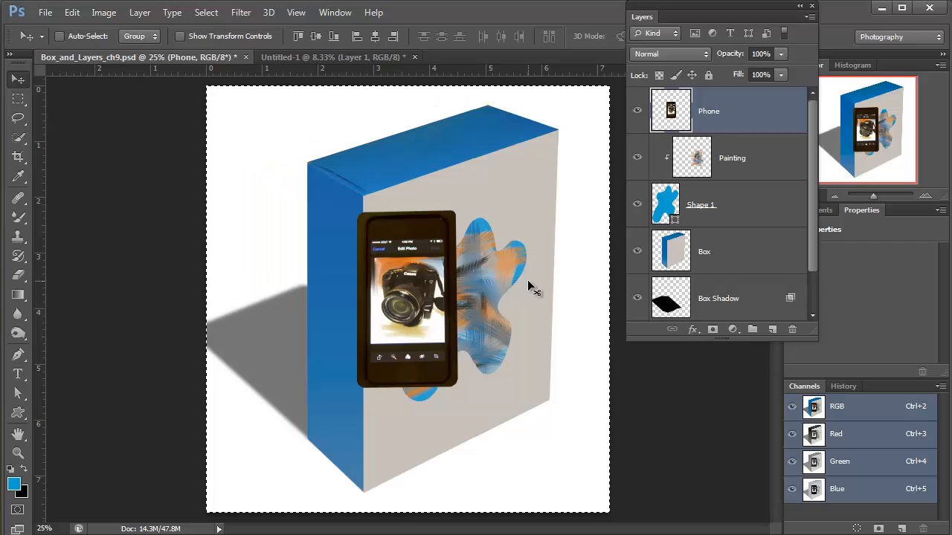
Scale the phone on the Phone layer down to about 52% with Free Transform.
key("ctrl+t")
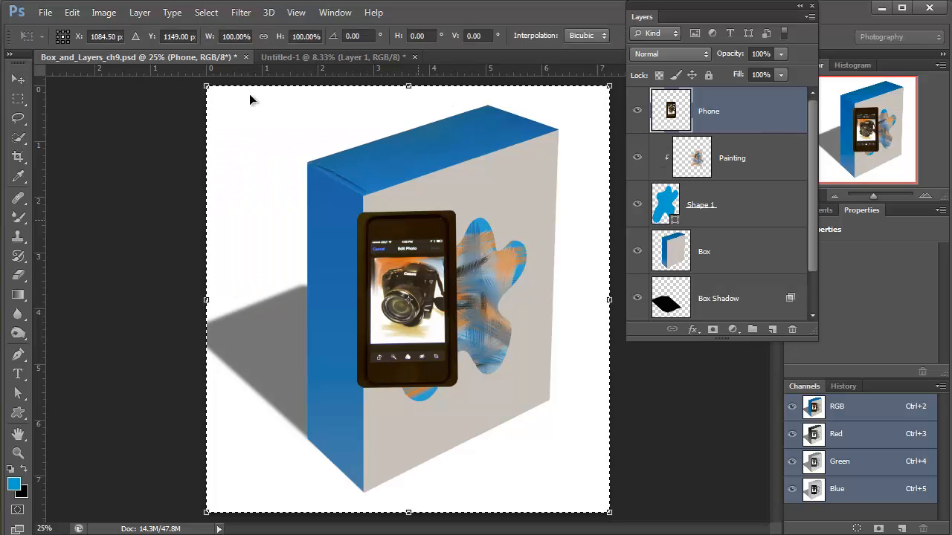
left_click_drag(233, 128, 406, 294)
mouse_move(560, 317)
left_mouse_down()
mouse_move(431, 232)
mouse_move(450, 214)
mouse_move(443, 209)
left_mouse_up()
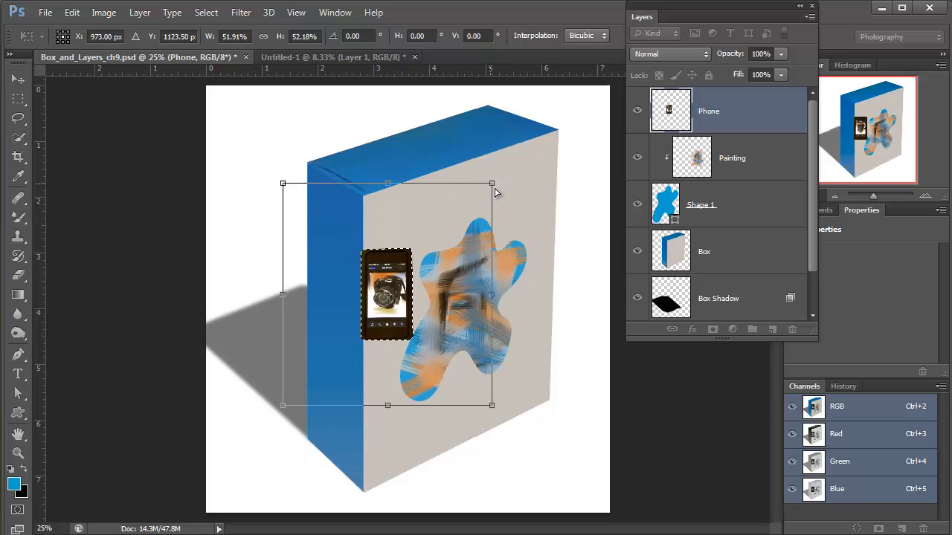
Distort the phone's corners so its edges follow the perspective of the box's front face.
left_click_drag(504, 175, 517, 161)
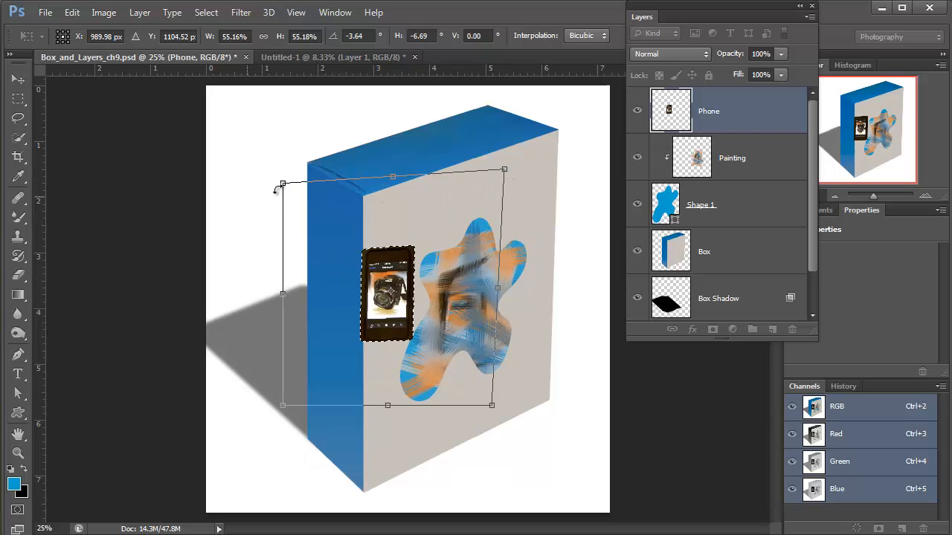
left_click_drag(283, 183, 330, 212)
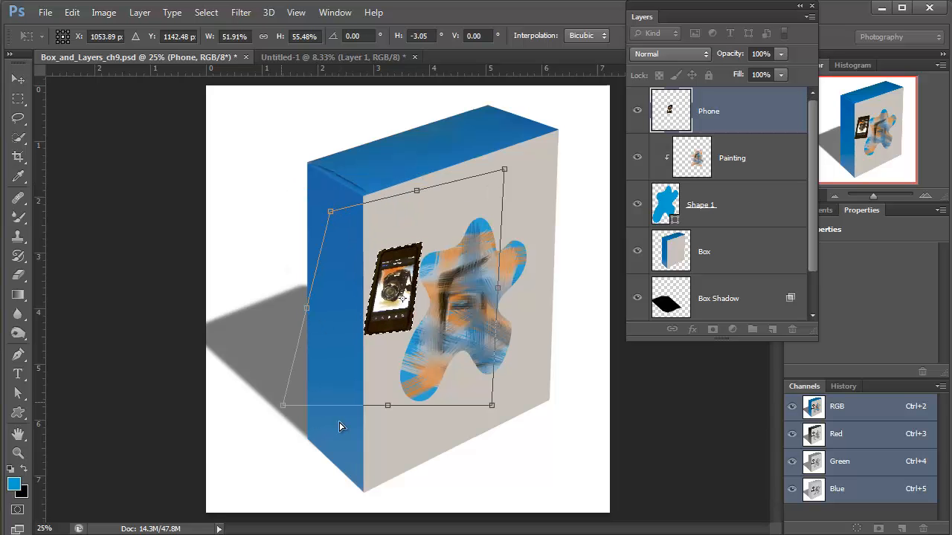
left_click_drag(339, 426, 341, 424)
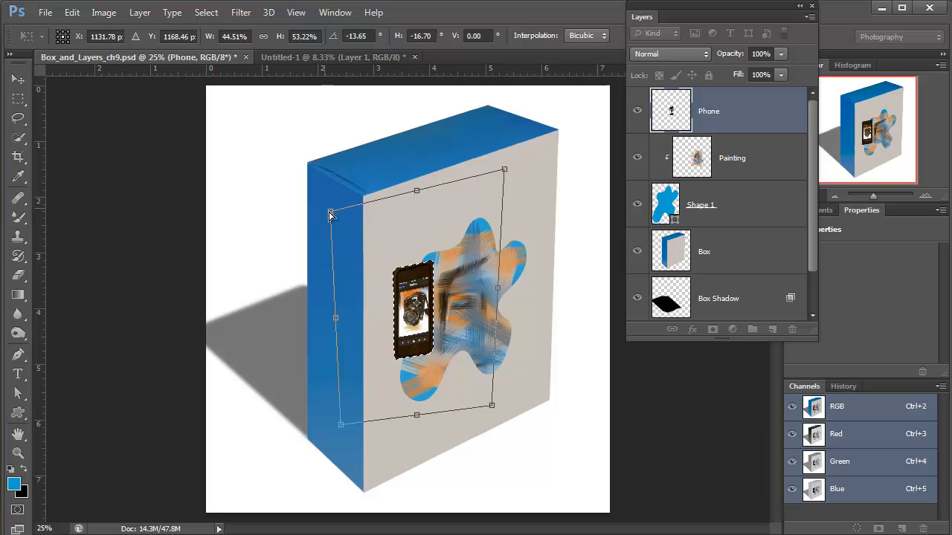
left_click_drag(330, 213, 345, 220)
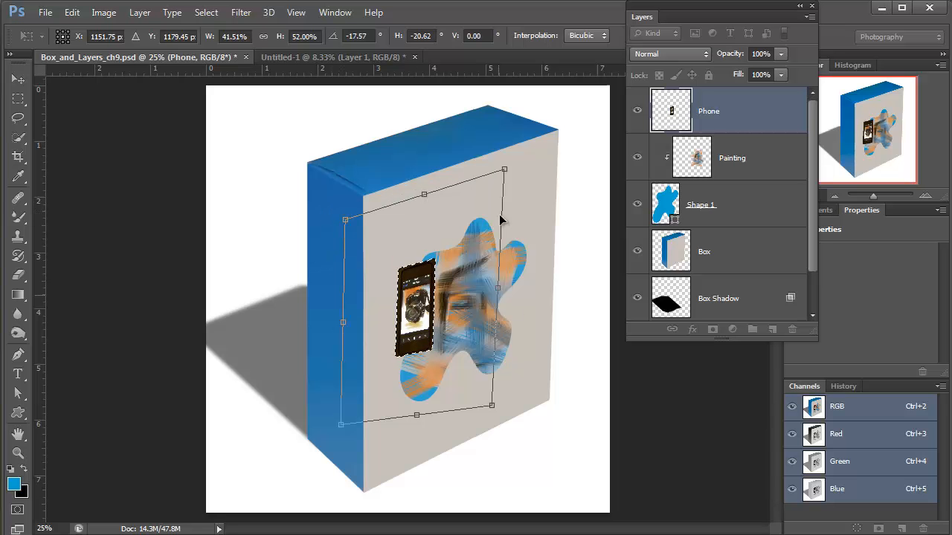
left_click_drag(504, 171, 506, 157)
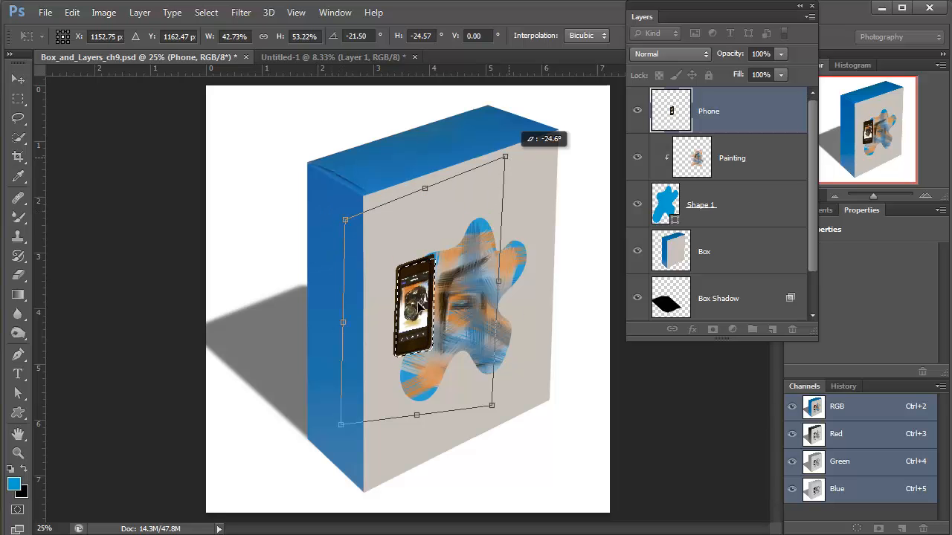
Move the phone over the centre of the blob, refine its perspective distortion, apply the transform, and deselect.
left_click_drag(417, 327, 464, 326)
left_click_drag(539, 406, 529, 361)
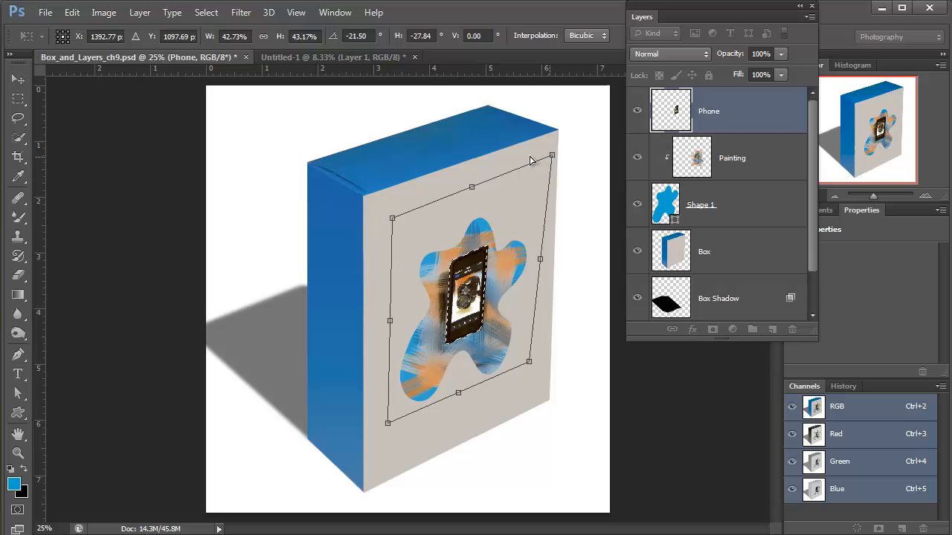
left_click_drag(552, 154, 532, 153)
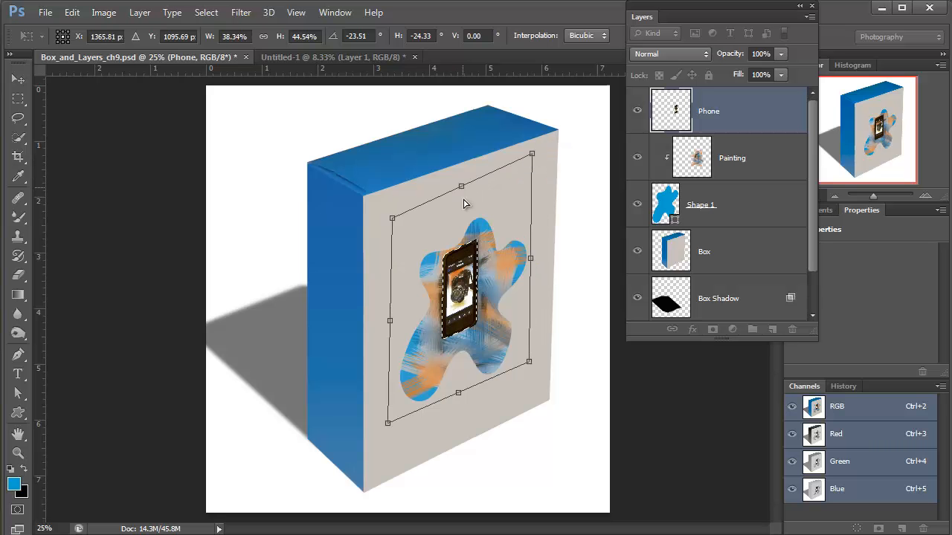
left_click_drag(462, 187, 467, 218)
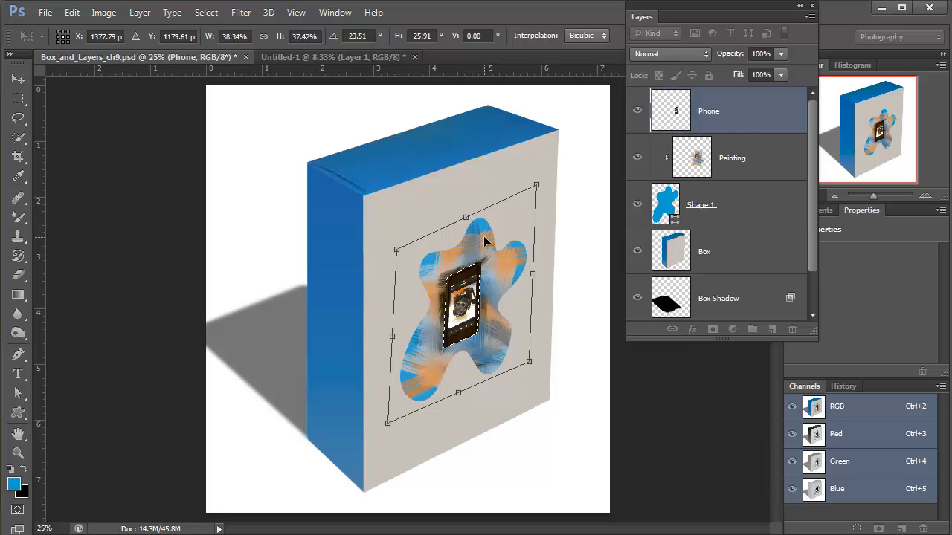
key("Return")
key("ctrl+d")
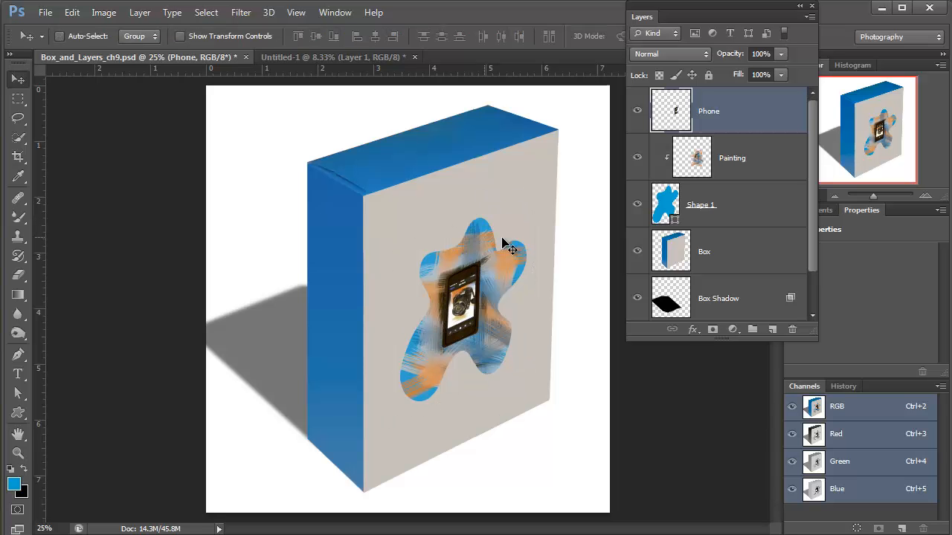
Add a Drop Shadow effect to the Phone layer, keeping the phone in view while editing the layer style.
left_click(470, 296, "ctrl")
left_click(471, 295, "ctrl")
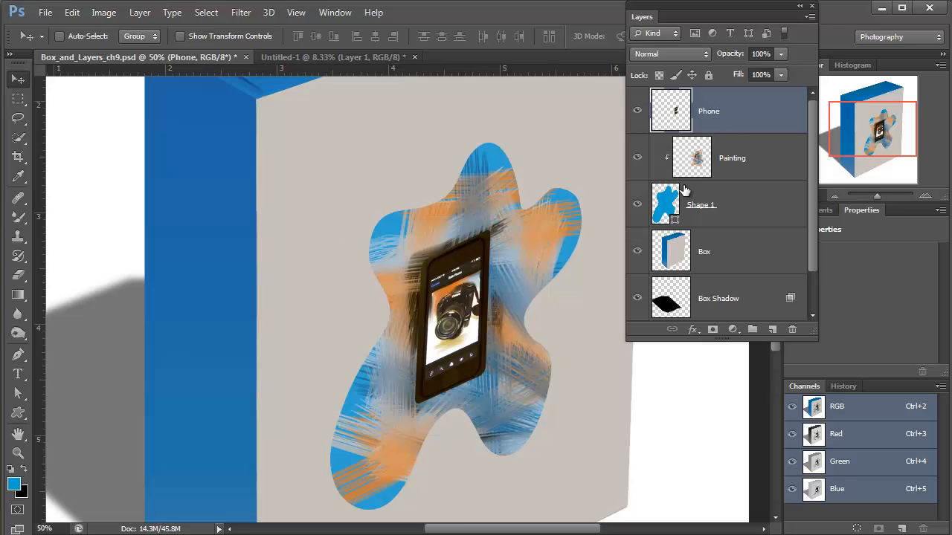
left_click(693, 330)
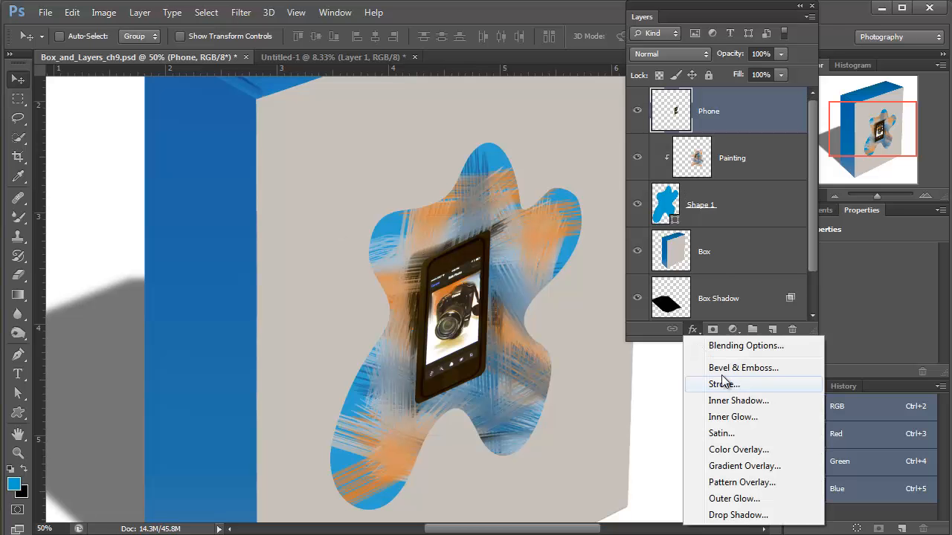
left_click(724, 518)
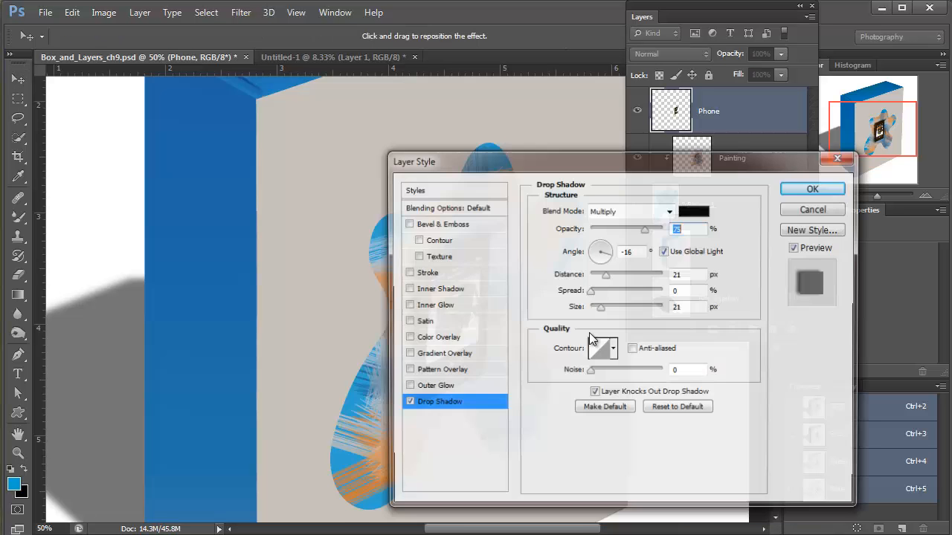
left_click_drag(524, 178, 524, 156)
left_click_drag(738, 167, 940, 175)
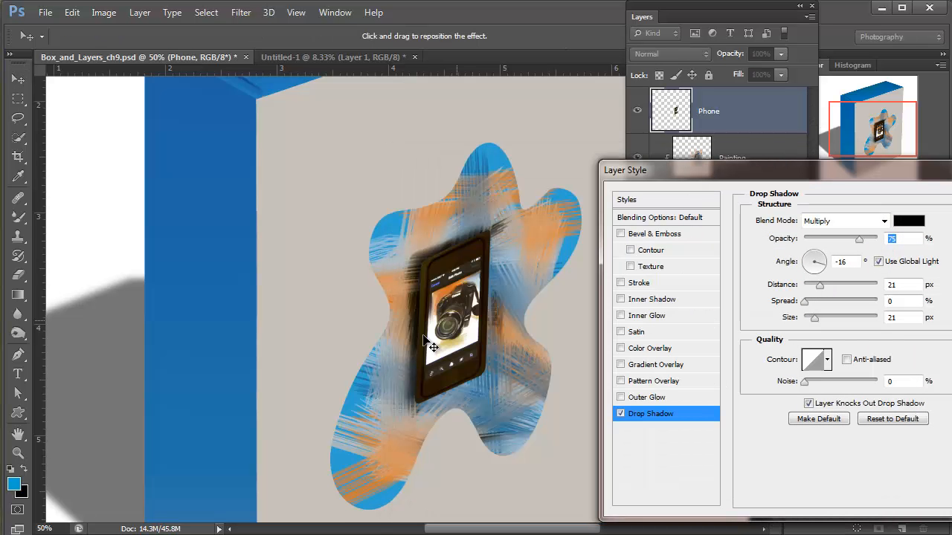
Set the phone's drop shadow to a 45° angle, 45 px distance and 57 px size, and apply it.
left_click_drag(423, 335, 450, 332)
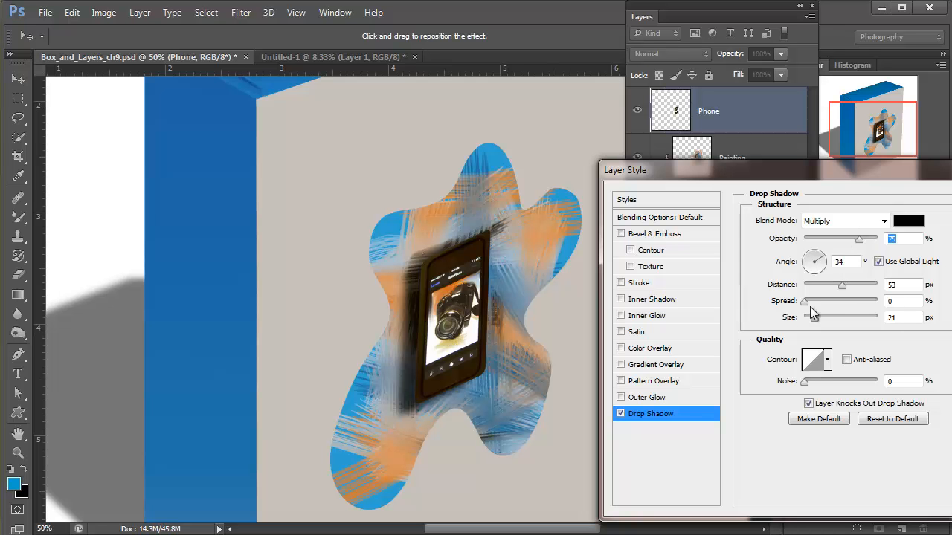
left_click(816, 285)
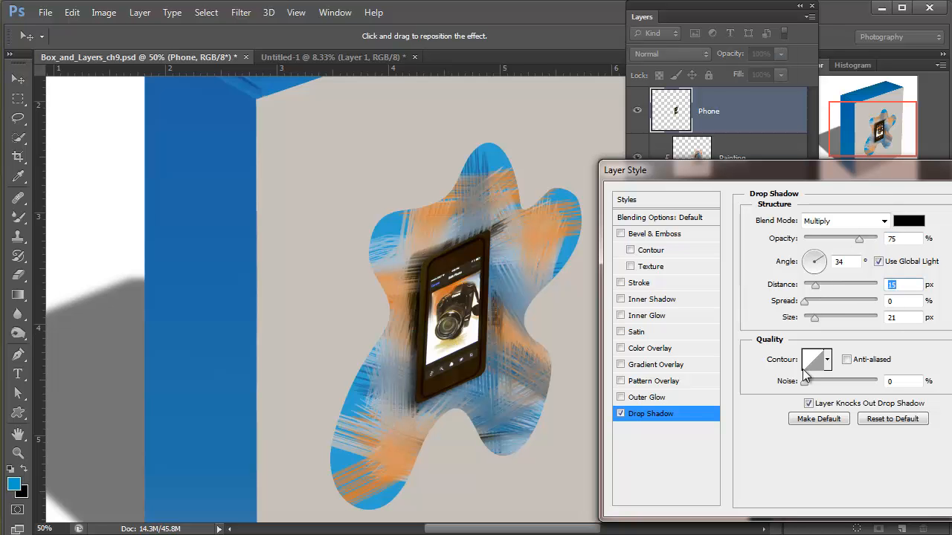
left_click_drag(814, 318, 808, 318)
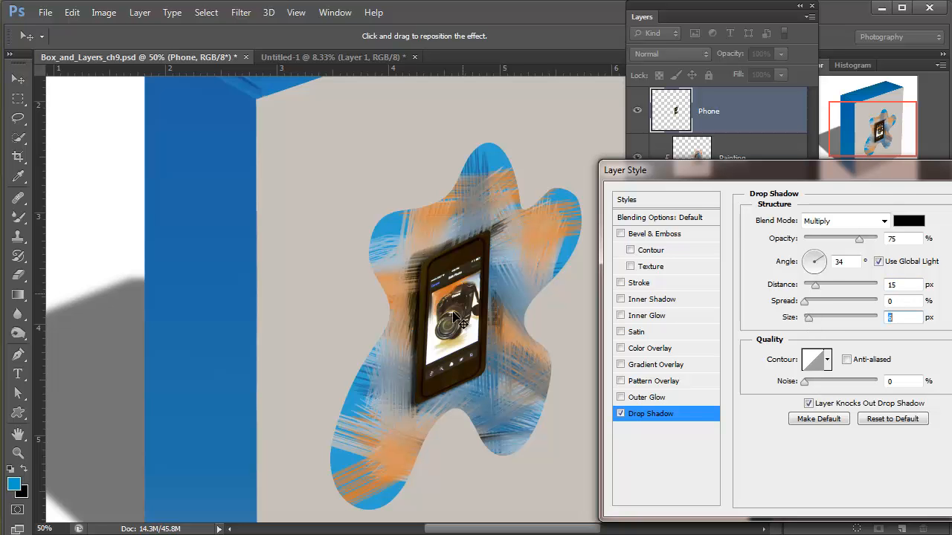
left_click_drag(462, 320, 456, 303)
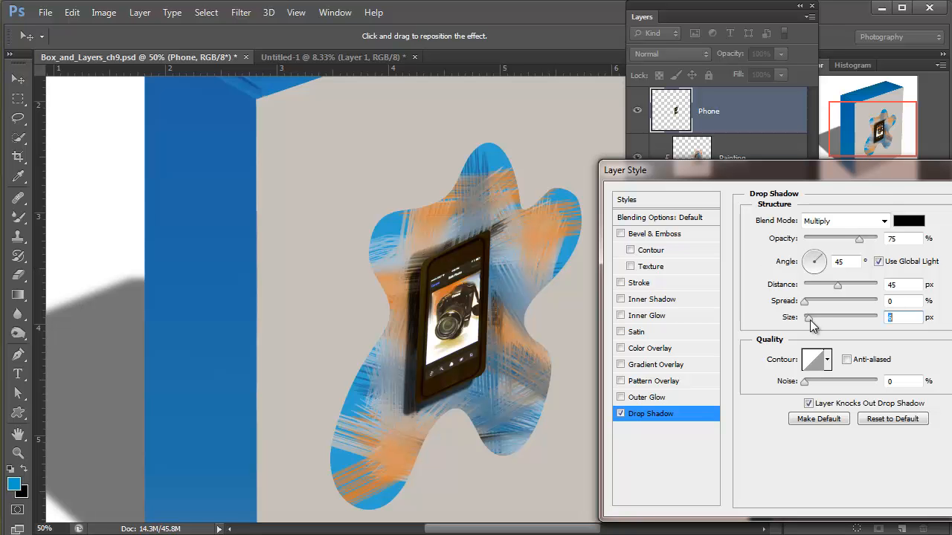
mouse_move(809, 320)
left_mouse_down()
mouse_move(818, 322)
mouse_move(795, 322)
mouse_move(828, 324)
left_mouse_up()
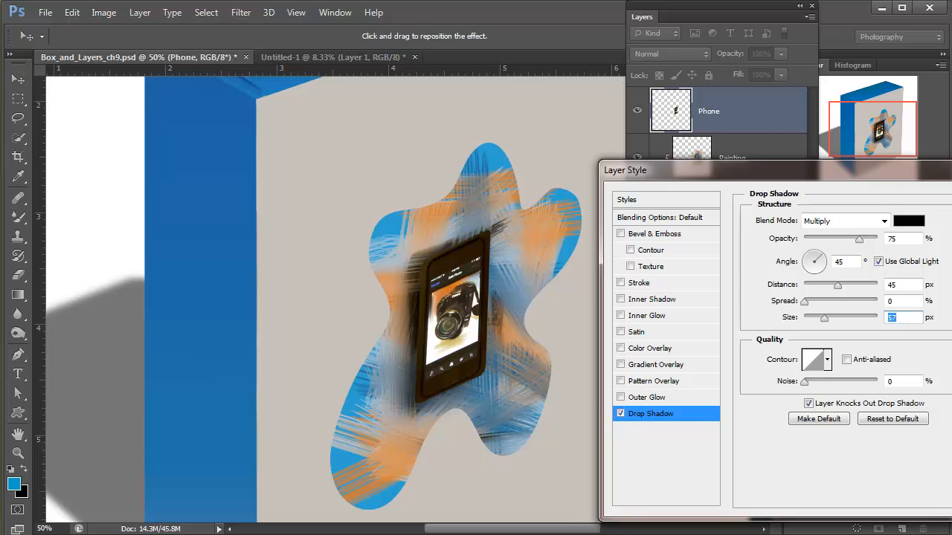
key("Return")
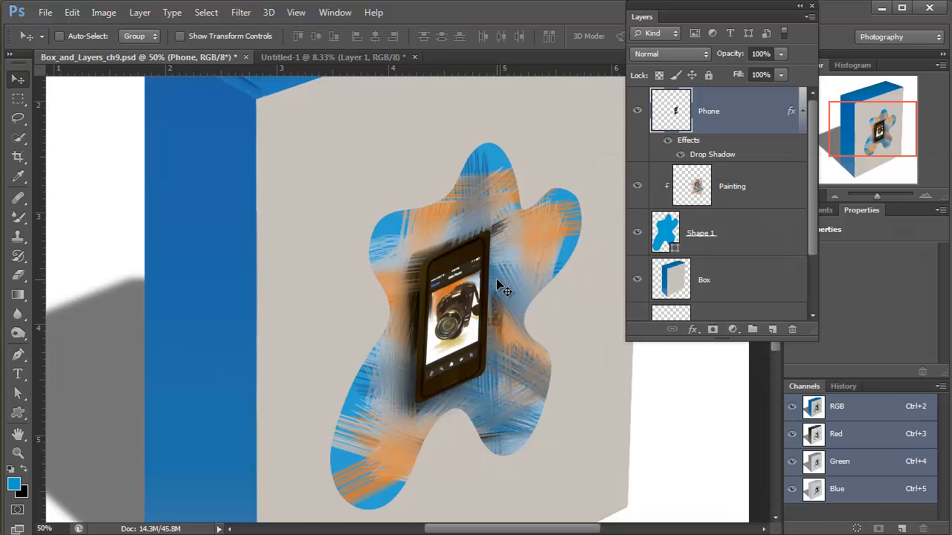
Nudge the phone slightly upward and to the right over the centre of the blob.
key("ctrl+minus")
key("ctrl+minus")
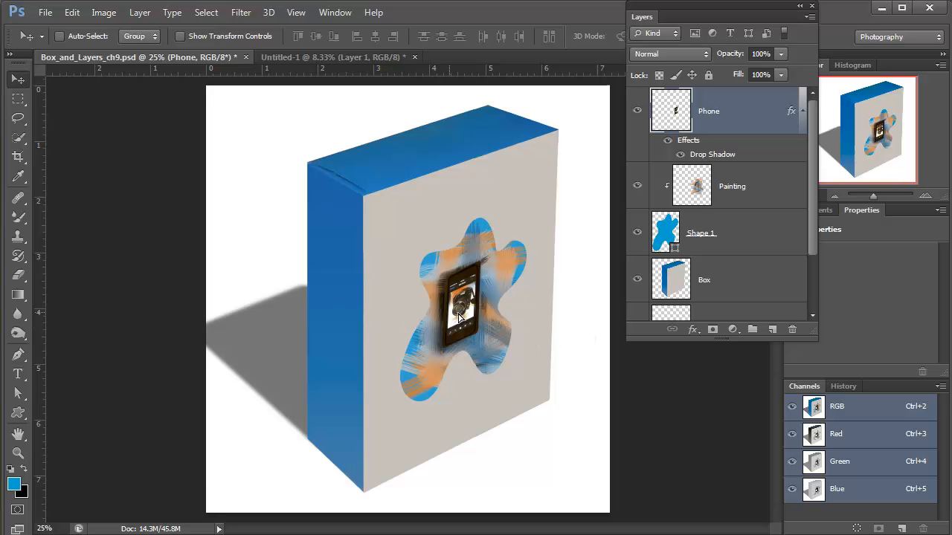
left_click_drag(457, 311, 458, 313)
key("Down")
key("Down")
key("Down")
key("Down")
key("Down")
key("Down")
key("Down")
key("Down")
key("Down")
key("Down")
key("Down")
key("Down")
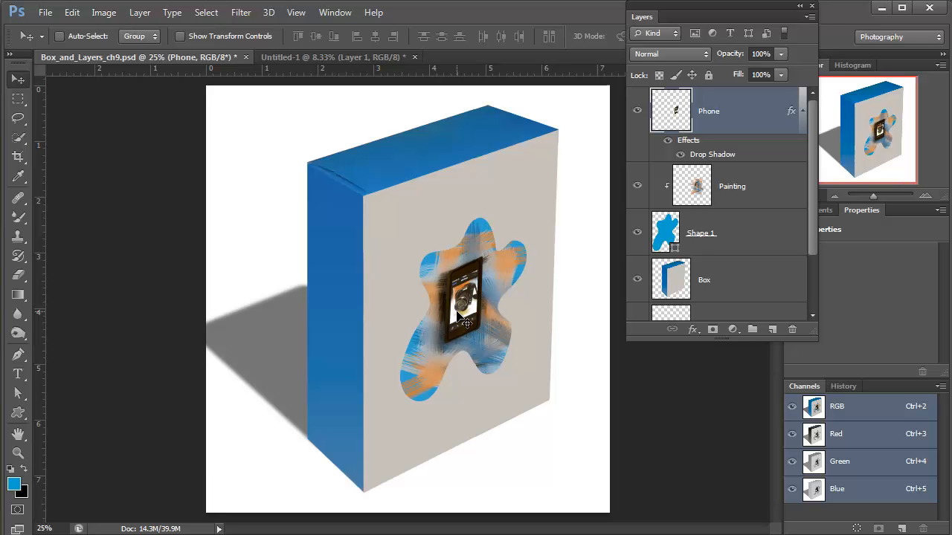
key("Down")
key("Down")
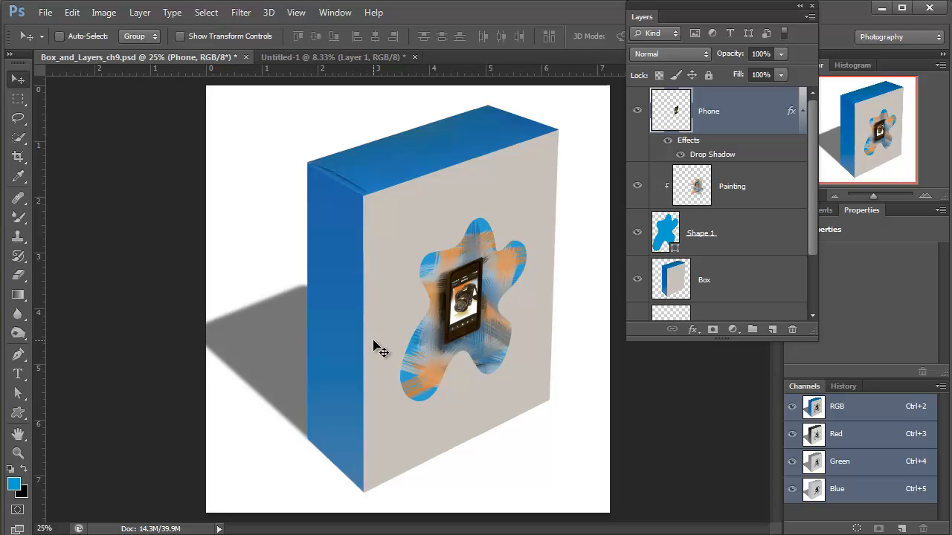
Create a layer group above the Painting layer and name it Phone Art.
left_click(670, 232)
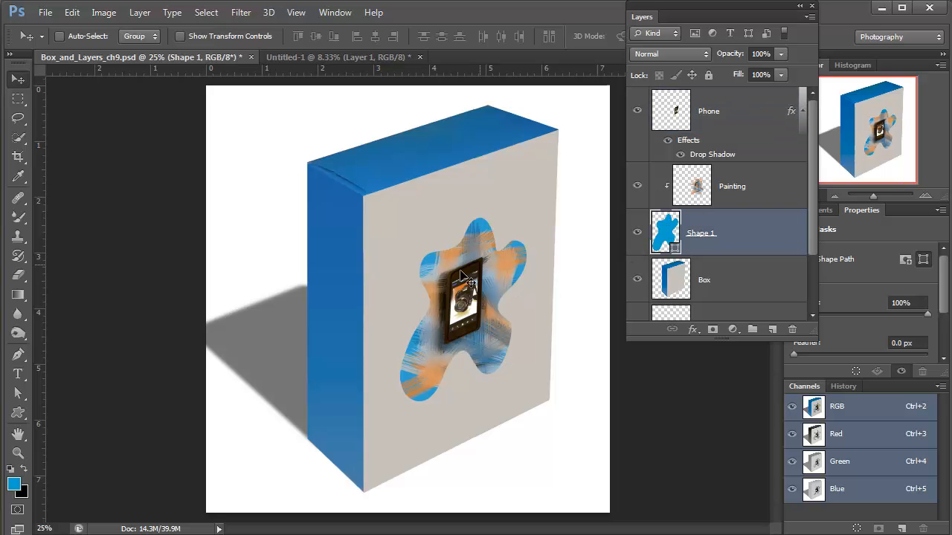
left_click(751, 329)
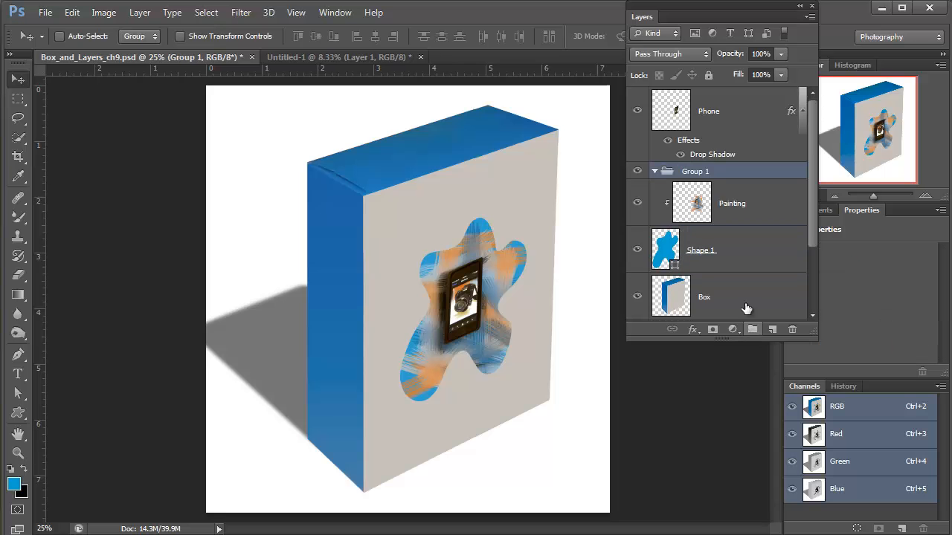
double_click(700, 171)
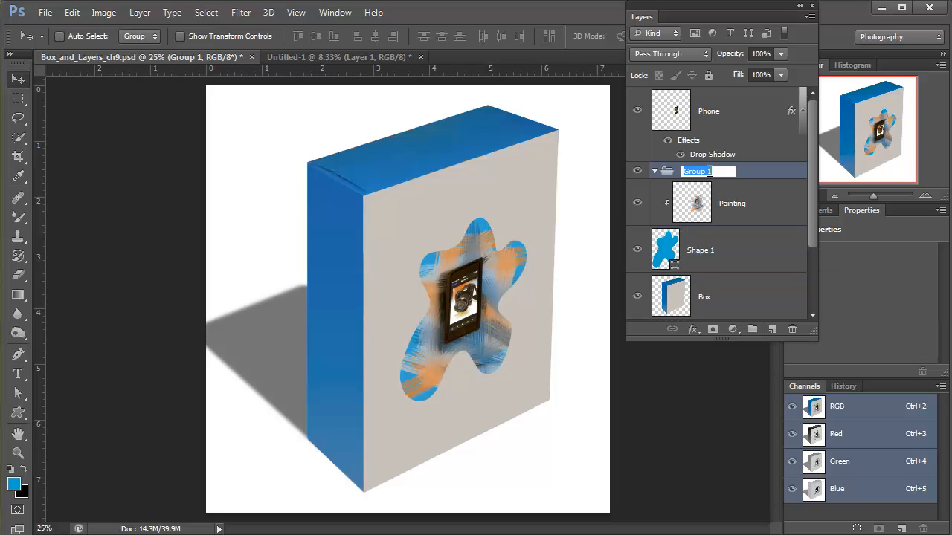
type("Phone Art")
left_click(735, 200)
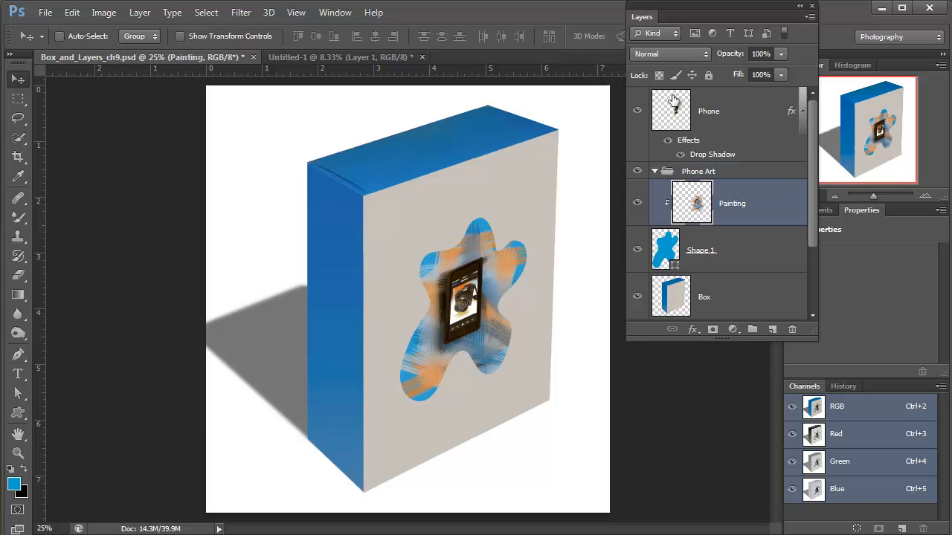
Gather the Phone, Painting and Shape 1 layers in the Phone Art group and collapse the group.
mouse_move(675, 102)
left_mouse_down()
mouse_move(700, 169)
mouse_move(691, 217)
mouse_move(700, 98)
mouse_move(694, 210)
left_mouse_up()
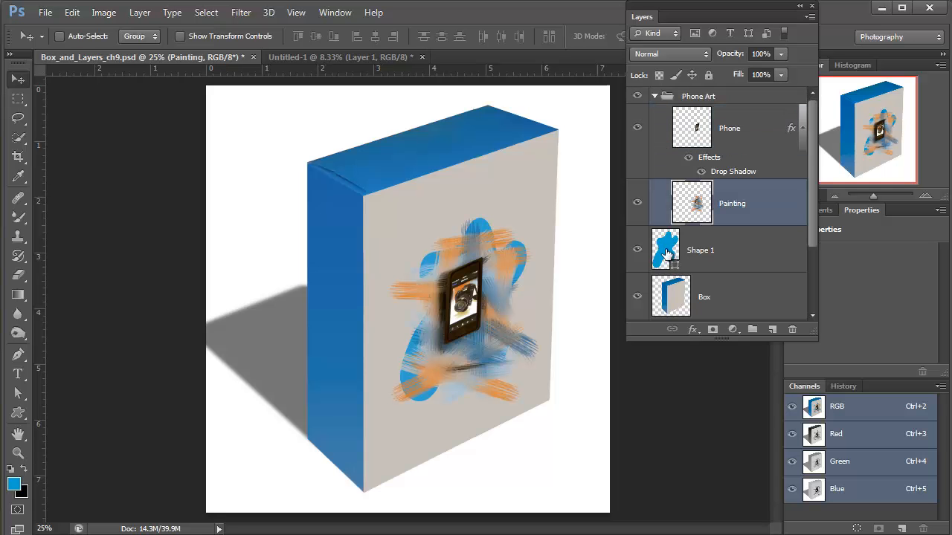
left_click_drag(667, 256, 718, 101)
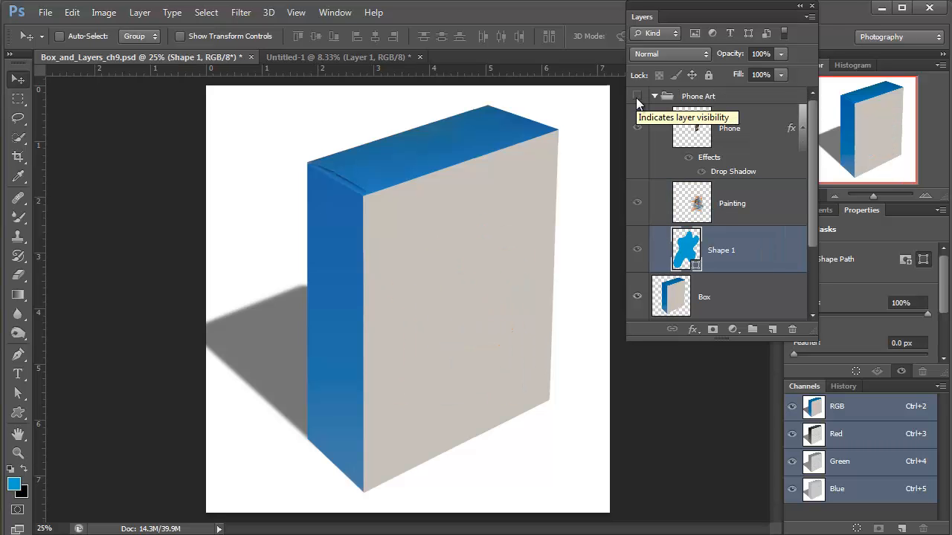
left_click(636, 96)
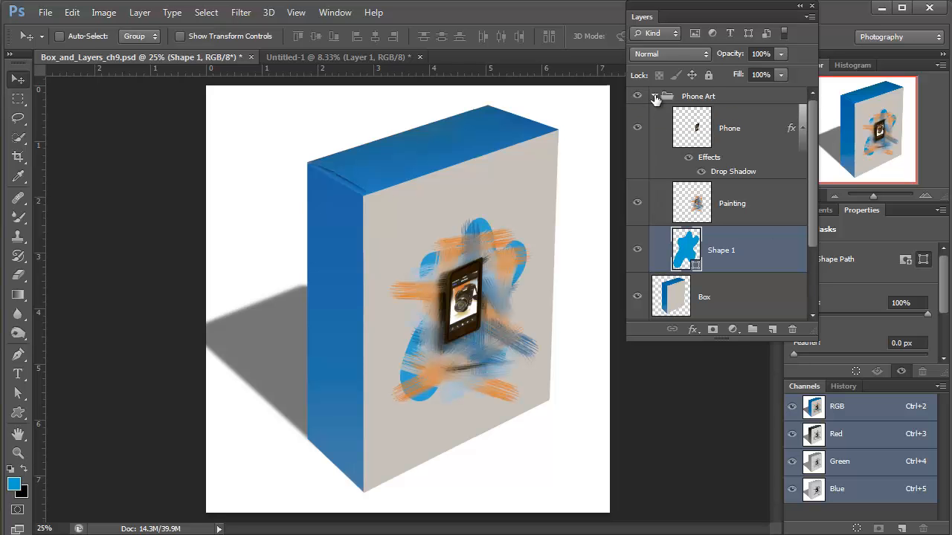
left_click(654, 97)
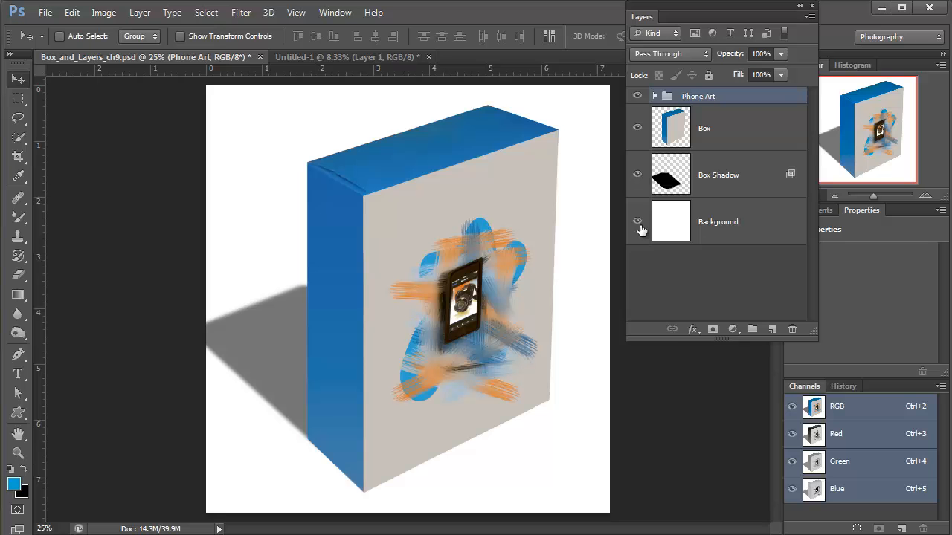
Check the layers inside the Phone Art group, collapse it, and toggle the group's visibility off and back on.
left_click(654, 96)
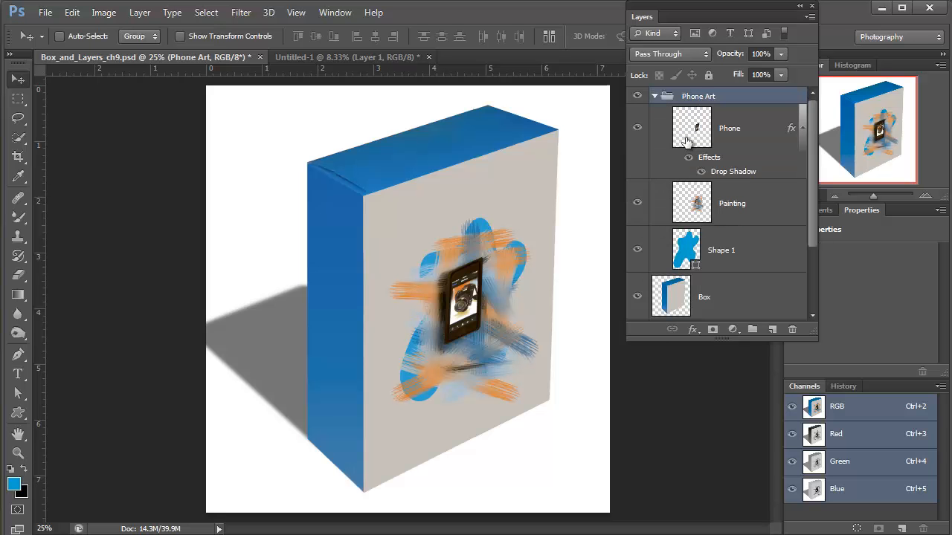
left_click(654, 95)
left_click(637, 96)
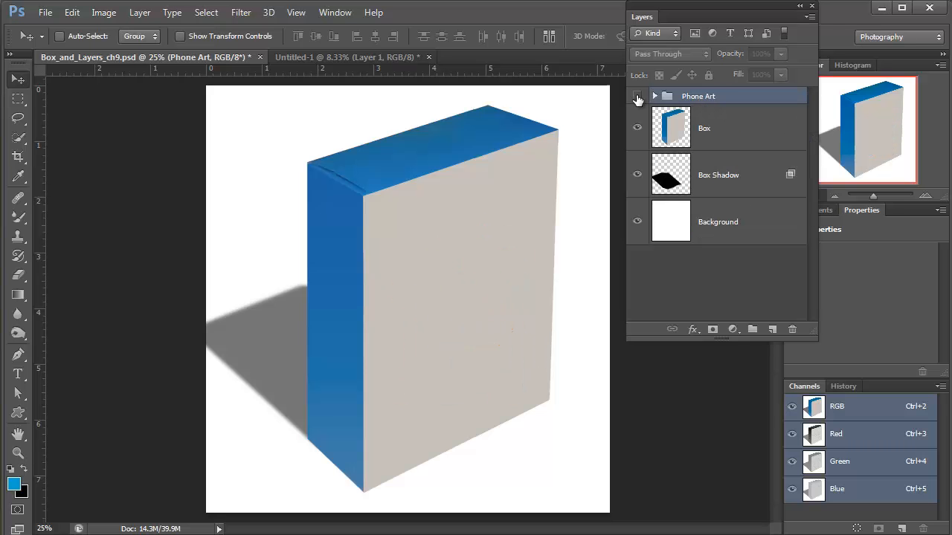
left_click(638, 97)
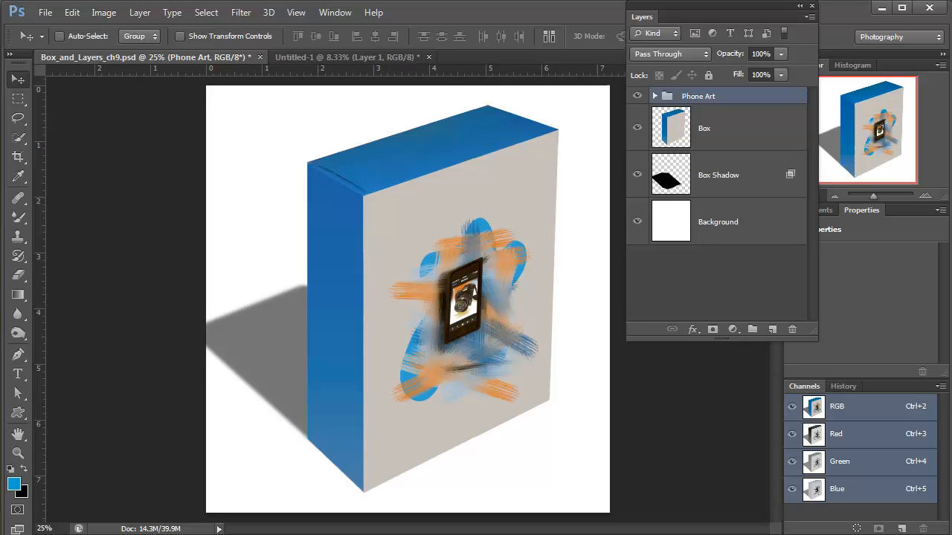
Open Box_Side.ai from the Chapter_9 folder, importing its page at 300 pixels/inch.
left_click_drag(644, 19, 775, 40)
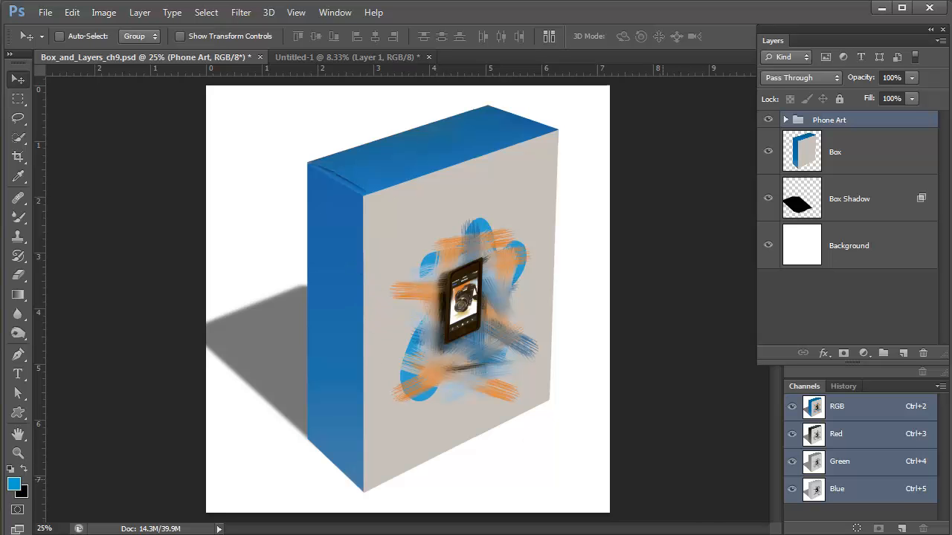
key("ctrl+o")
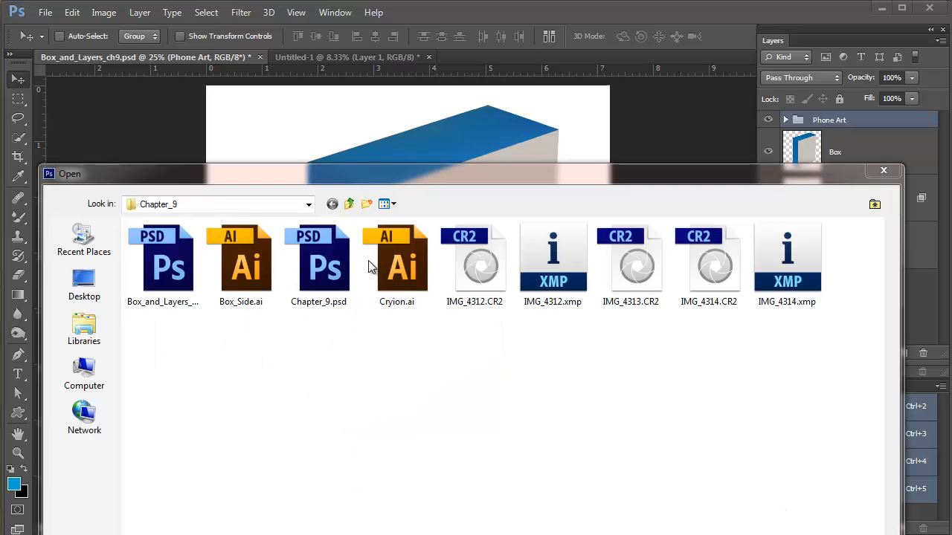
left_click(232, 246)
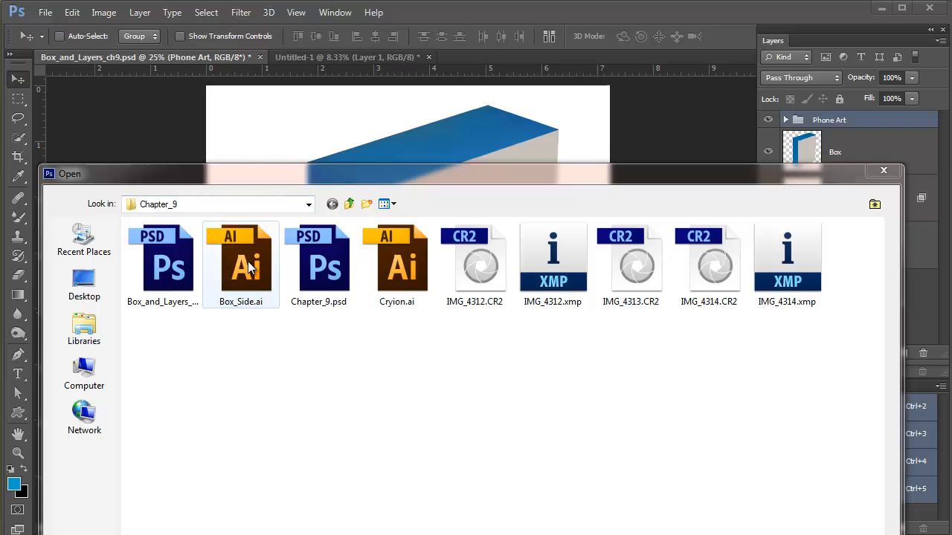
double_click(251, 269)
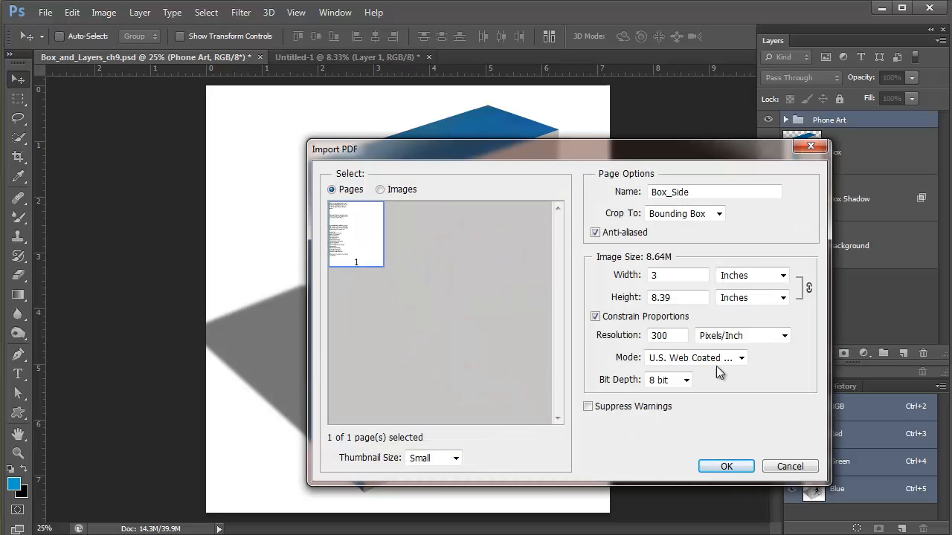
left_click(742, 470)
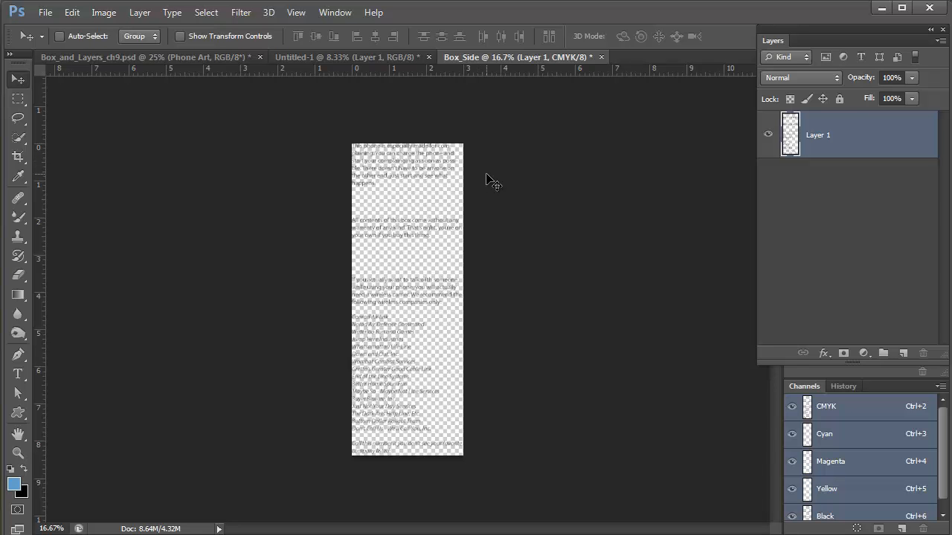
Copy the entire Box_Side artwork and make the Box layer active in Box_and_Layers_ch9.psd.
key("ctrl+a")
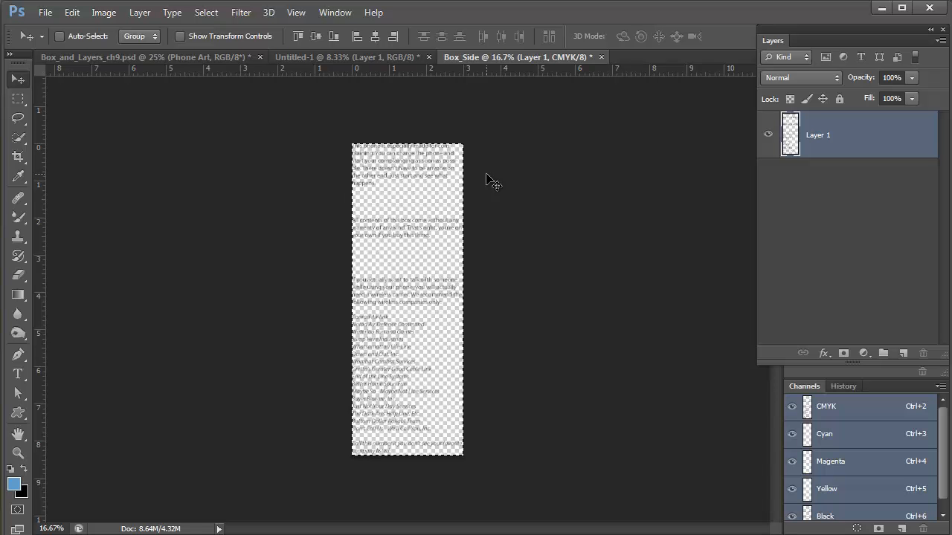
left_click(179, 58)
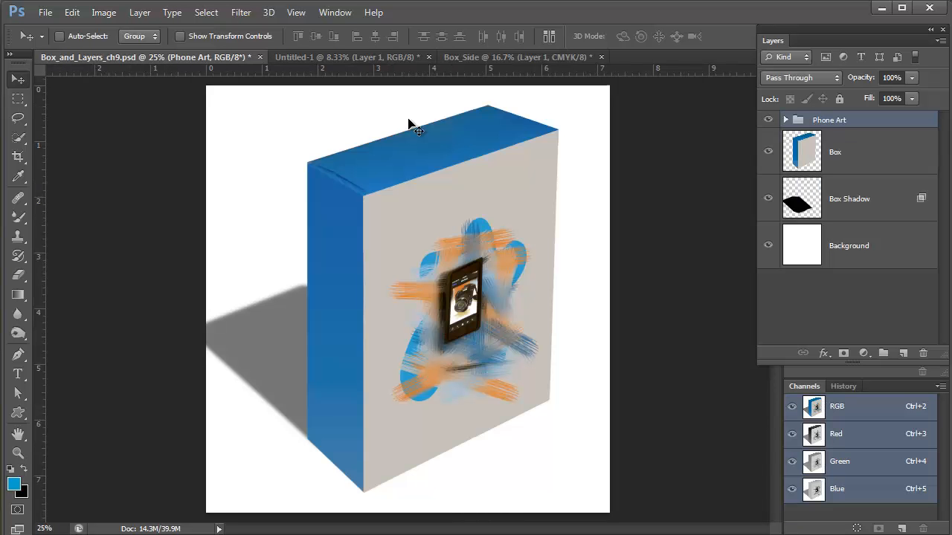
left_click(241, 12)
key("Right")
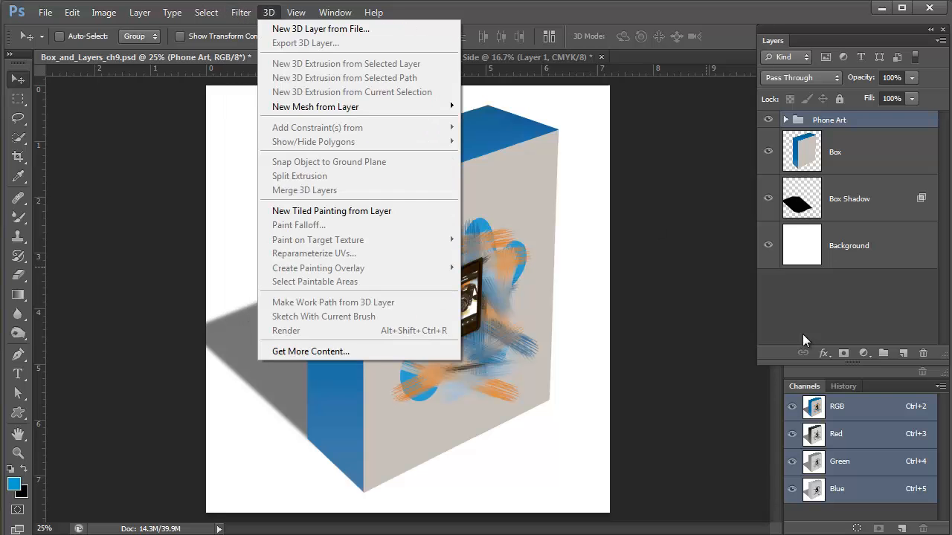
left_click(799, 298)
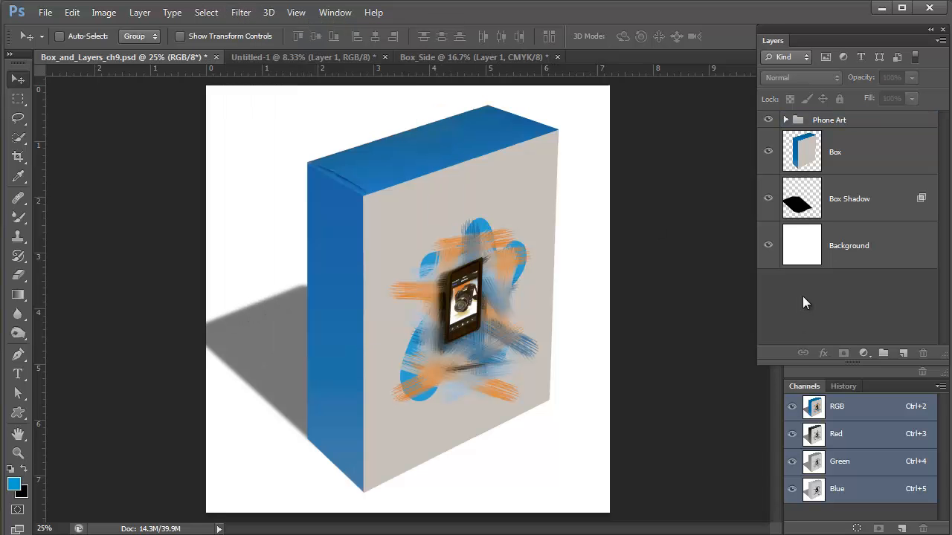
left_click(804, 168)
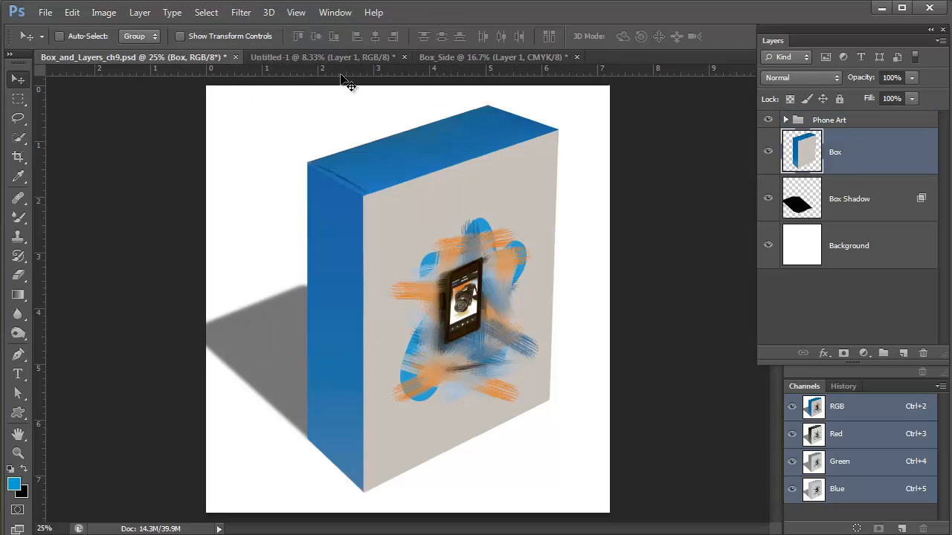
In the Vanishing Point filter, replace the existing planes with one new plane covering the box's blue side face.
left_click(241, 13)
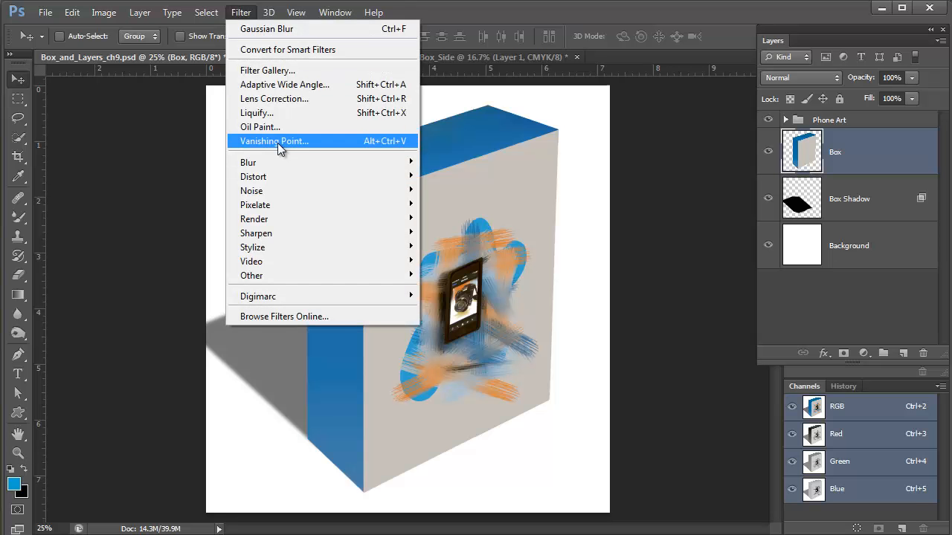
left_click(277, 141)
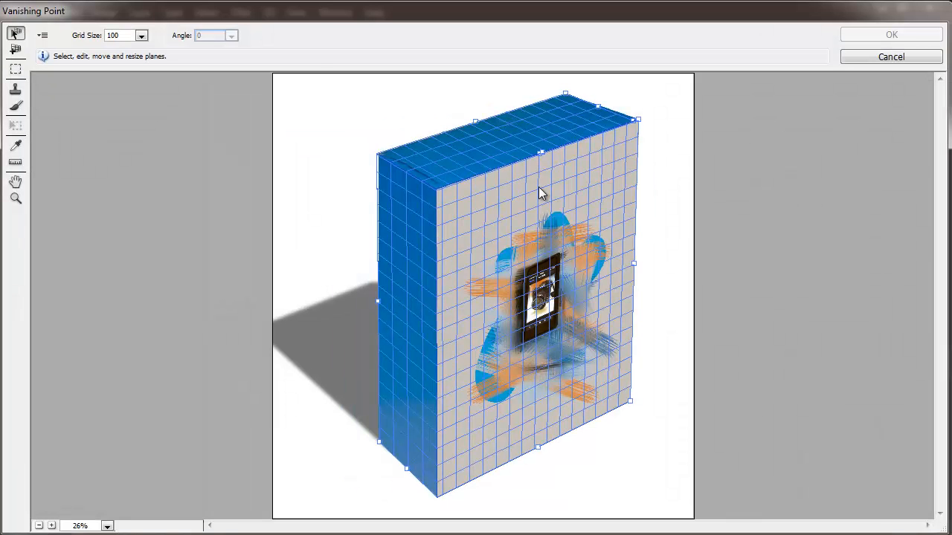
key("Delete")
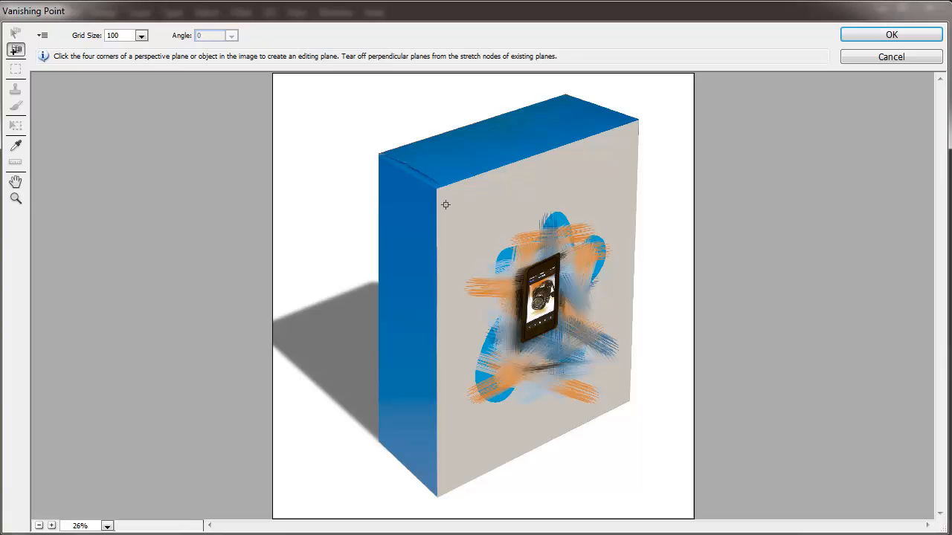
left_click(379, 154)
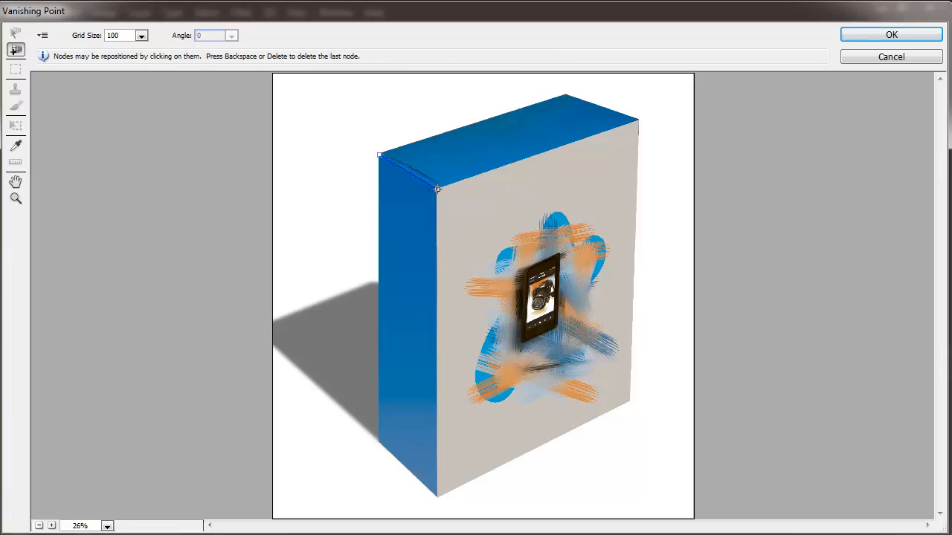
left_click(437, 188)
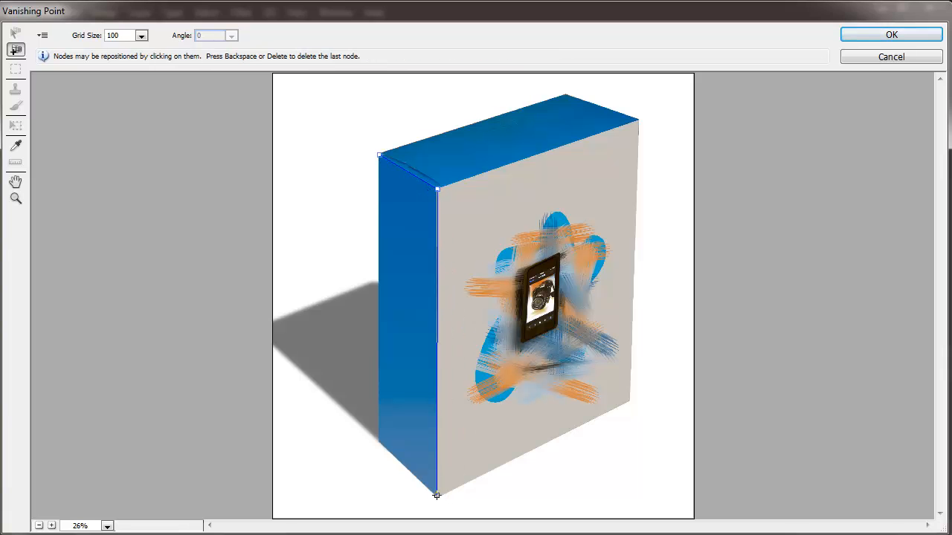
left_click(437, 495)
left_click(377, 439)
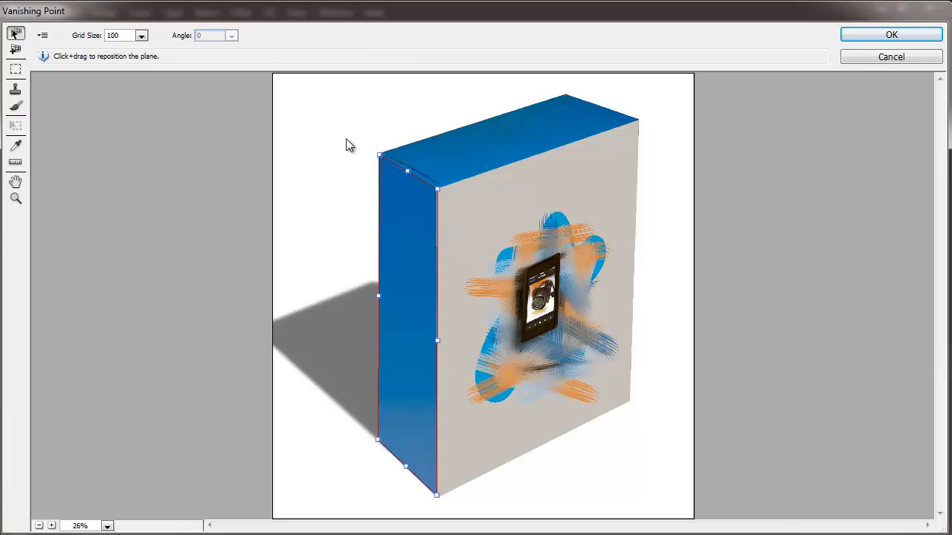
Paste the side text into Vanishing Point, scale it down to fit within the blue side plane, and apply the filter.
key("alt")
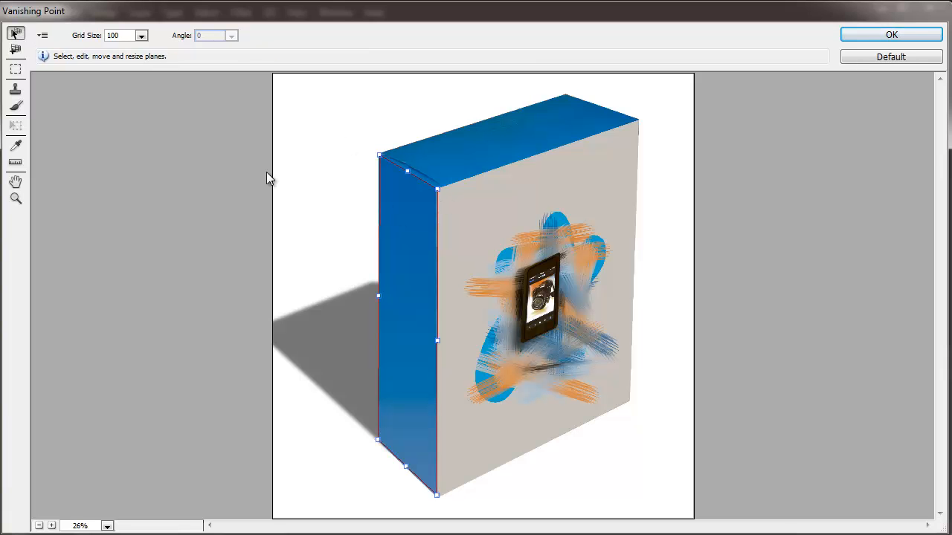
key("ctrl+v")
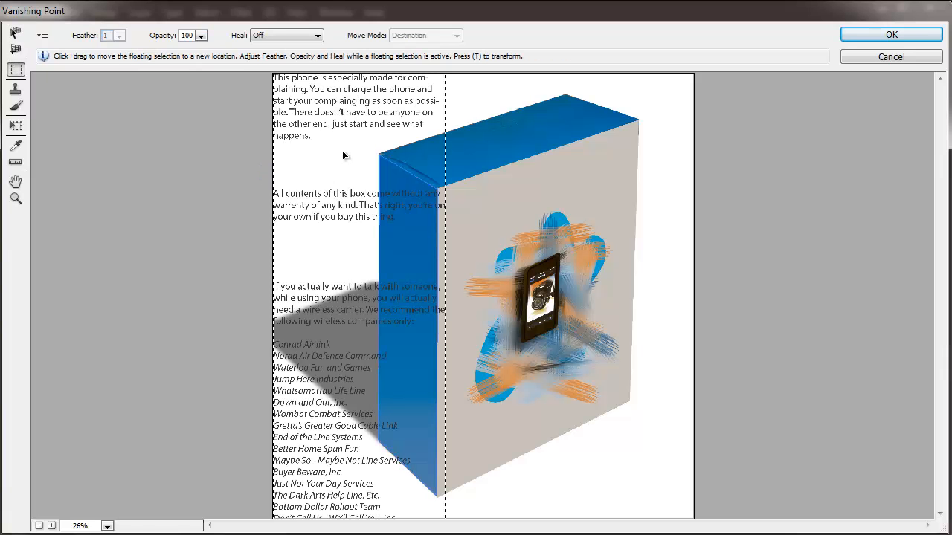
left_click(18, 125)
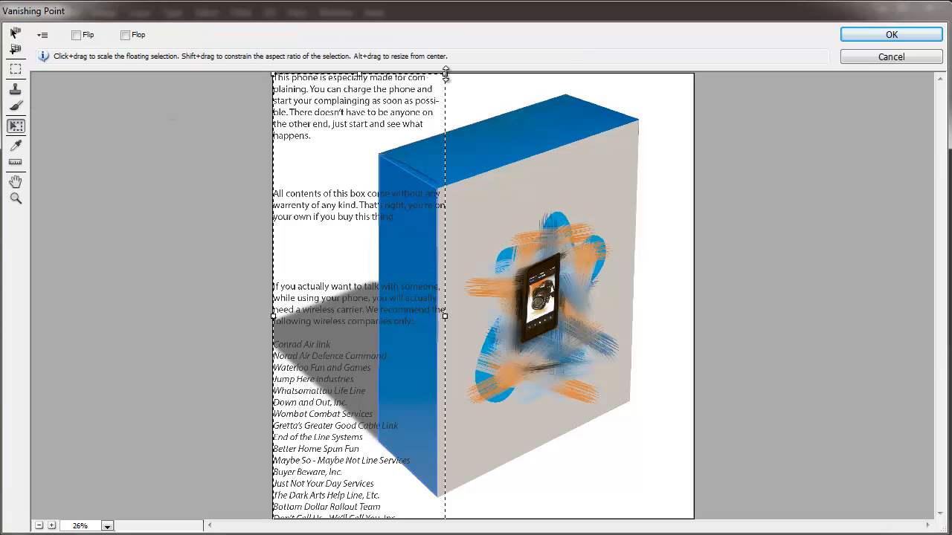
left_click_drag(445, 73, 316, 248)
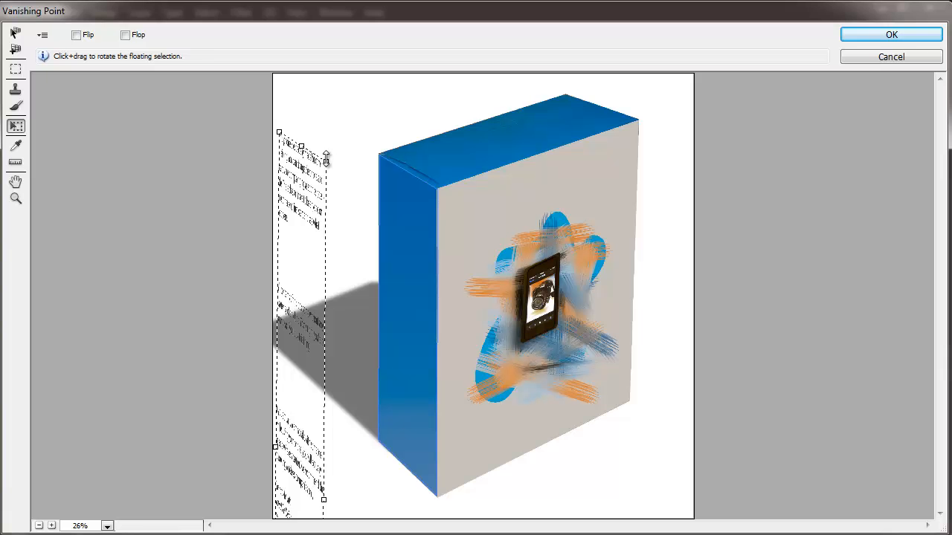
left_click_drag(331, 204, 416, 221)
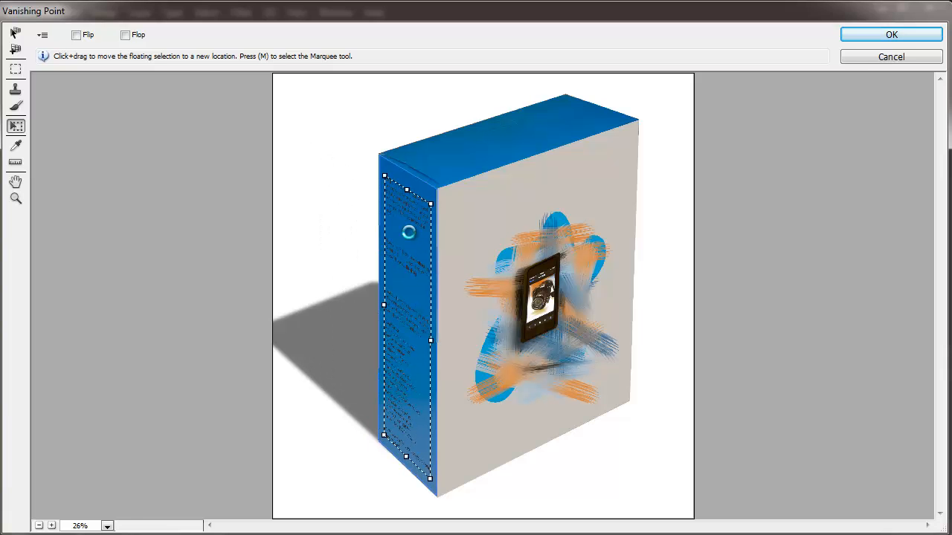
left_click(883, 35)
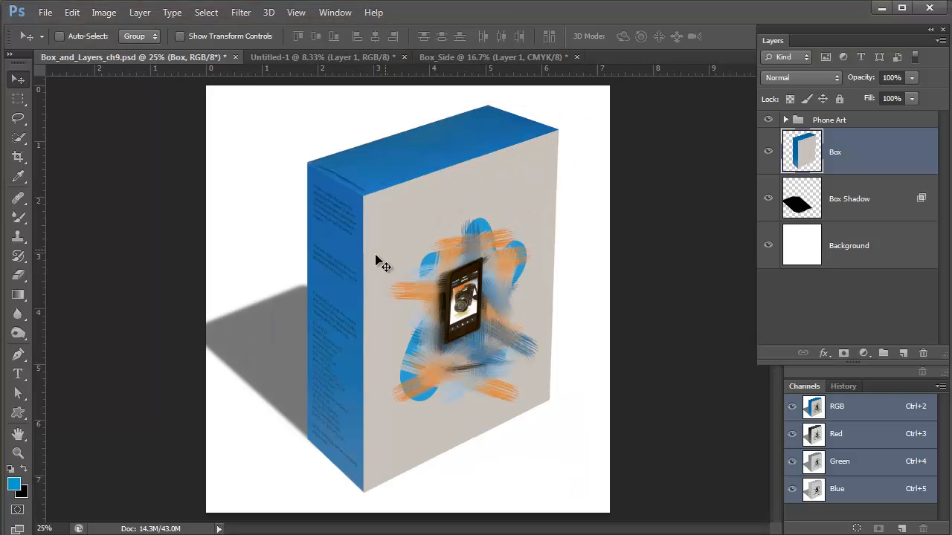
Examine the perspective text along the box's blue side at 100% for legibility and fit, and return to 33.3% magnification.
left_click(335, 215)
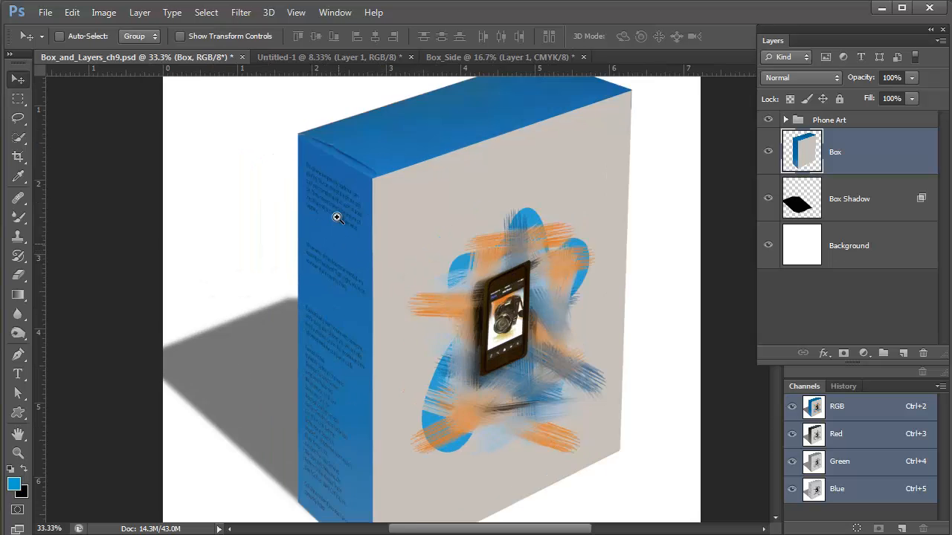
left_click(336, 204)
left_click(336, 204)
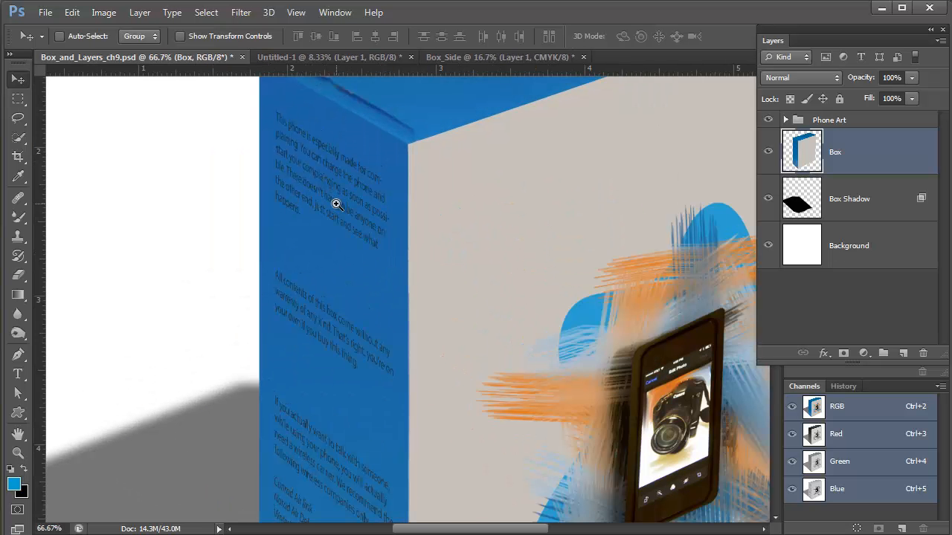
left_click(337, 204)
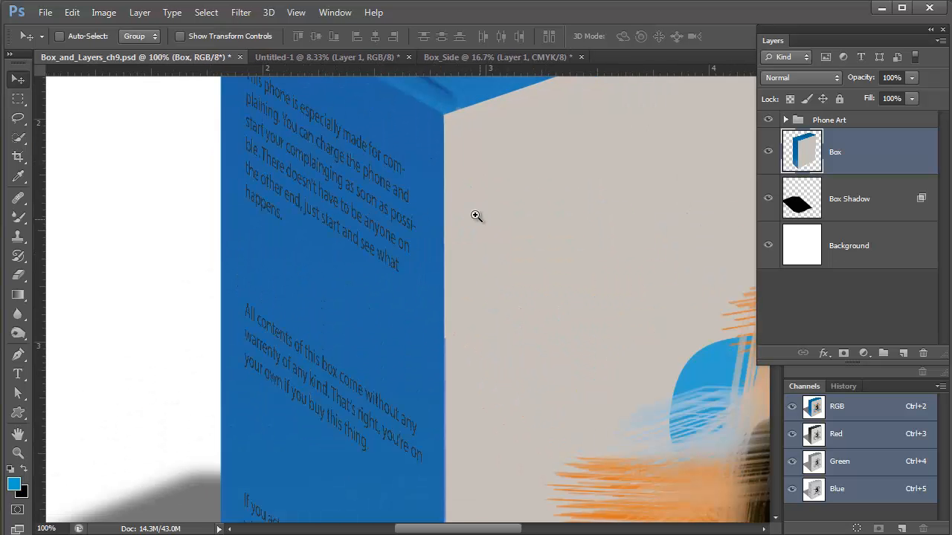
left_click_drag(303, 203, 312, 249)
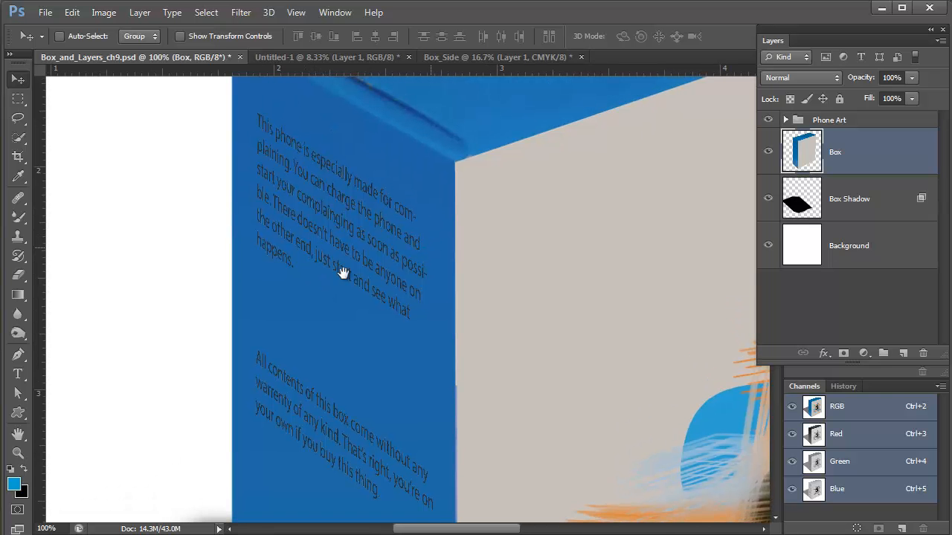
left_click_drag(359, 276, 341, 197)
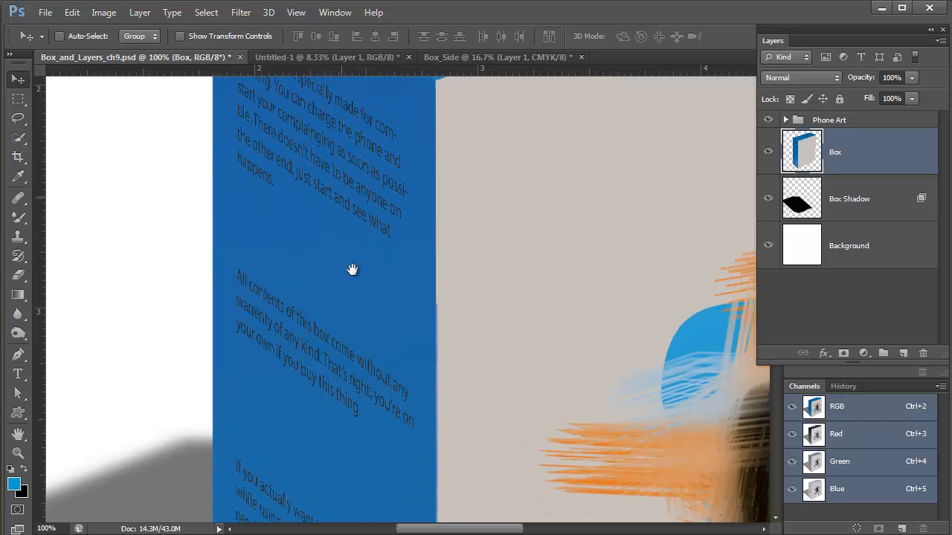
left_click_drag(353, 270, 346, 174)
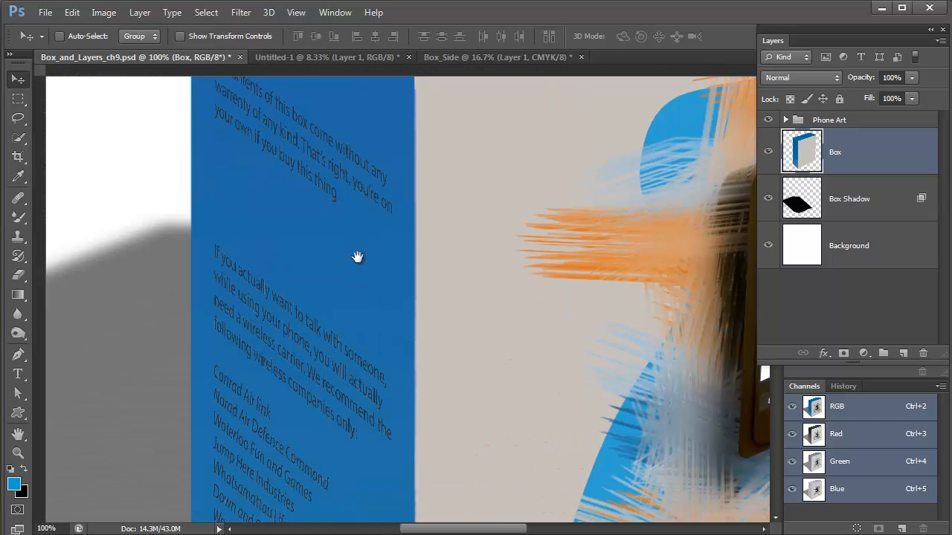
left_click_drag(357, 257, 351, 164)
left_click_drag(343, 201, 340, 166)
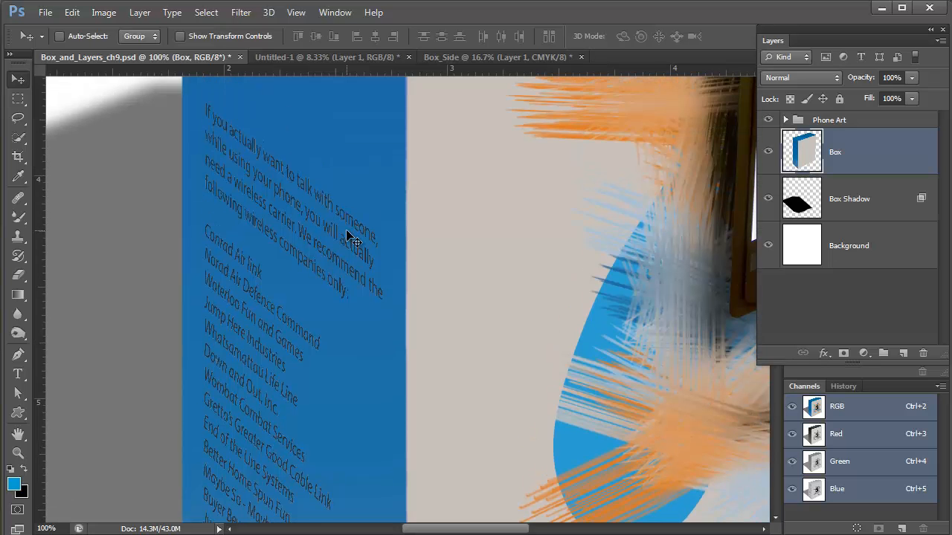
key("ctrl+minus")
key("ctrl+minus")
key("ctrl+minus")
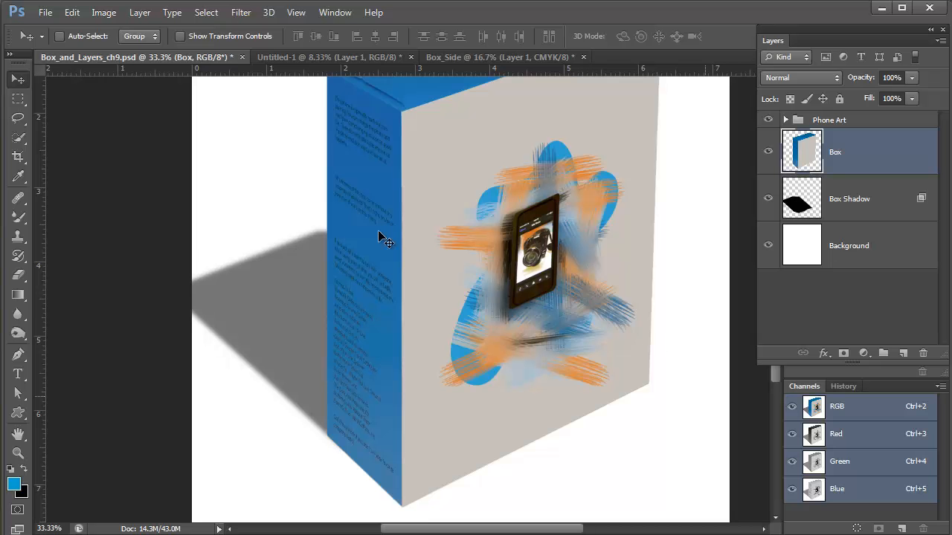
left_click_drag(377, 240, 311, 266)
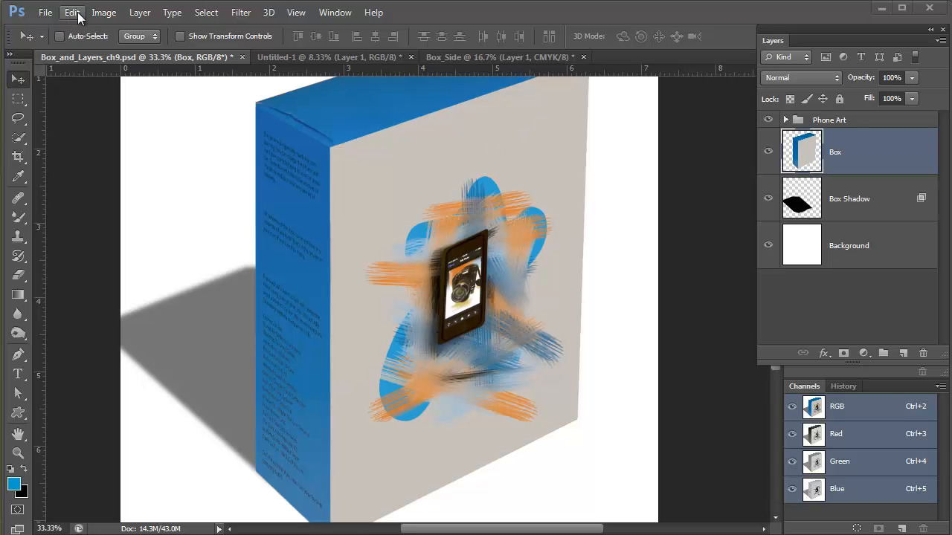
Import page 1 of Cryion.ai at 300 pixels/inch and copy its entire artwork for use in Box_and_Layers_ch9.psd.
left_click(45, 13)
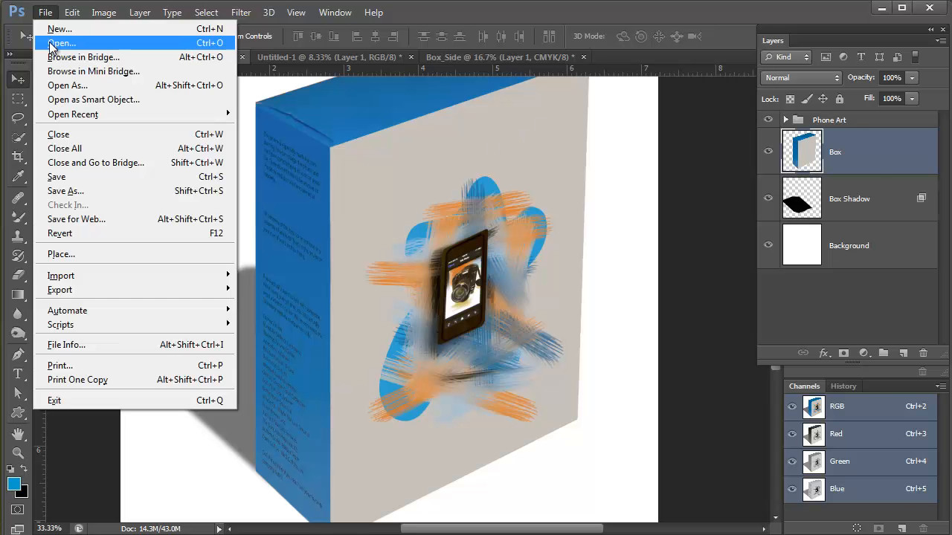
left_click(52, 47)
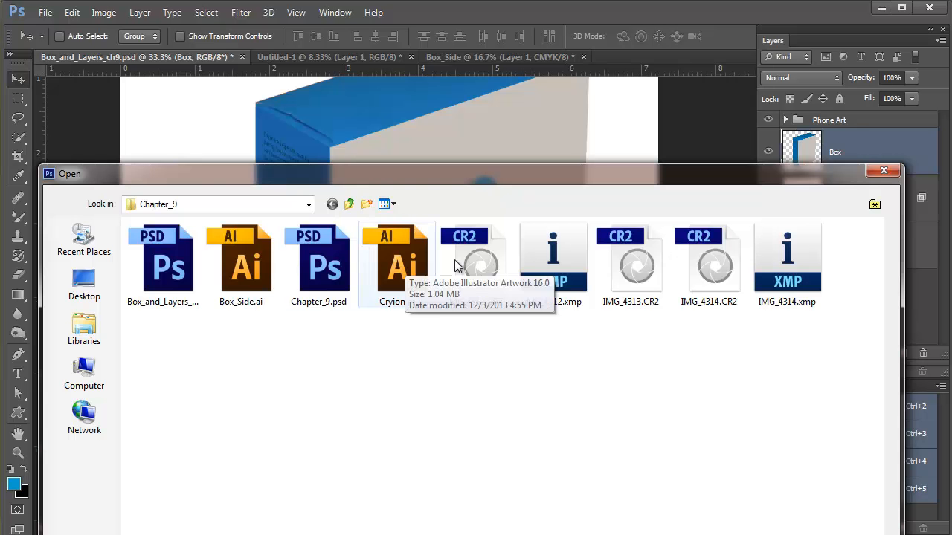
double_click(406, 252)
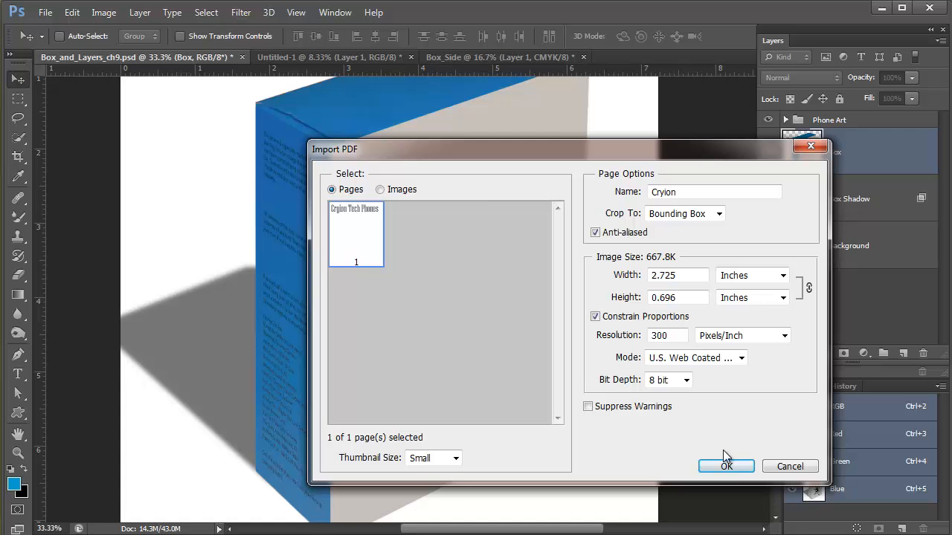
left_click(725, 467)
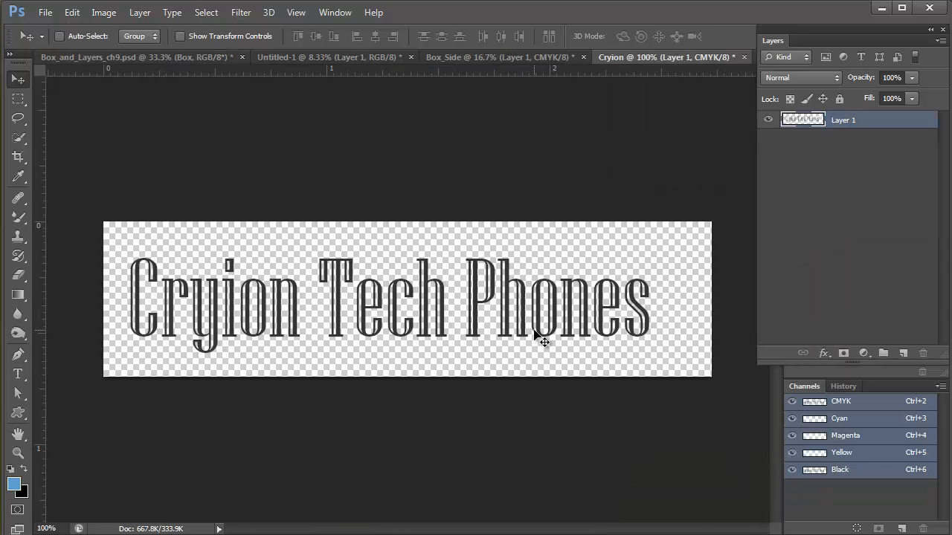
key("ctrl+a")
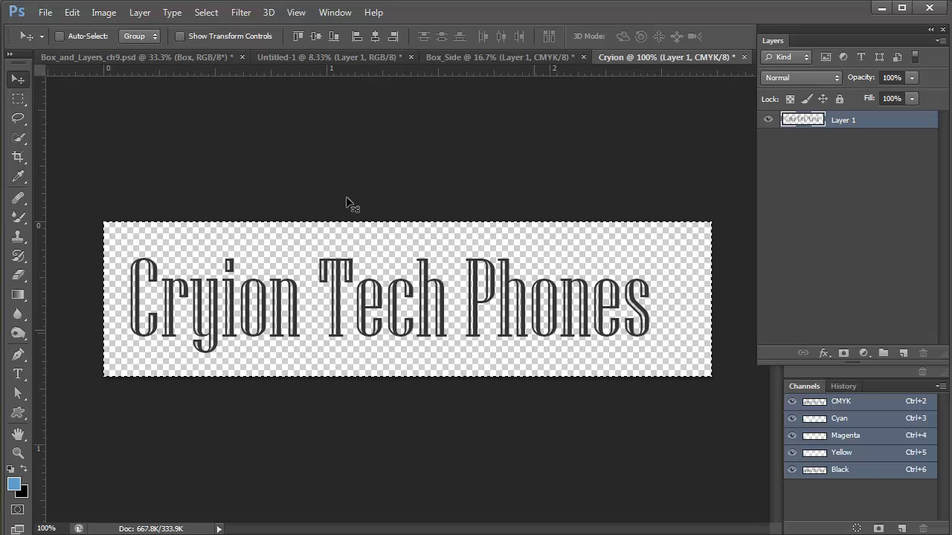
left_click(123, 59)
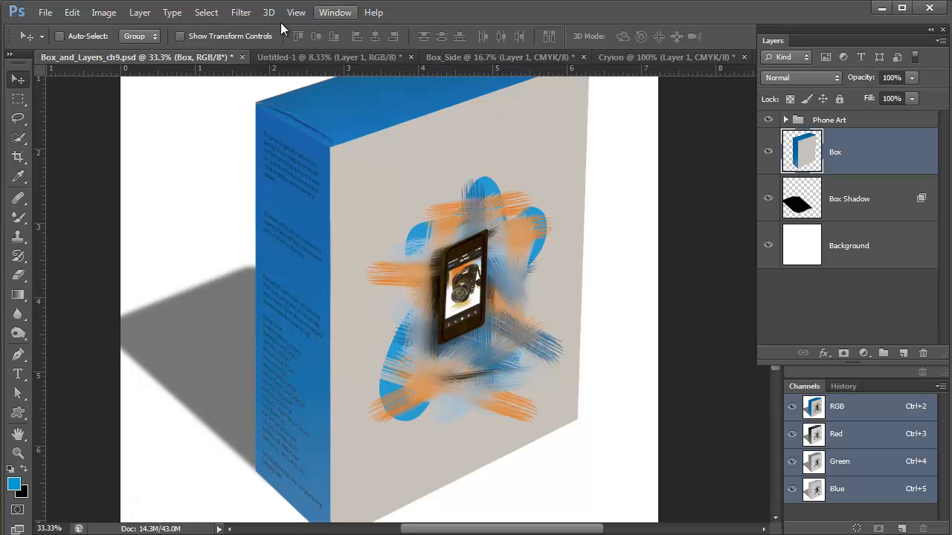
In the Vanishing Point filter, replace the side plane with a new plane covering the box's grey front face.
left_click(244, 15)
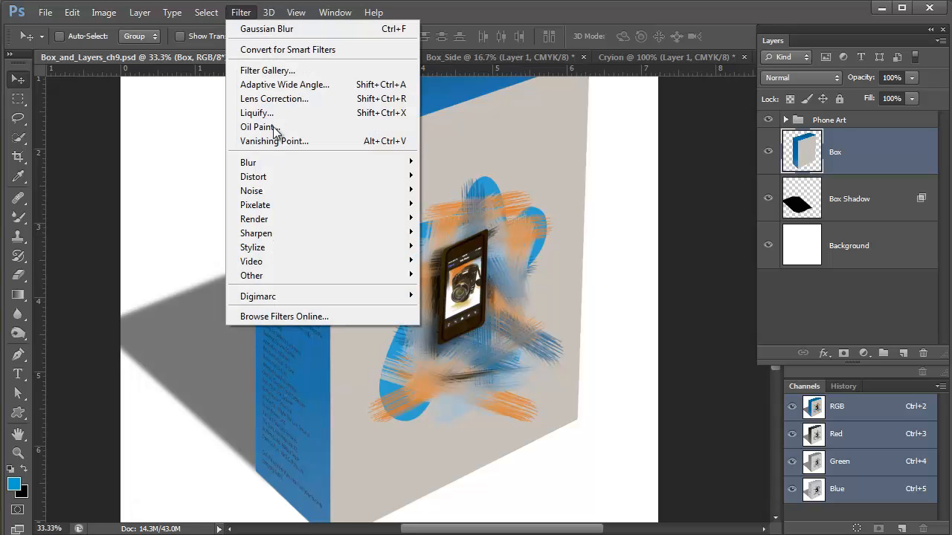
left_click(276, 144)
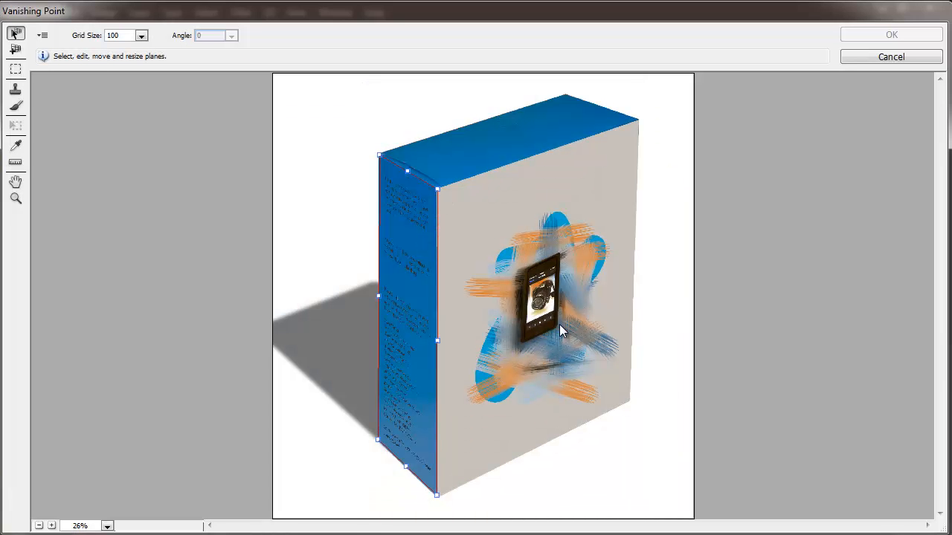
key("BackSpace")
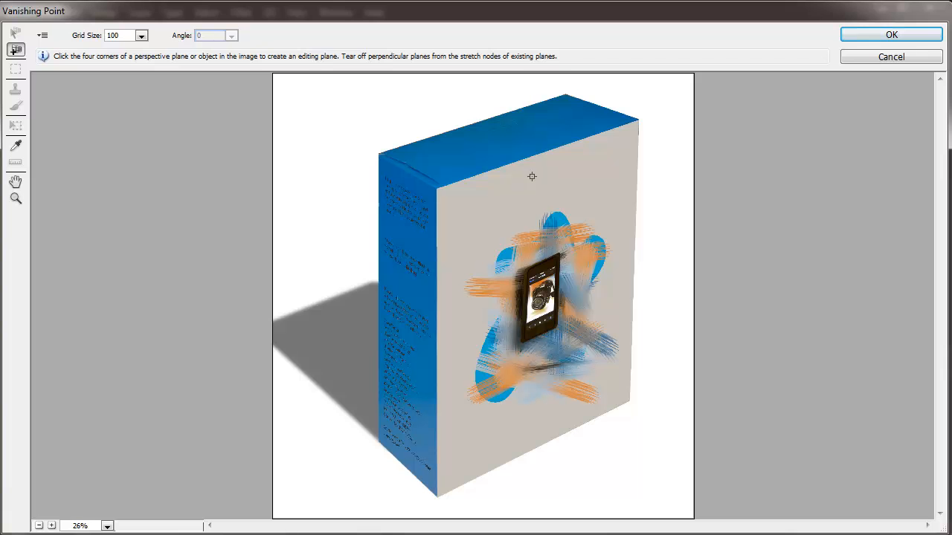
left_click(436, 190)
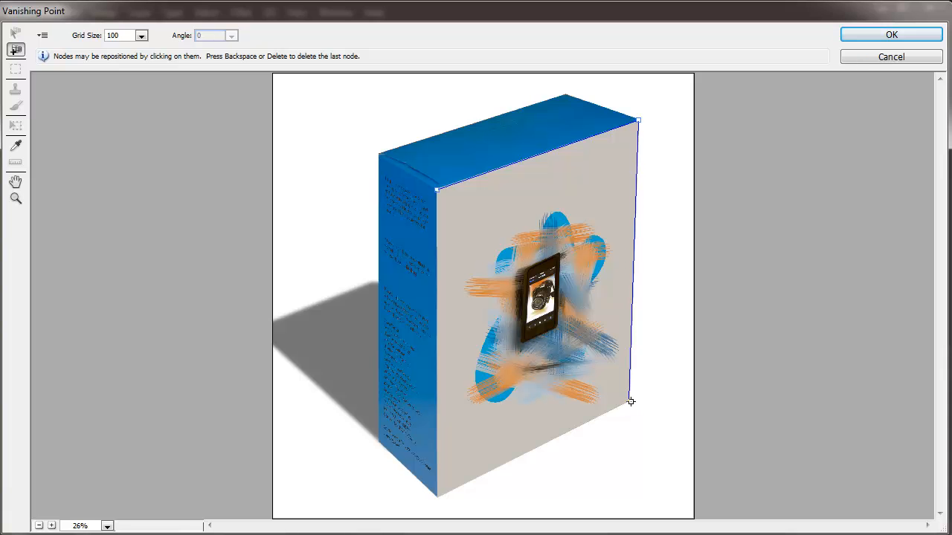
left_click(629, 402)
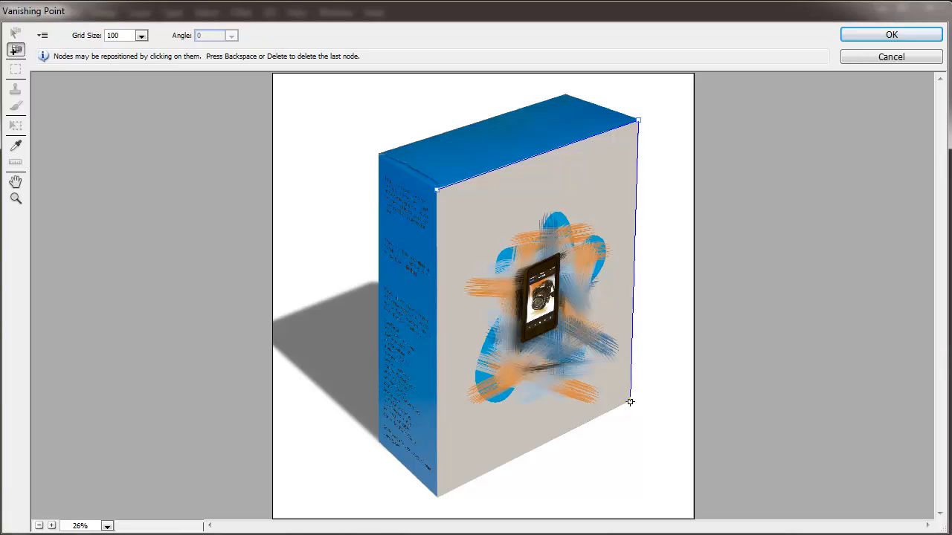
left_click(436, 498)
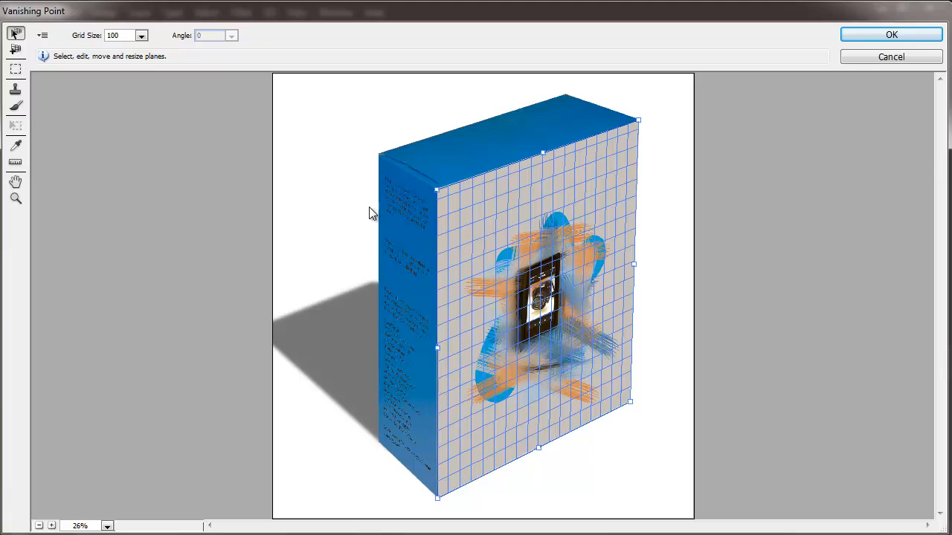
Try placing the Cryion Tech Phones title above the phone art on the front plane, stretched slightly taller, and undo the applied filter.
key("alt")
key("ctrl+v")
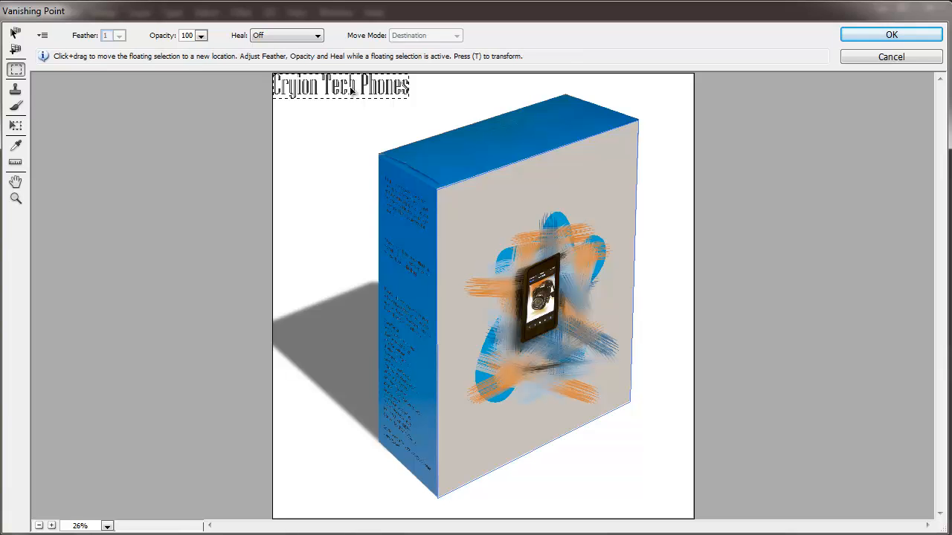
left_click_drag(351, 90, 542, 215)
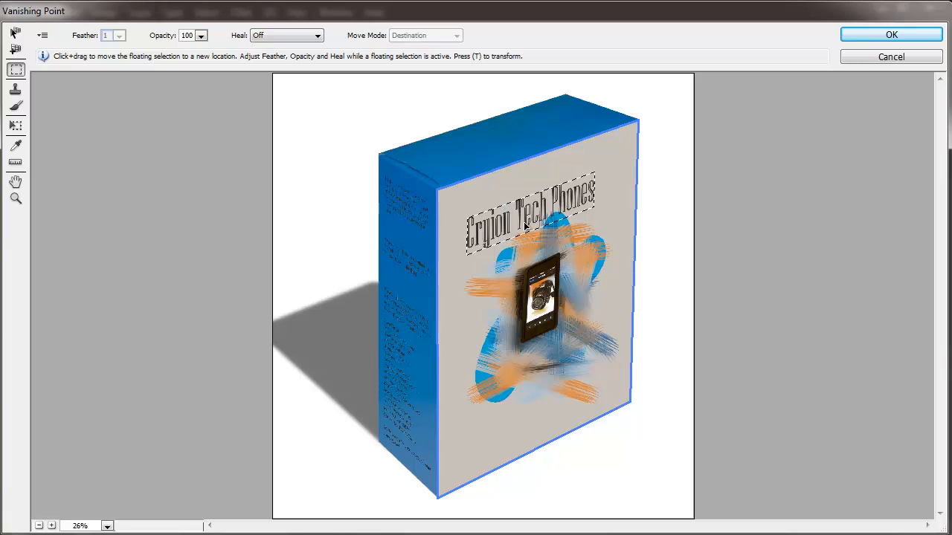
left_click_drag(519, 234, 542, 222)
left_click(20, 127)
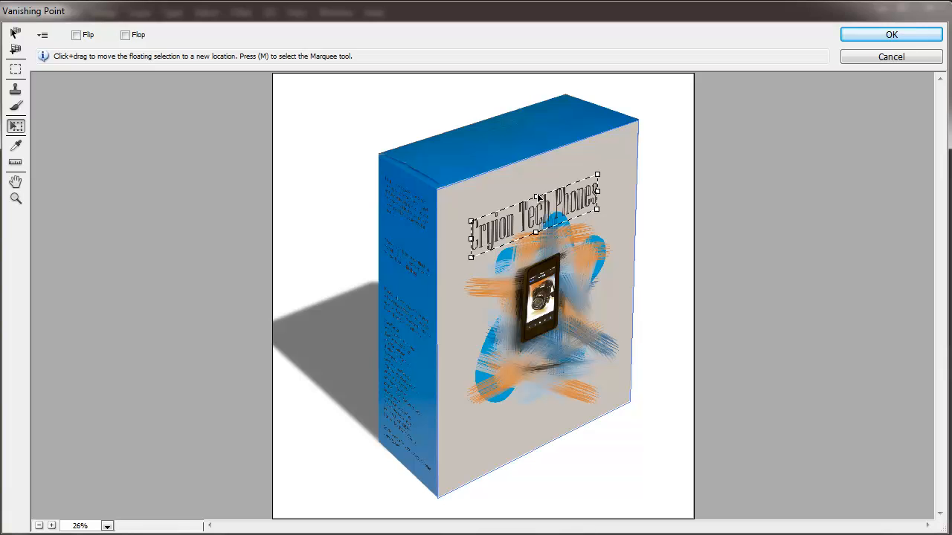
left_click_drag(536, 193, 535, 176)
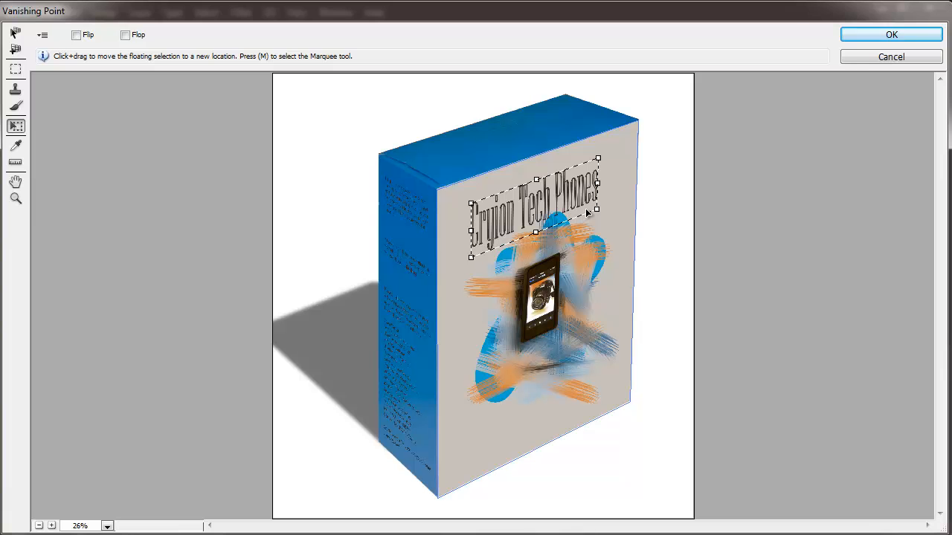
left_click(890, 35)
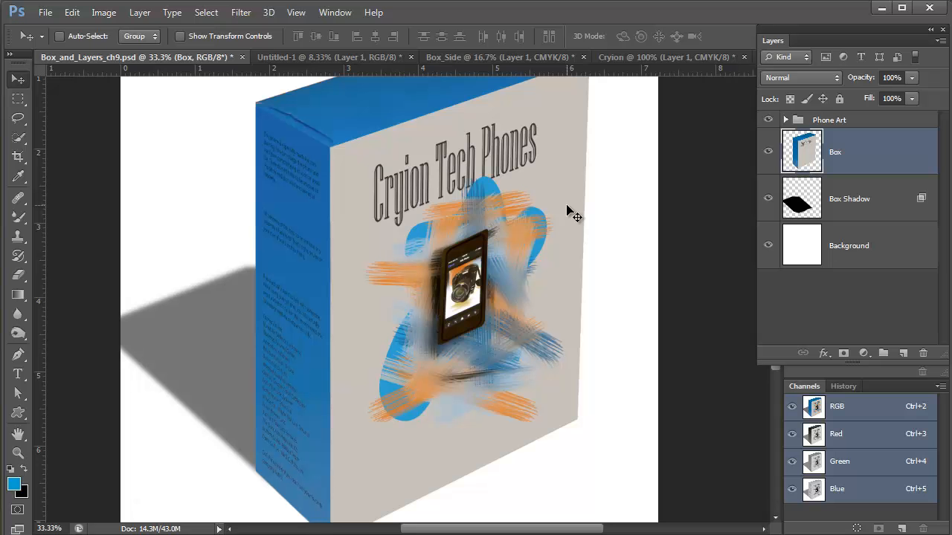
key("ctrl+z")
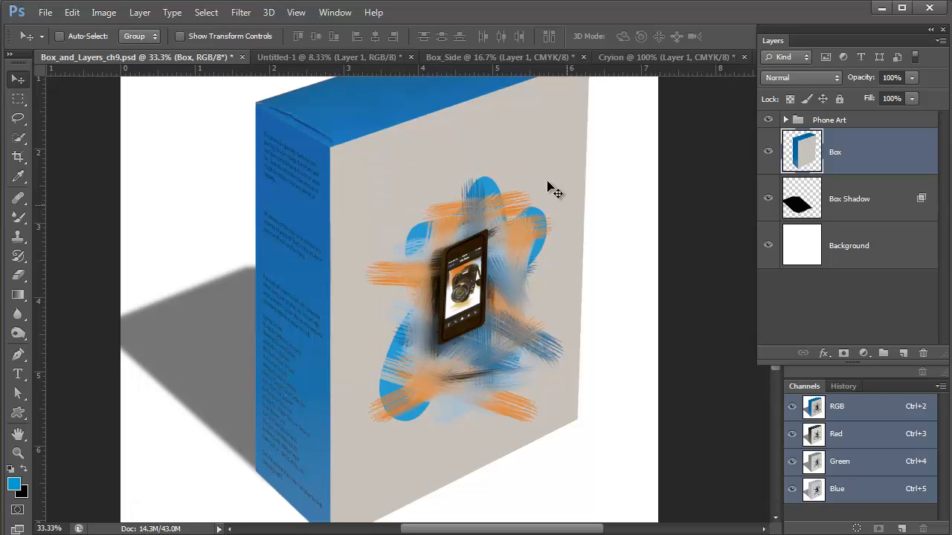
Reopen Vanishing Point on the Box layer and replace the side plane with one matching the front face's four corners.
left_click(242, 12)
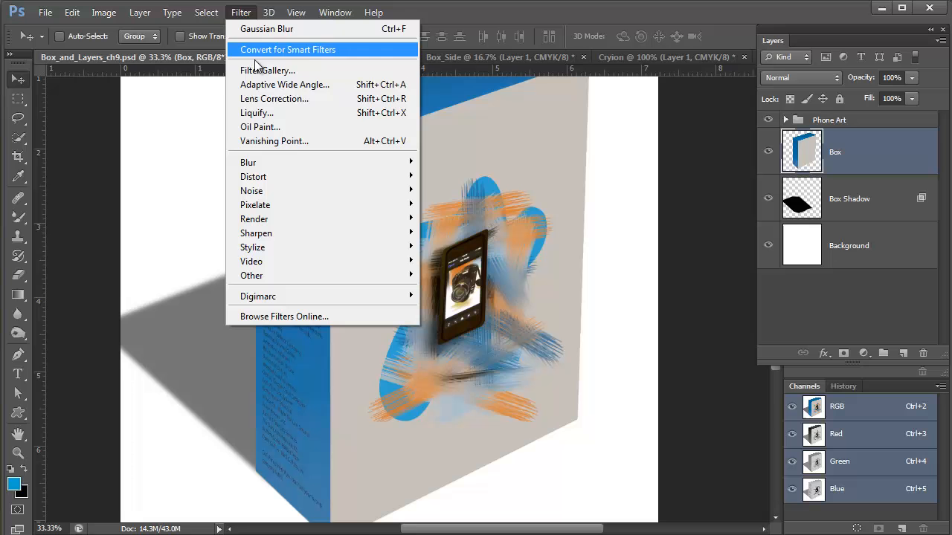
left_click(288, 147)
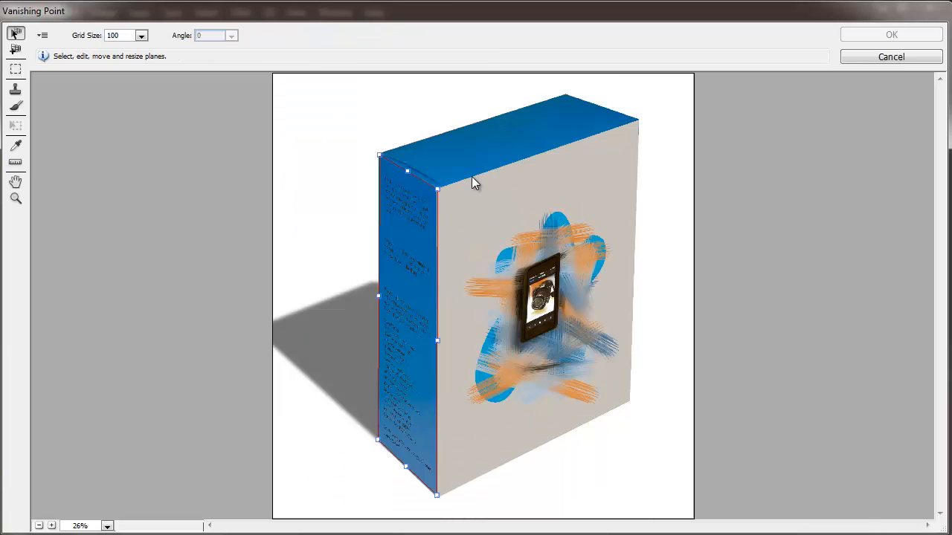
key("BackSpace")
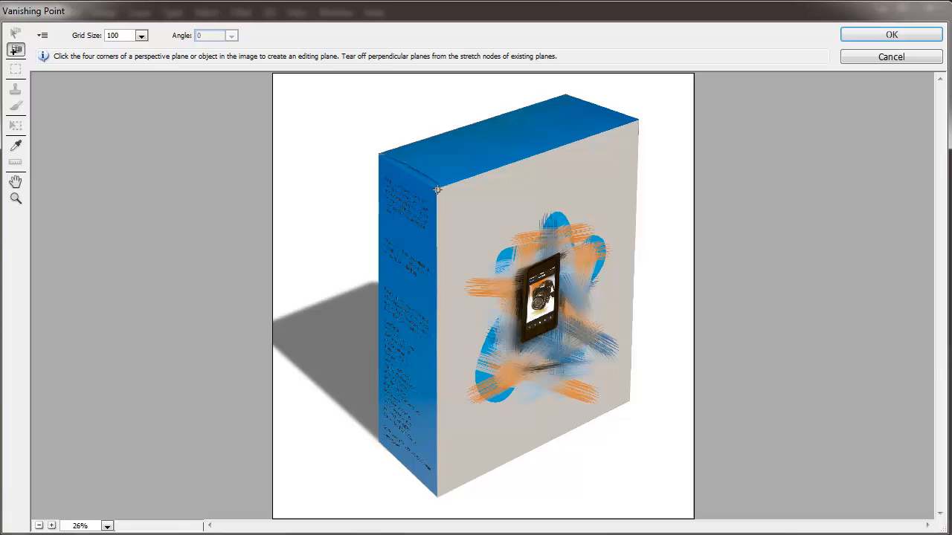
left_click(437, 190)
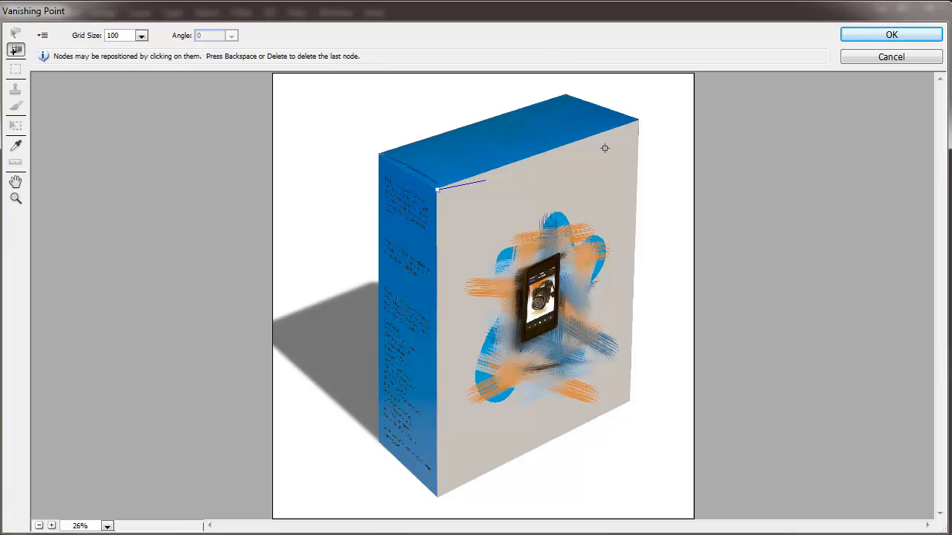
left_click(638, 119)
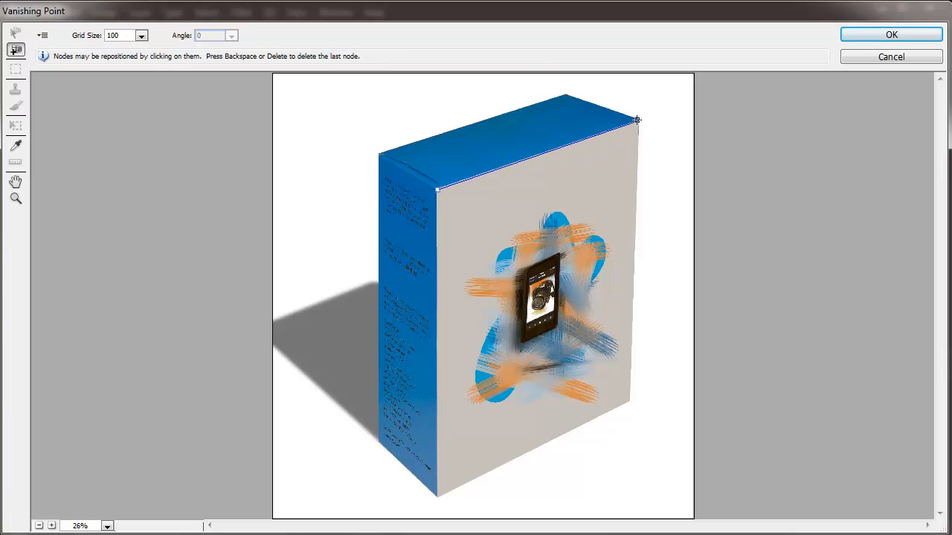
left_click(630, 402)
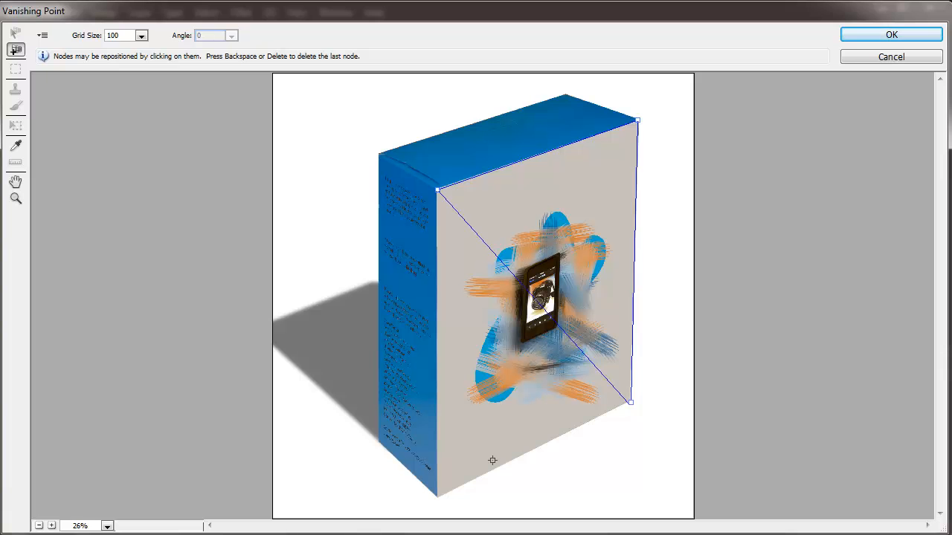
left_click(437, 496)
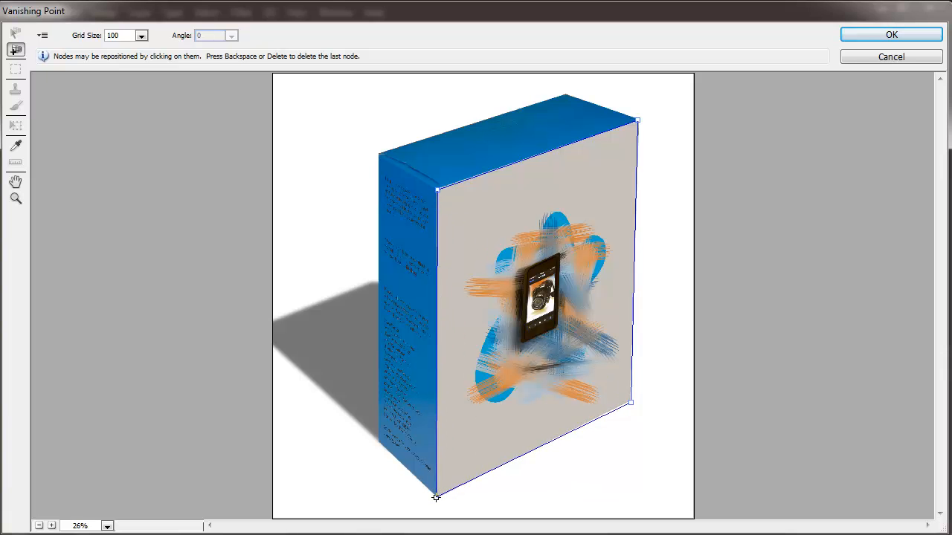
left_click(437, 495)
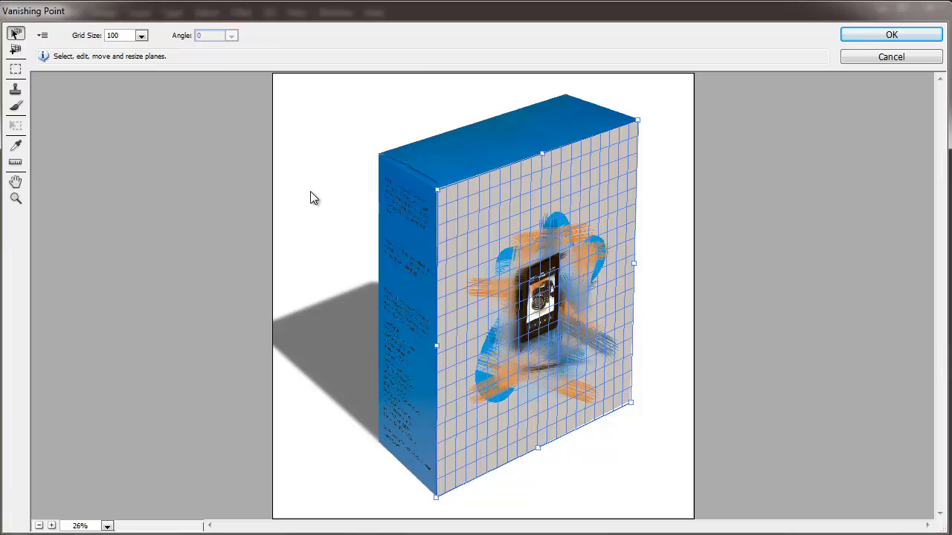
Paste the Cryion Tech Phones title onto the front plane, stretch it much taller and slightly wider above the phone, and apply the filter.
key("alt")
key("ctrl+v")
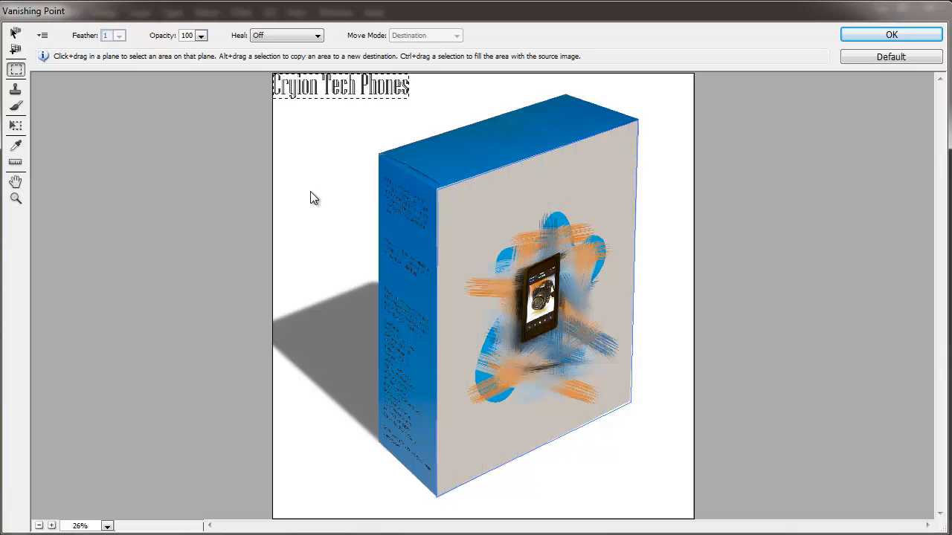
left_click_drag(350, 88, 531, 203)
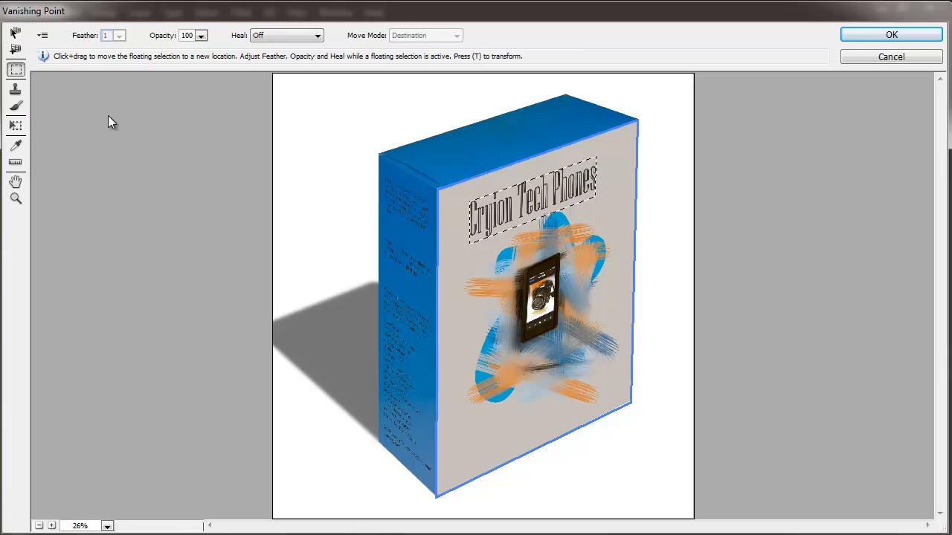
left_click(16, 128)
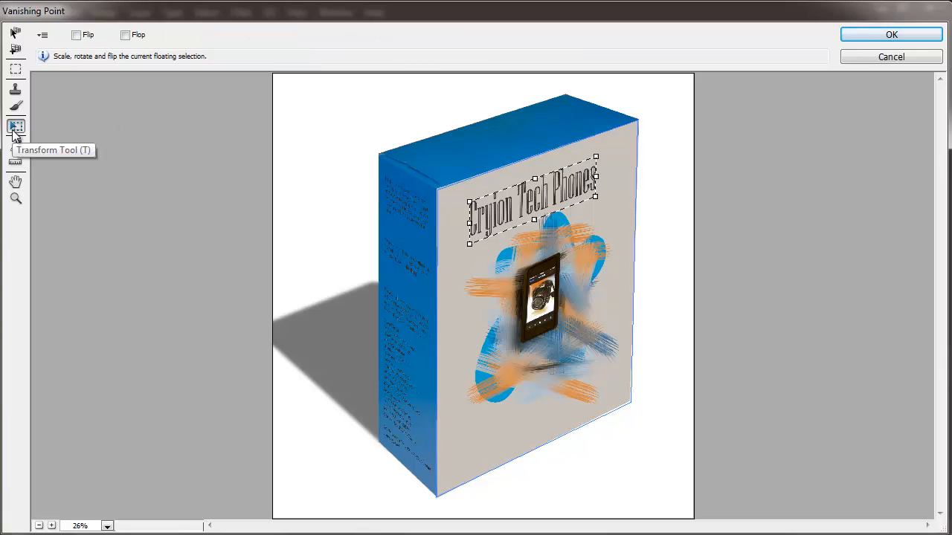
left_click_drag(535, 176, 535, 168)
left_click_drag(535, 231, 545, 257)
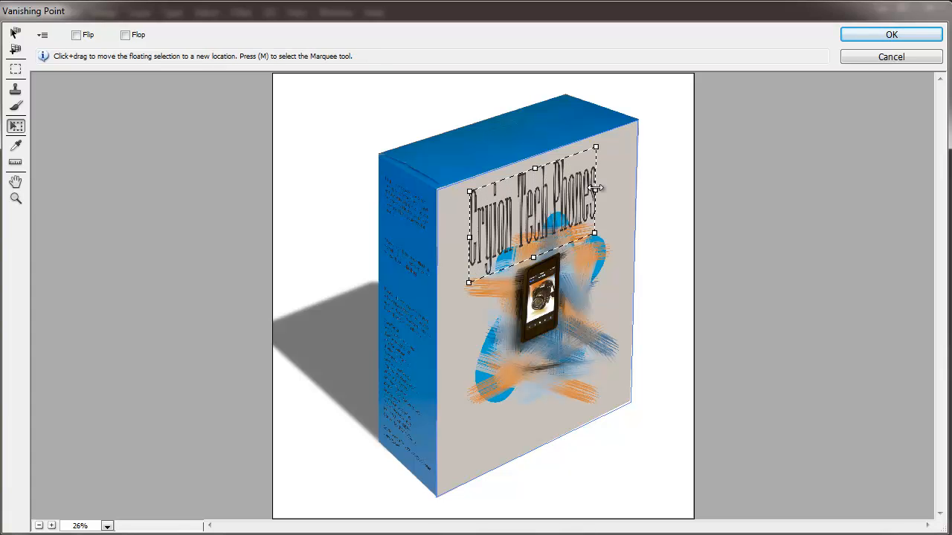
left_click_drag(595, 189, 605, 189)
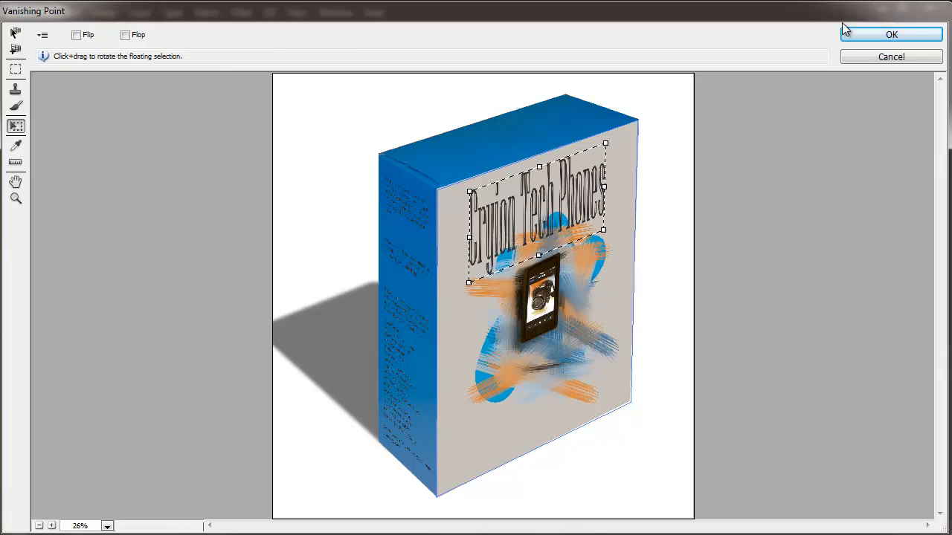
left_click(861, 36)
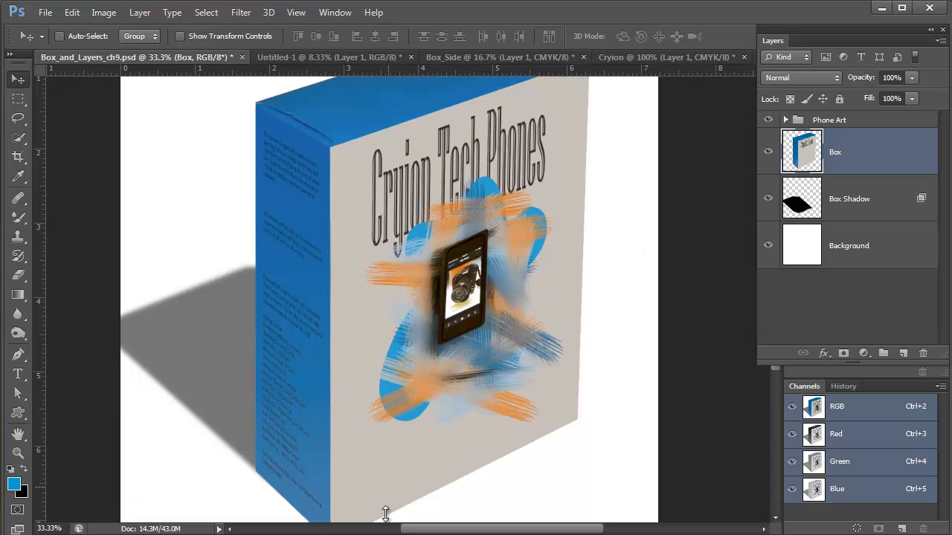
Add the text "You Must be Kiidding" in 12 pt Myriad Pro near the lower corner of the box's front face.
left_click_drag(380, 448, 368, 403)
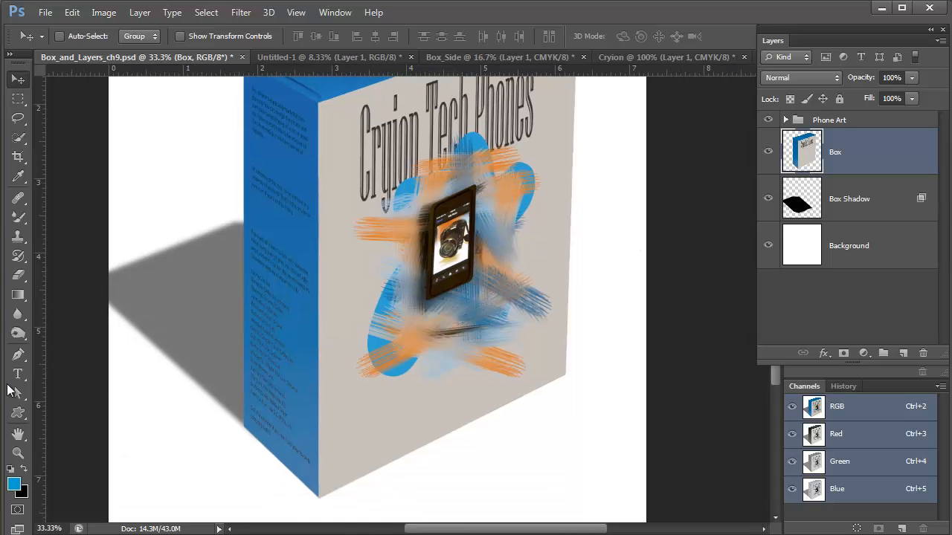
left_click(18, 374)
left_click(339, 450)
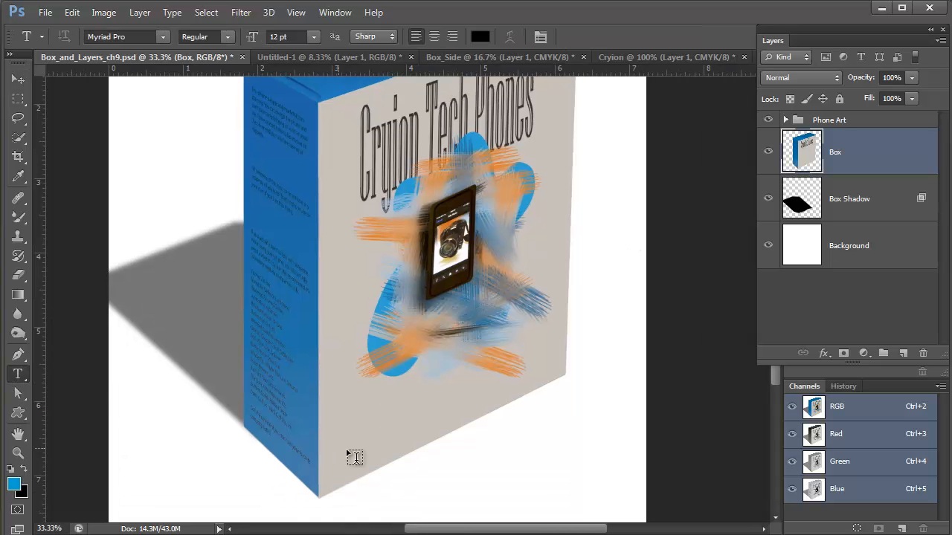
type("Y")
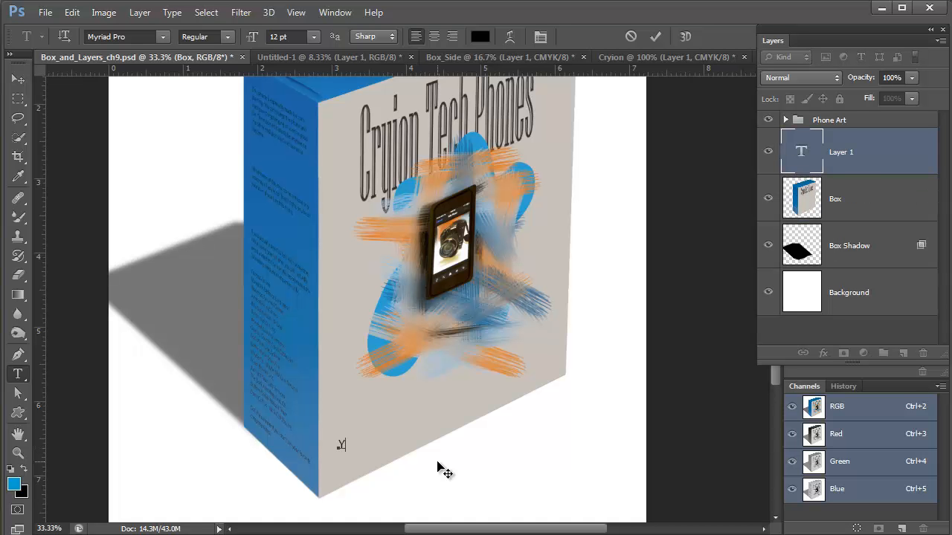
type("ou Must be Kiidding")
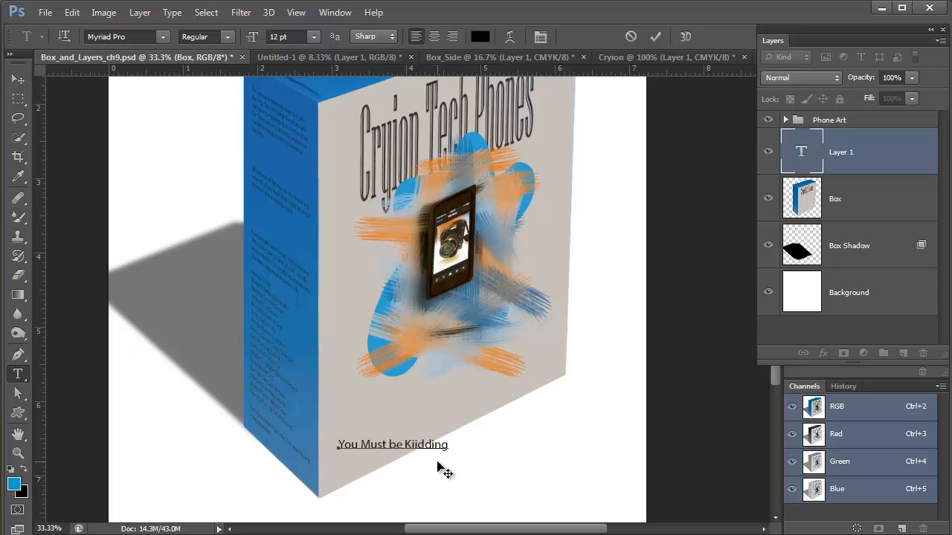
key("ctrl")
left_click(18, 79)
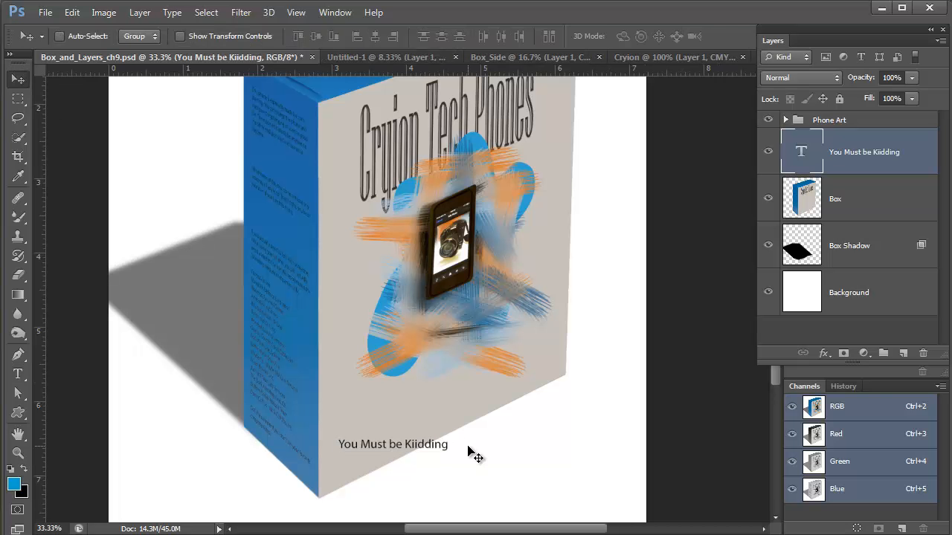
Transform the text to follow the front face's lower edge, with rotation -25.82°, horizontal skew -23.53° and height 112.98%.
key("ctrl+t")
left_click_drag(470, 441, 444, 412)
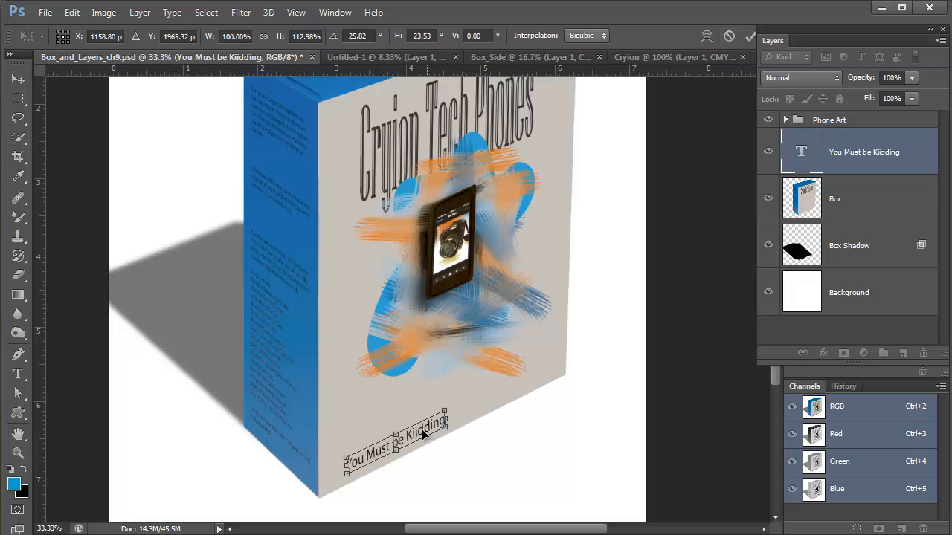
key("Return")
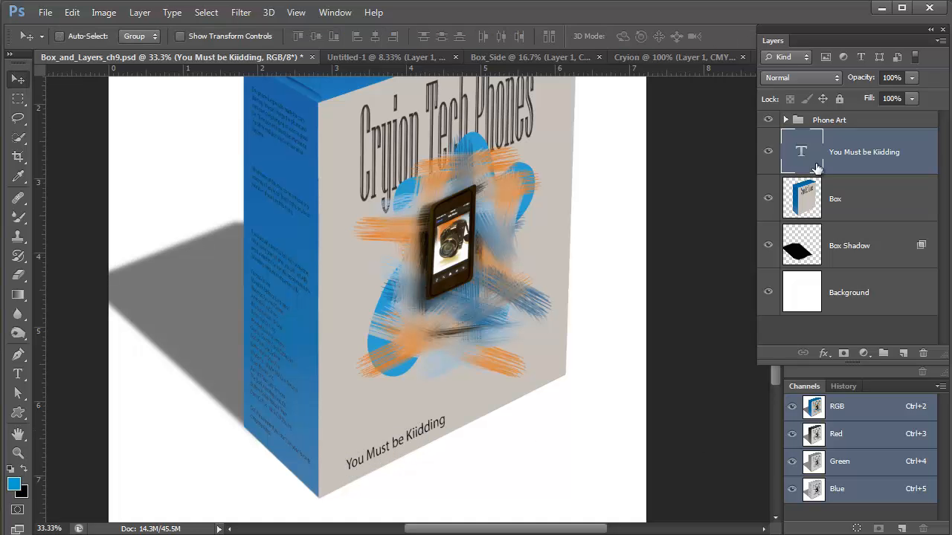
Correct the spelling of the front text to "You Must be Kidding".
key("t")
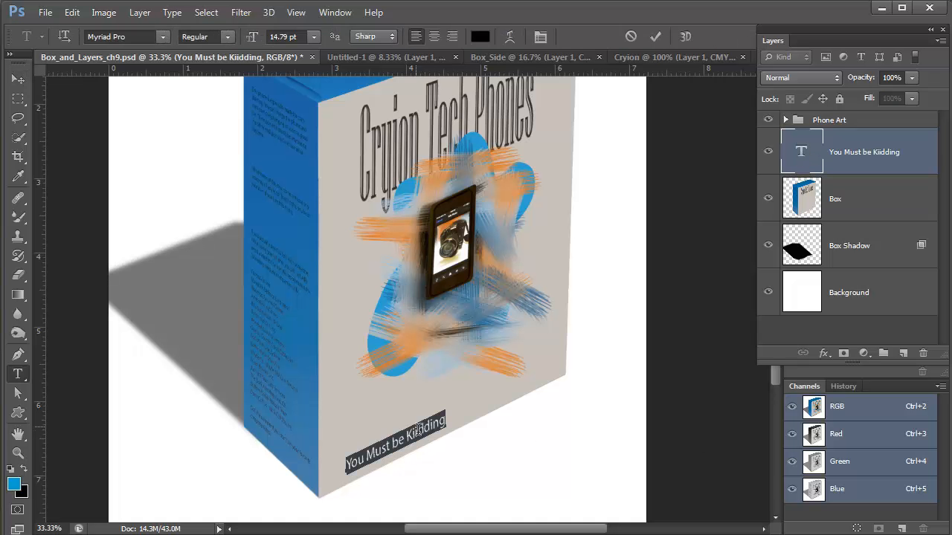
left_click(450, 439)
key("BackSpace")
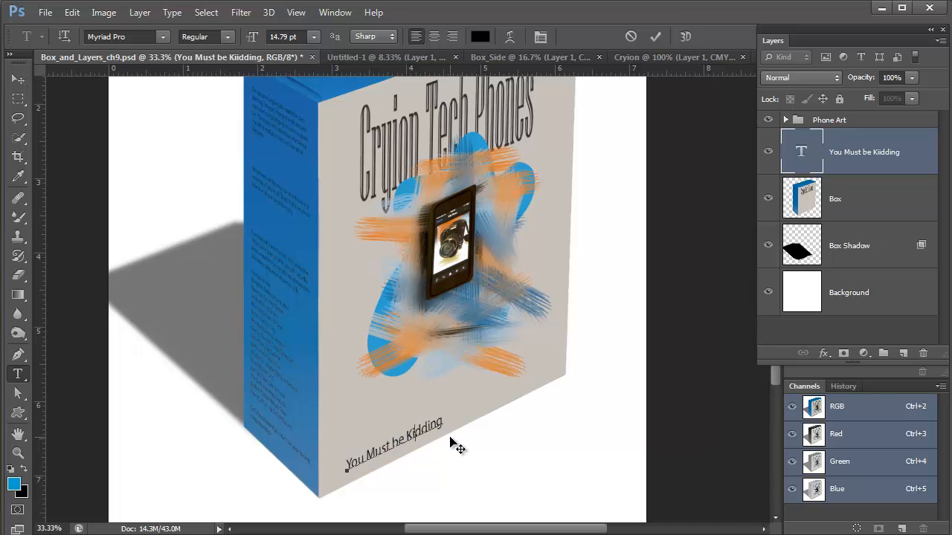
left_click(19, 80)
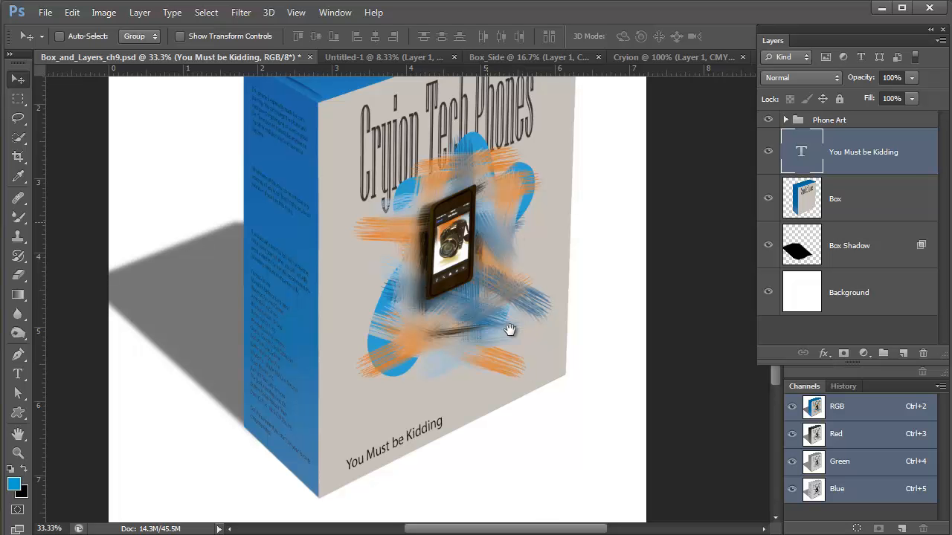
Examine the box composite as a whole and up close, checking the title, phone art and front text.
scroll(481, 162, "up", 3)
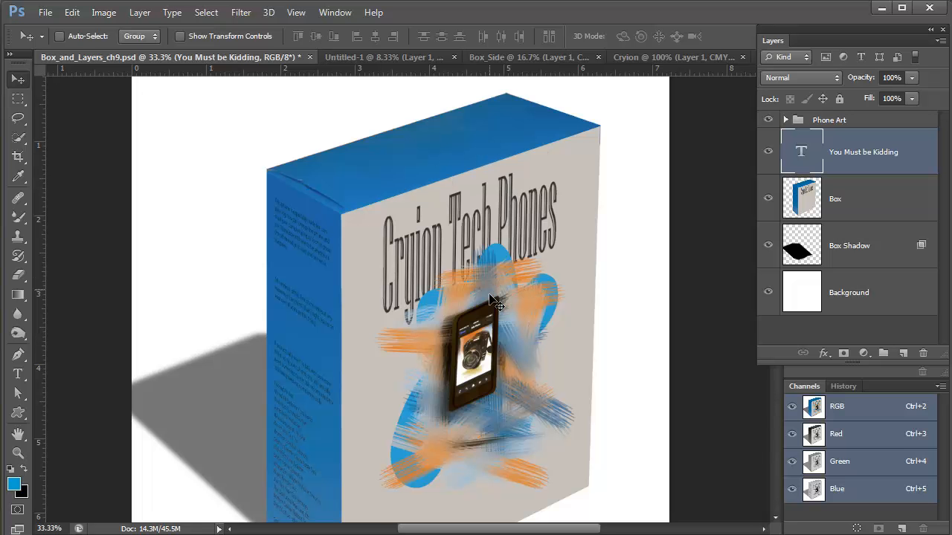
scroll(476, 240, "down", 2)
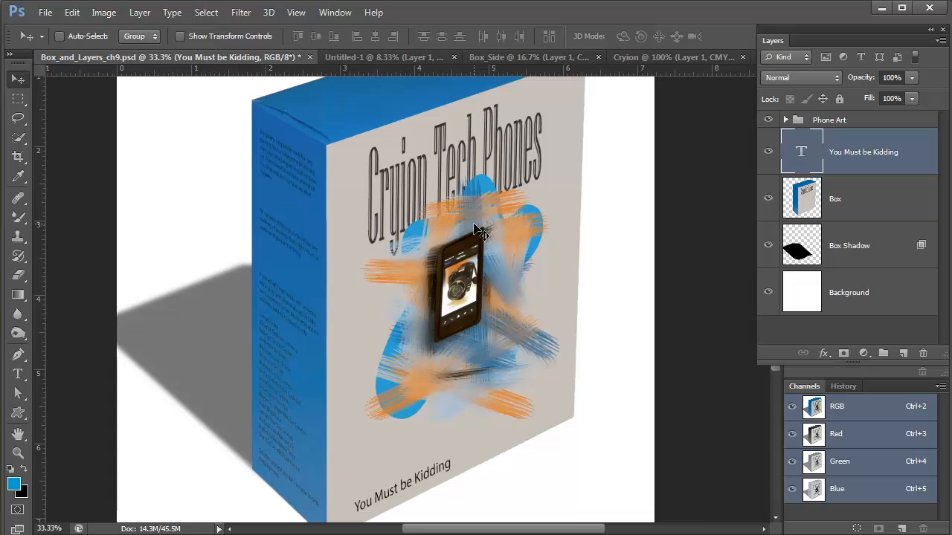
scroll(480, 233, "down", 1)
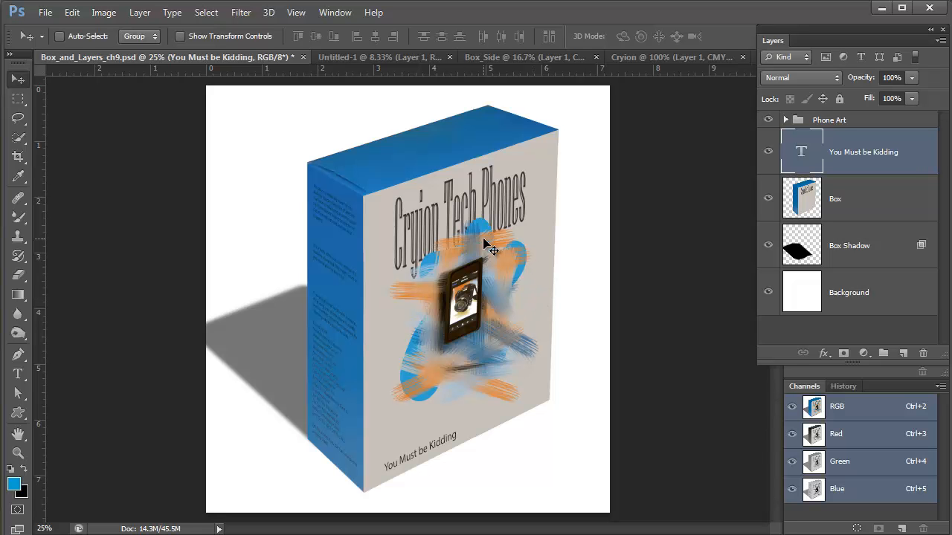
key("ctrl+plus")
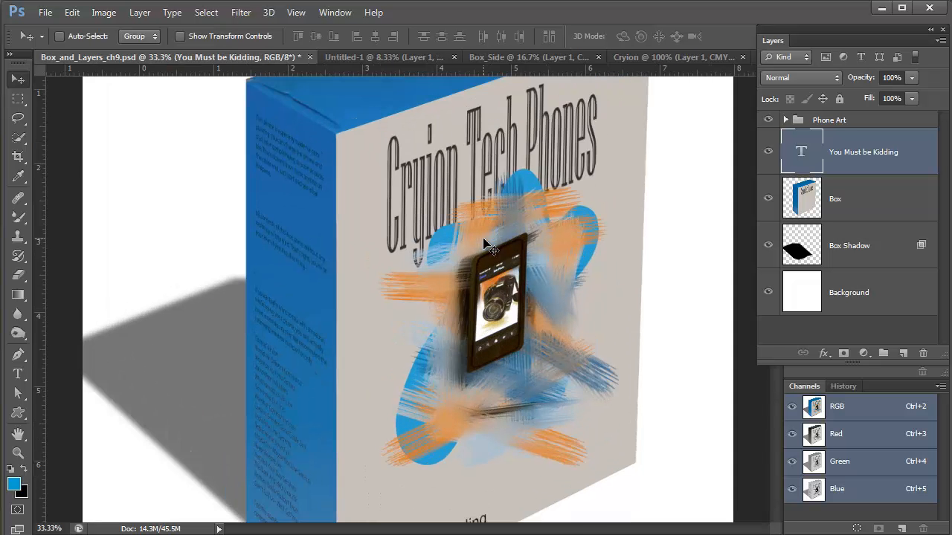
key("ctrl+plus")
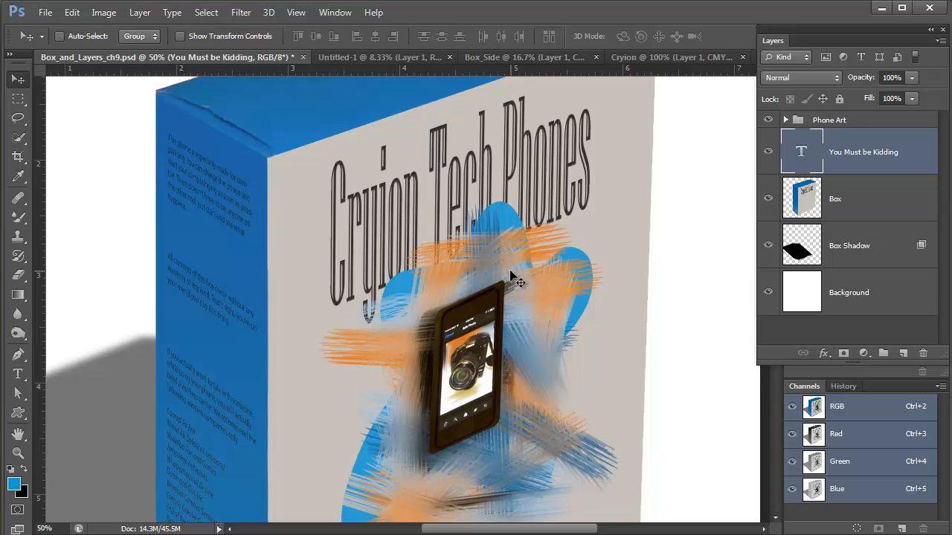
key("ctrl+minus")
key("ctrl+minus")
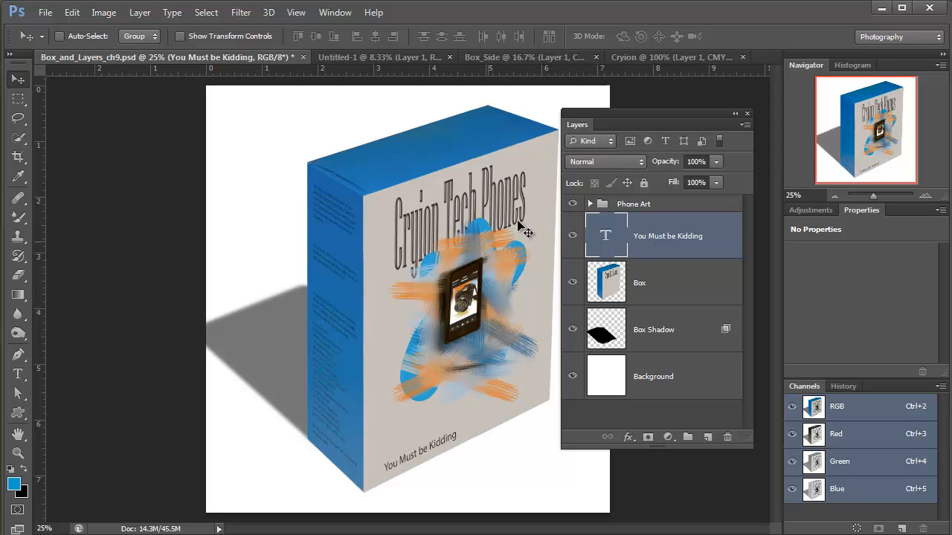
Add a Hue/Saturation adjustment layer above the text layer and shift its hue to +161, -90 and finally -169.
left_click(801, 211)
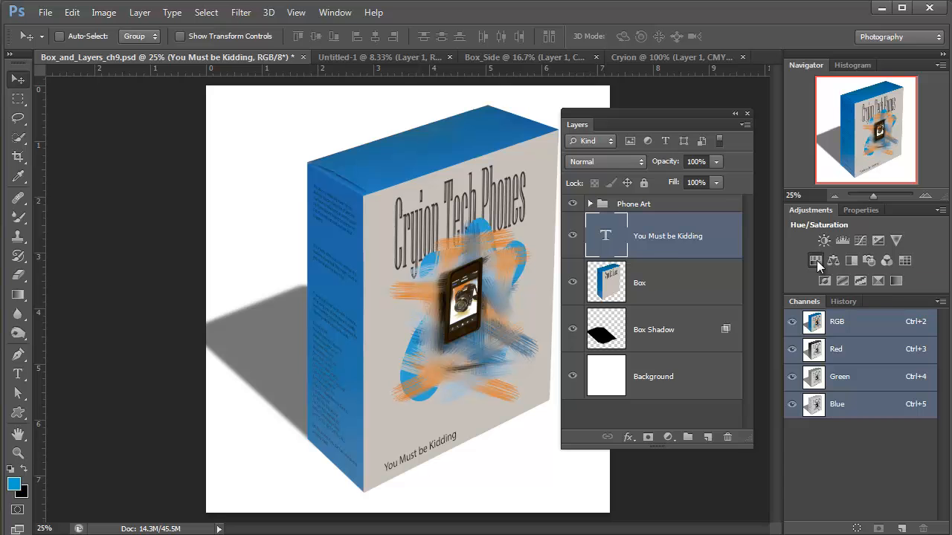
left_click(817, 260)
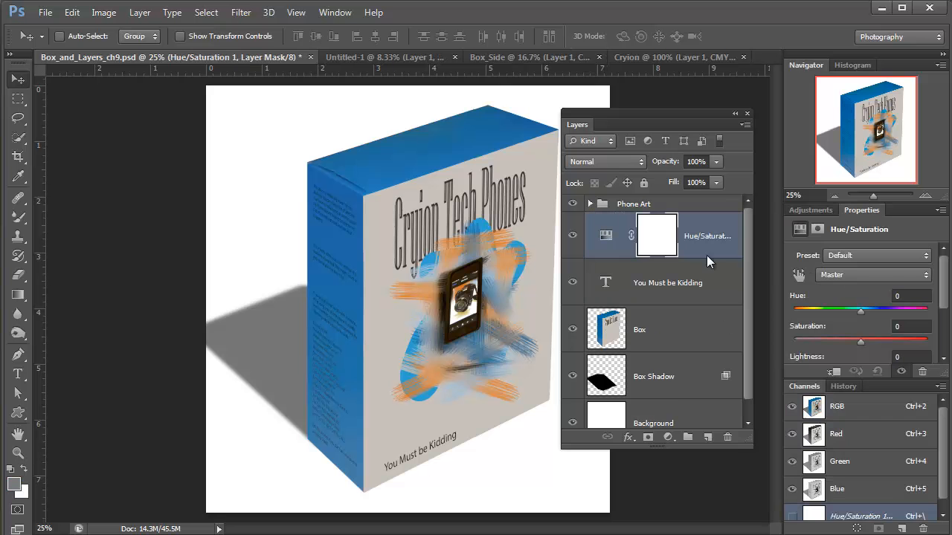
left_click(870, 311)
left_click_drag(871, 311, 925, 313)
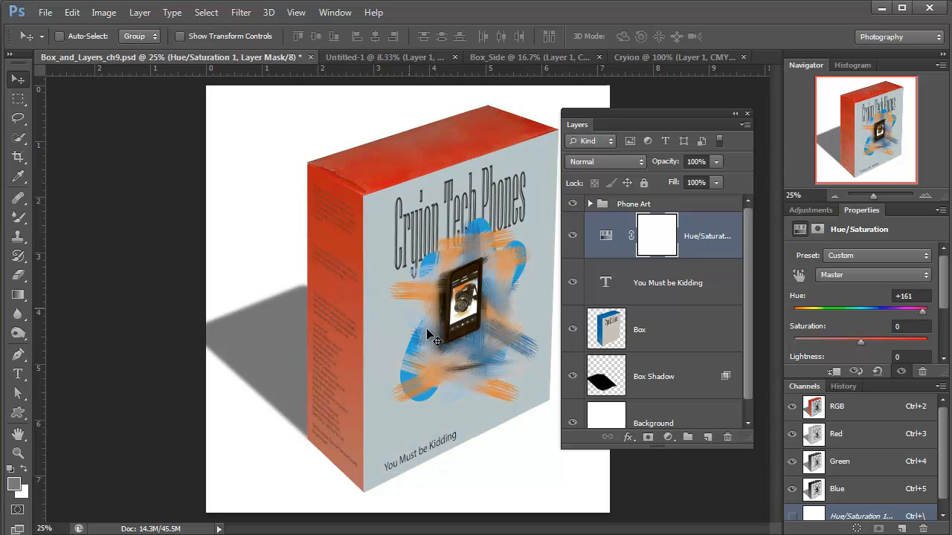
left_click_drag(922, 314, 819, 335)
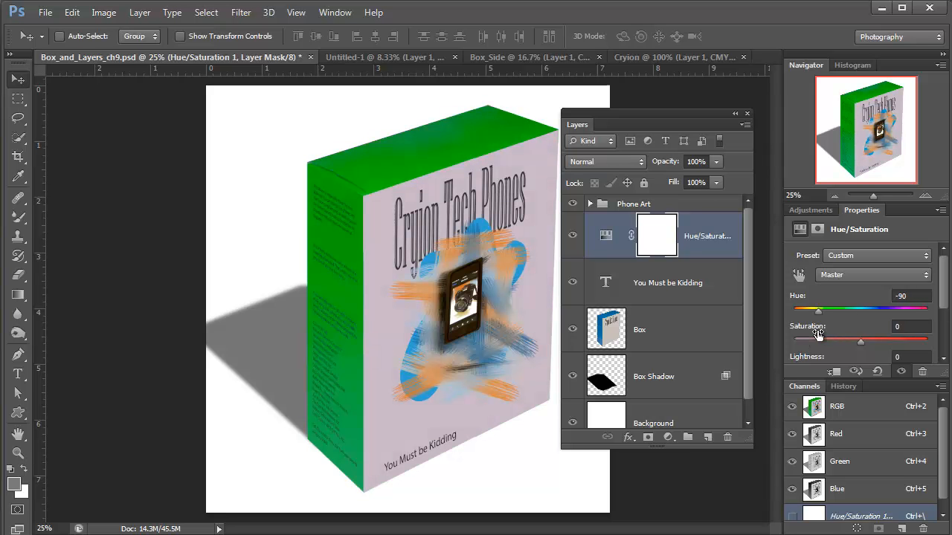
left_click_drag(818, 310, 796, 316)
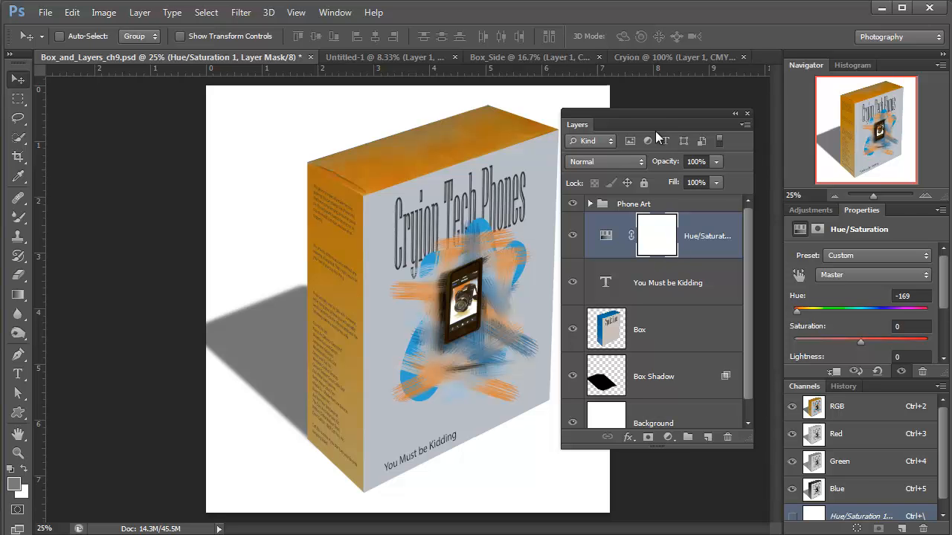
Hide and show the Hue/Saturation layer to compare the box colours, and select the Box layer.
left_click_drag(641, 119, 805, 120)
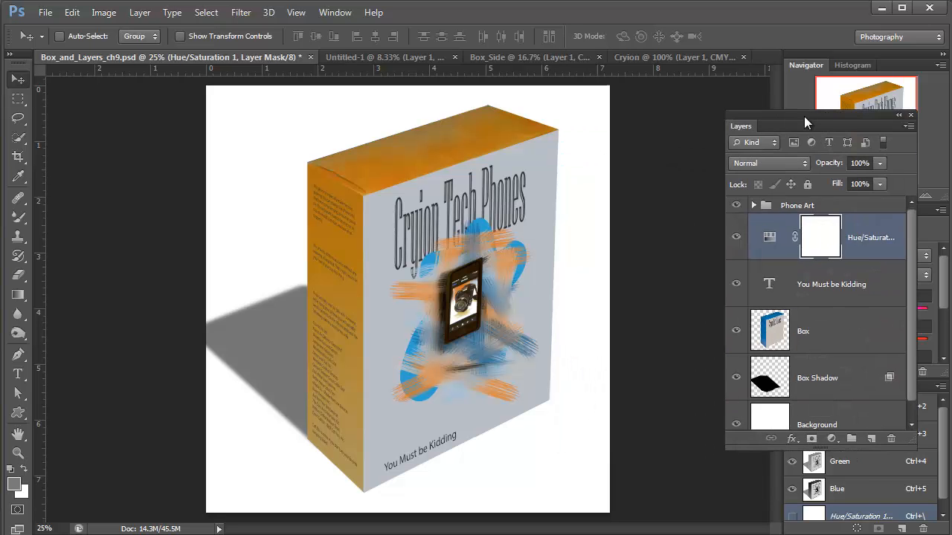
left_click(737, 237)
left_click(737, 238)
left_click_drag(816, 116, 723, 105)
left_click(722, 319)
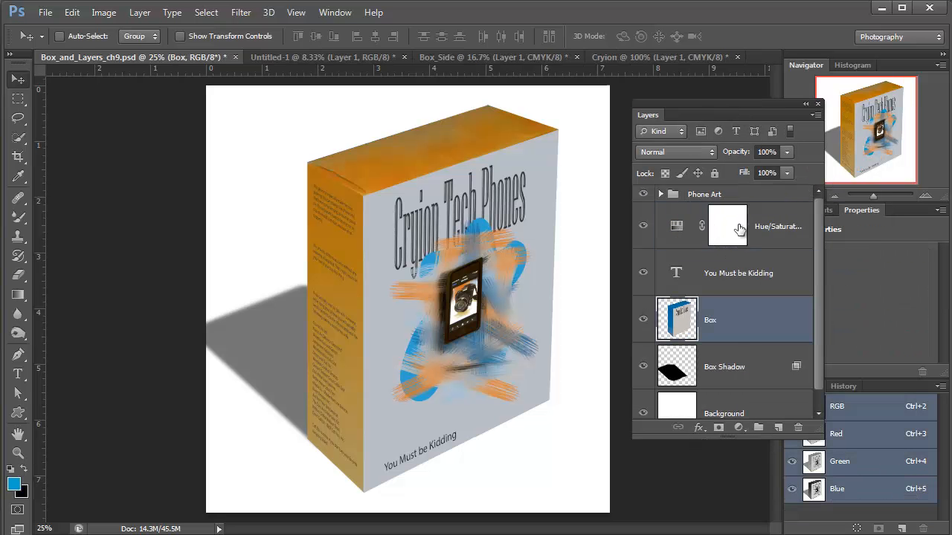
Reselect the Hue/Saturation adjustment and set hue -175 and saturation -16, with the layer list enlarged to show every layer.
left_click(740, 229)
left_click(677, 231)
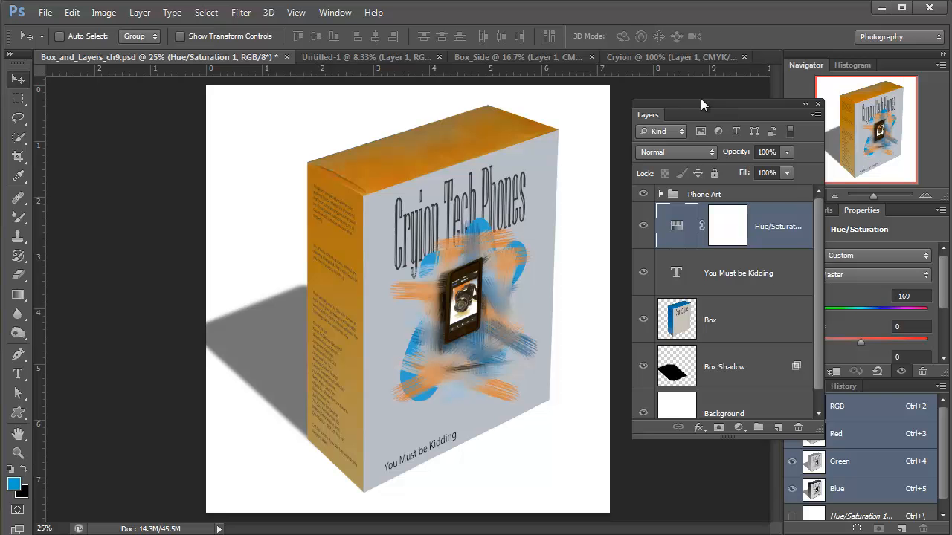
left_click_drag(700, 99, 668, 58)
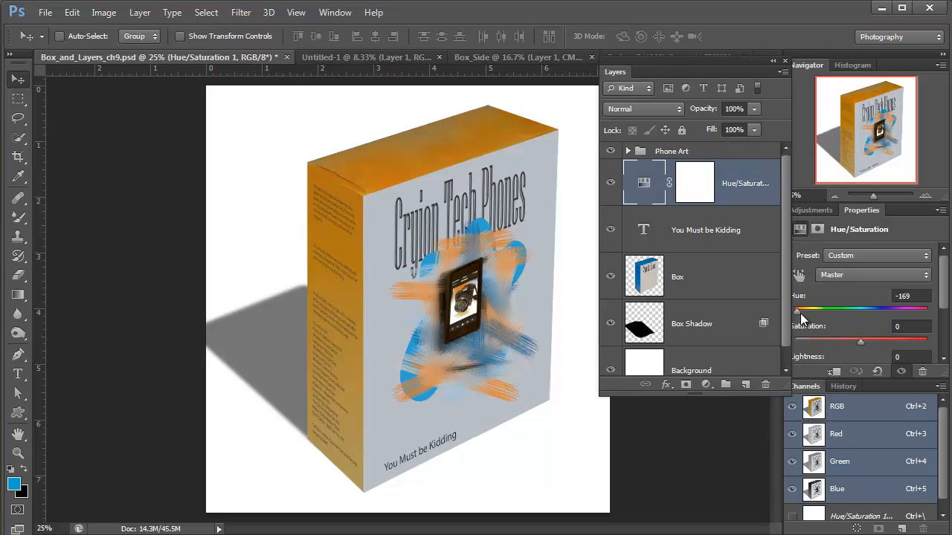
left_click_drag(799, 311, 818, 344)
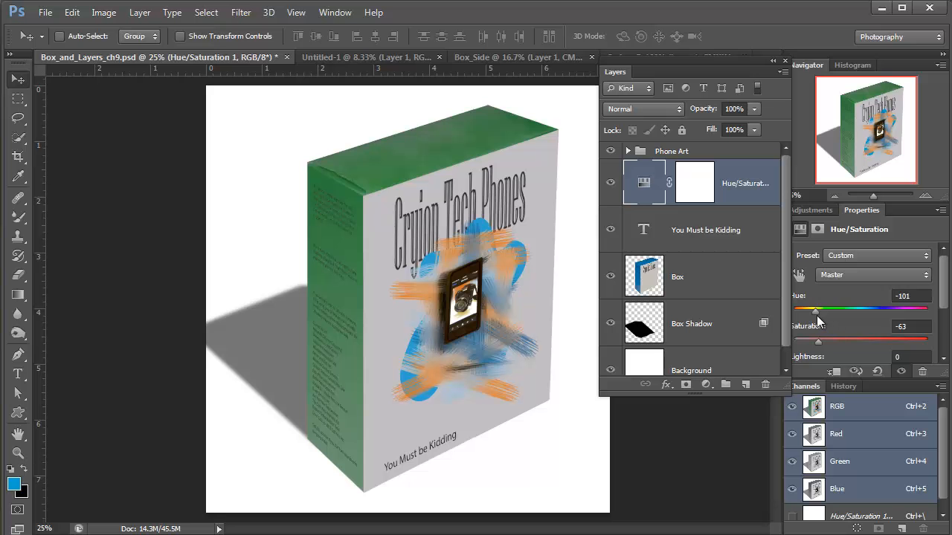
left_click_drag(814, 319, 925, 316)
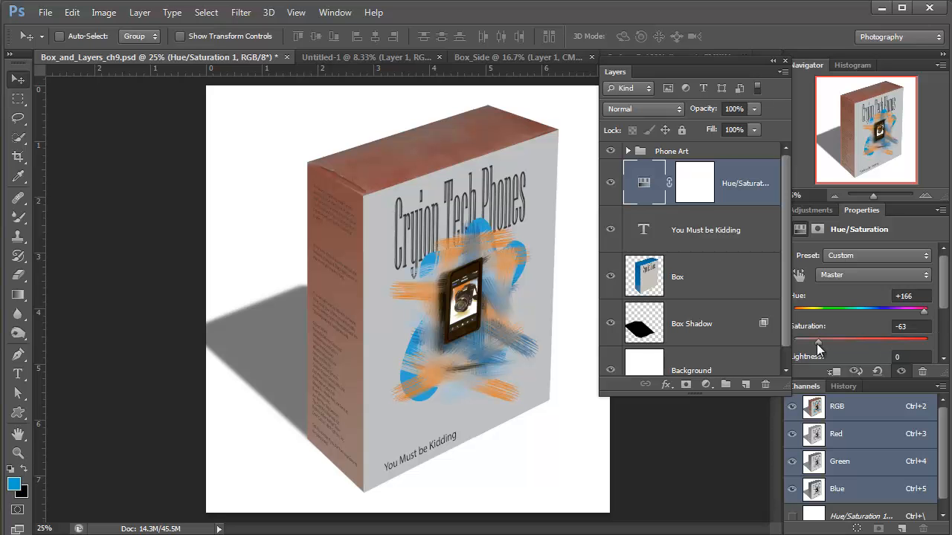
left_click_drag(816, 343, 850, 339)
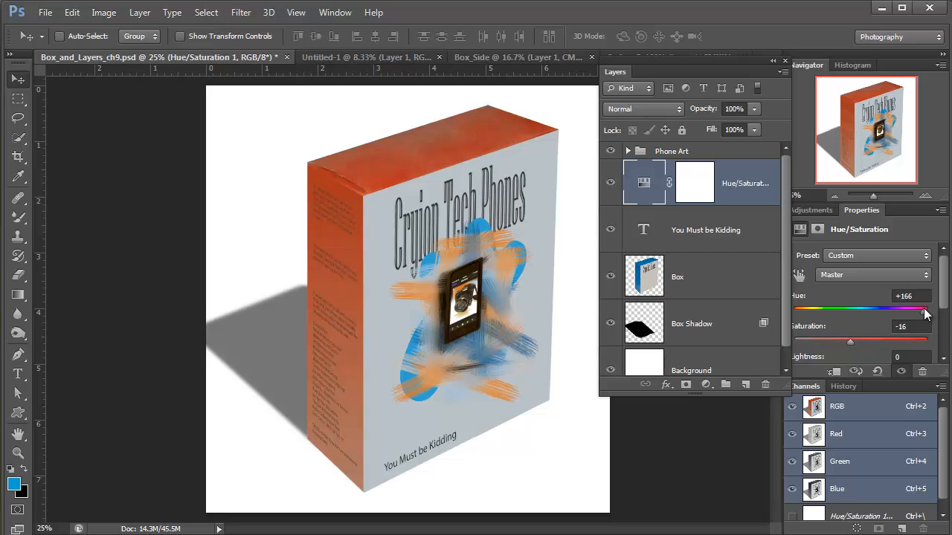
left_click_drag(925, 311, 795, 330)
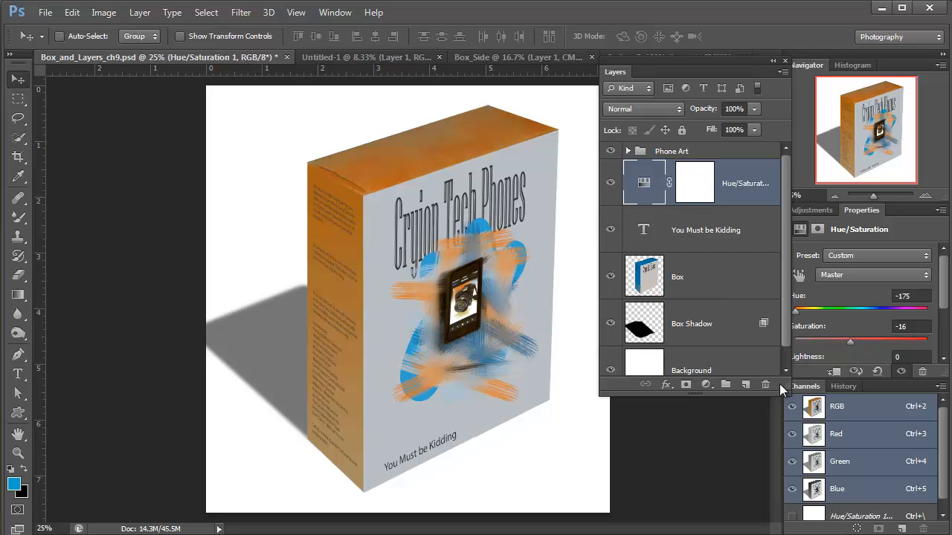
left_click_drag(779, 391, 799, 420)
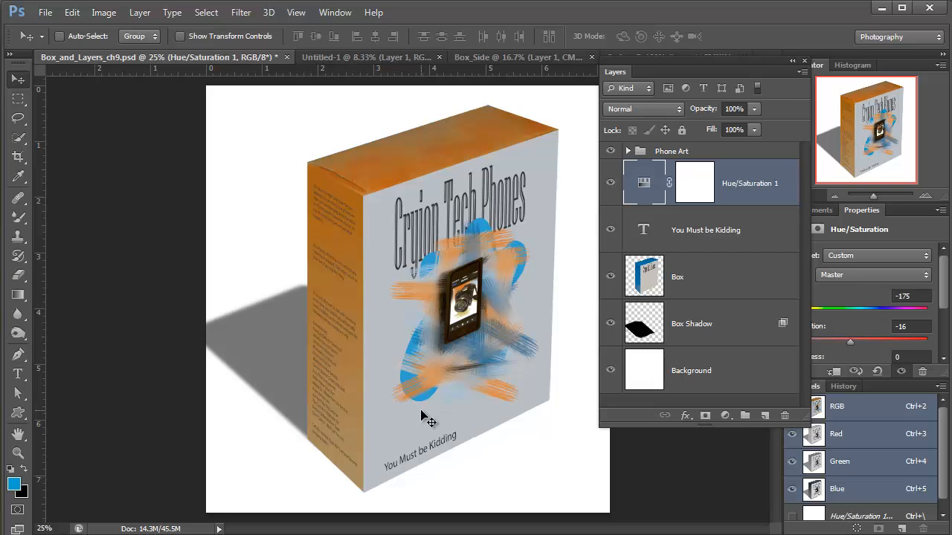
Check the document's pixel dimensions, print size and resolution, and cancel the Image Size dialog.
left_click(110, 15)
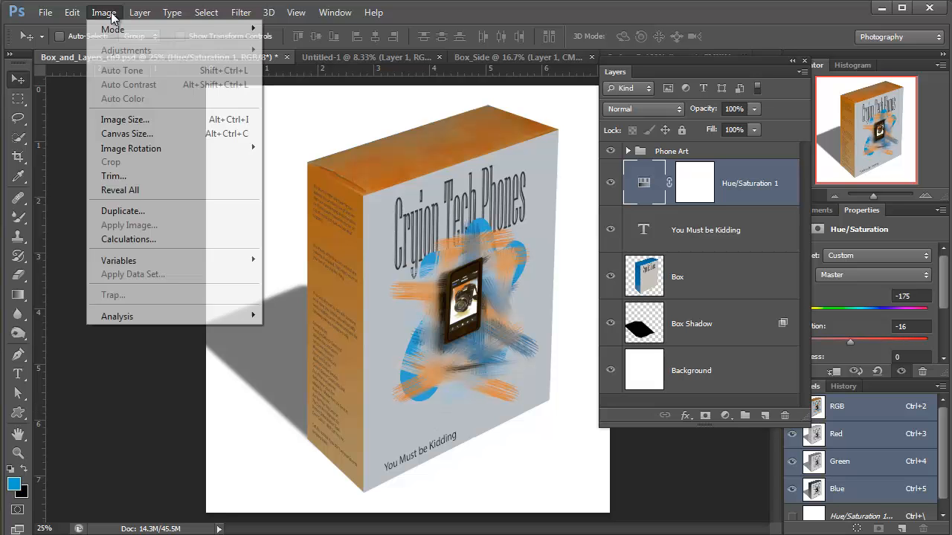
left_click(126, 119)
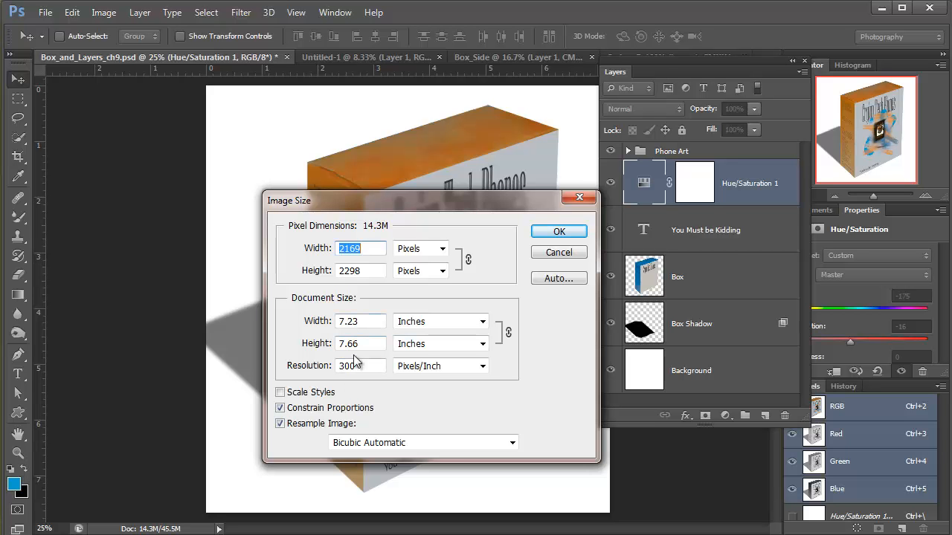
left_click(571, 255)
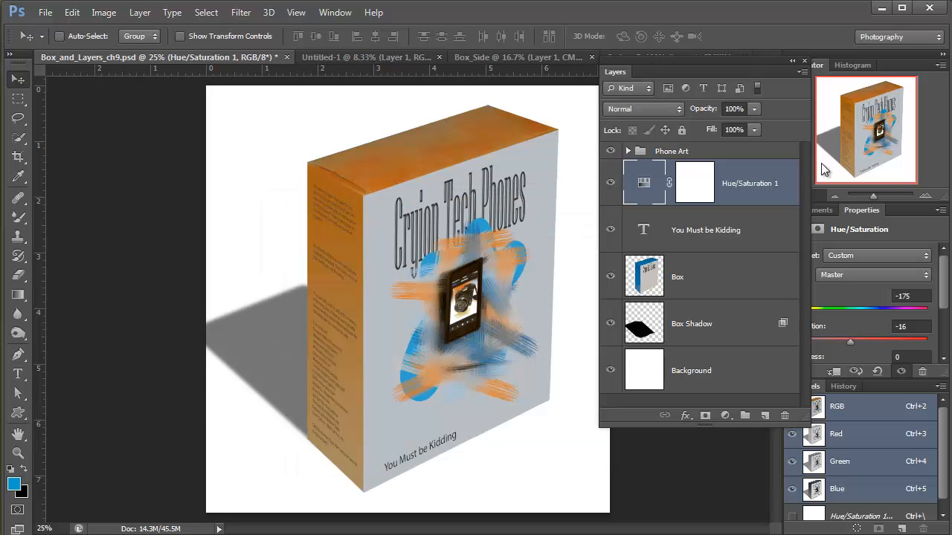
Flatten the box composite into a single background layer.
left_click(803, 72)
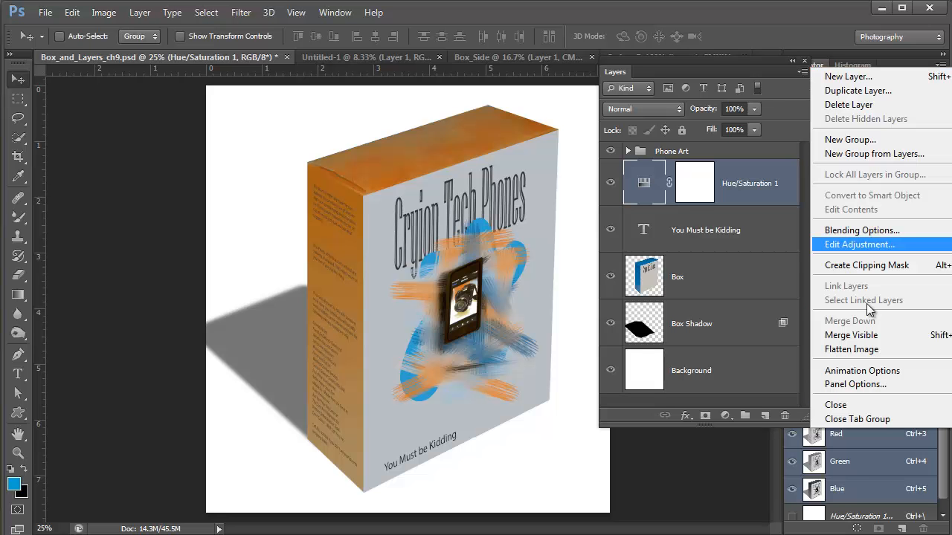
left_click(851, 350)
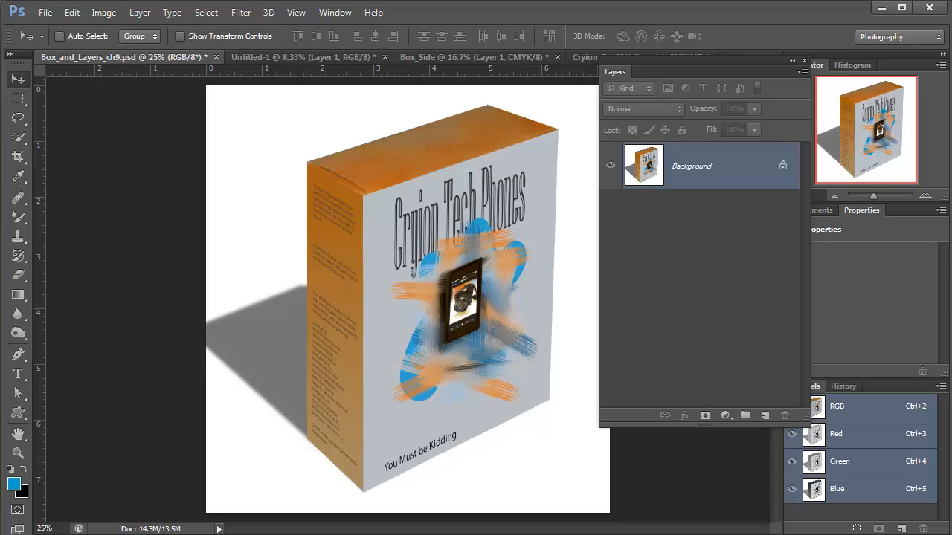
Save the flattened composite to the Desktop as JPEG Box_and_Layers_ch9.jpg with quality 12 Maximum and Baseline Optimized format.
left_click(45, 12)
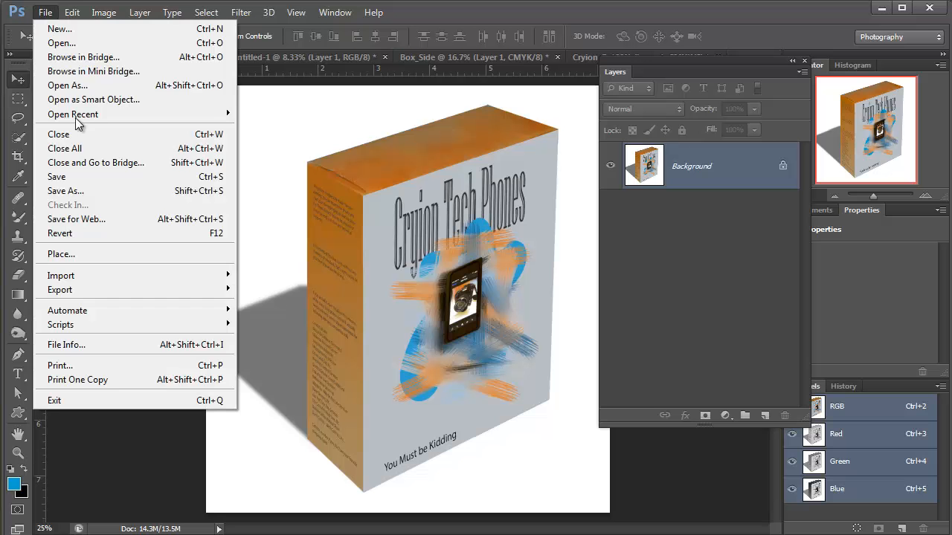
left_click(118, 192)
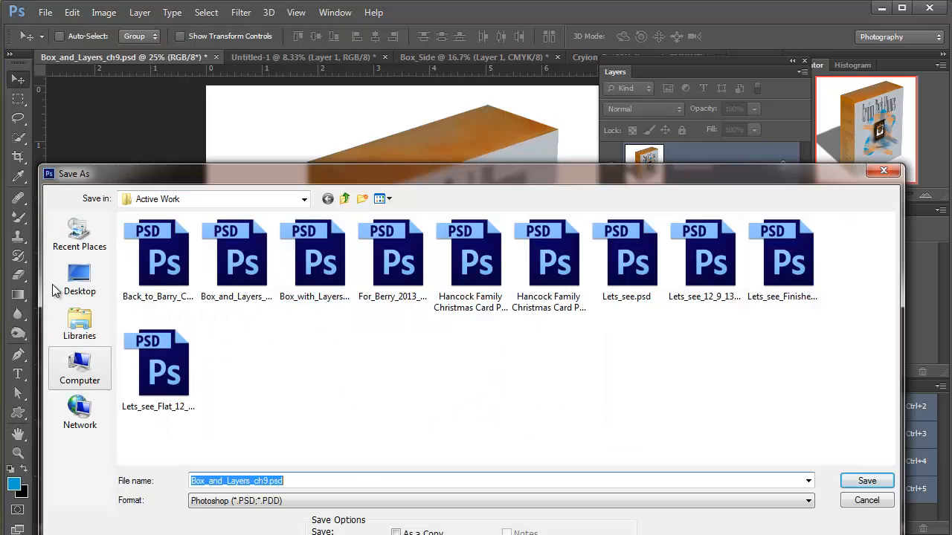
left_click(81, 289)
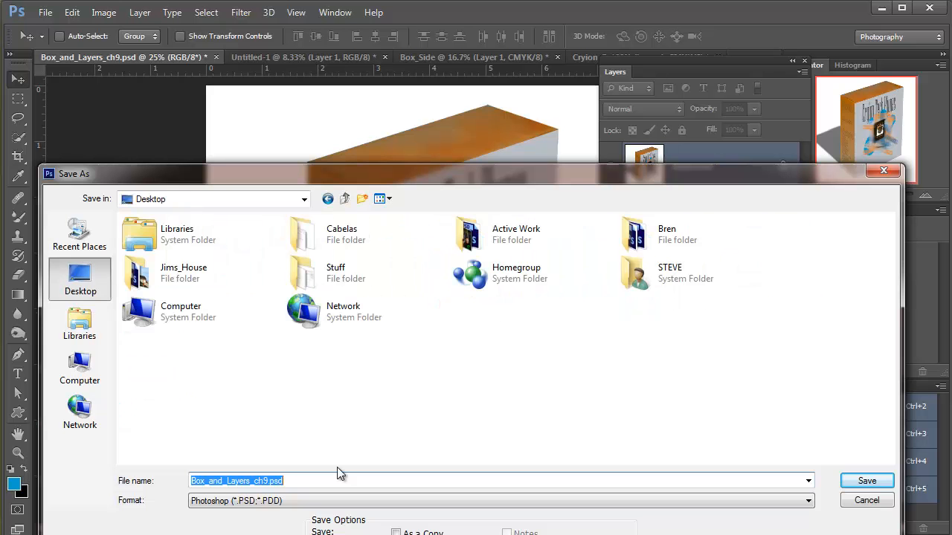
left_click(288, 503)
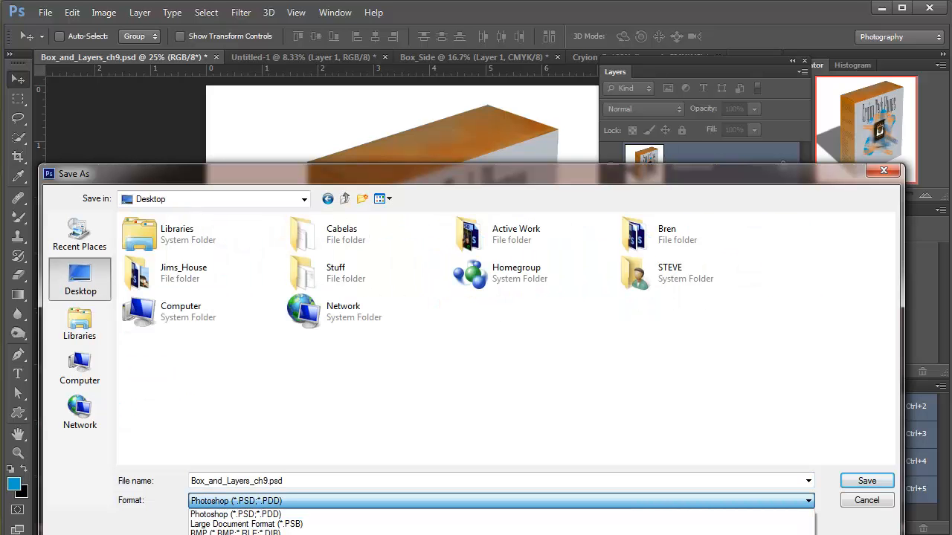
left_click(288, 534)
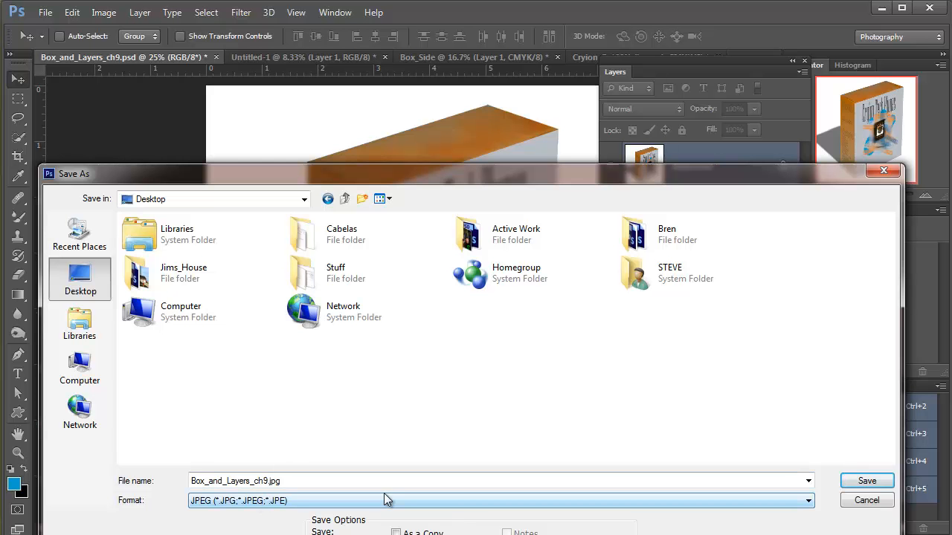
left_click(880, 483)
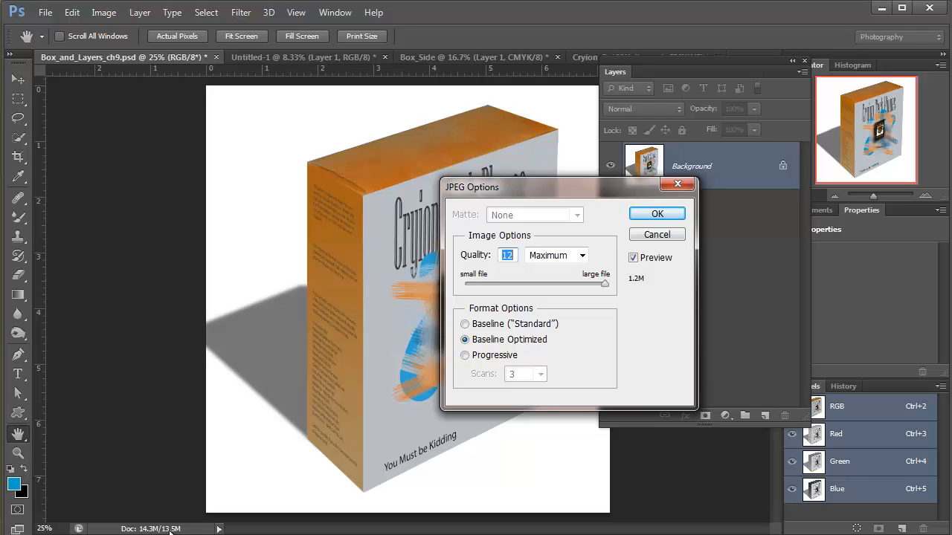
left_click(655, 215)
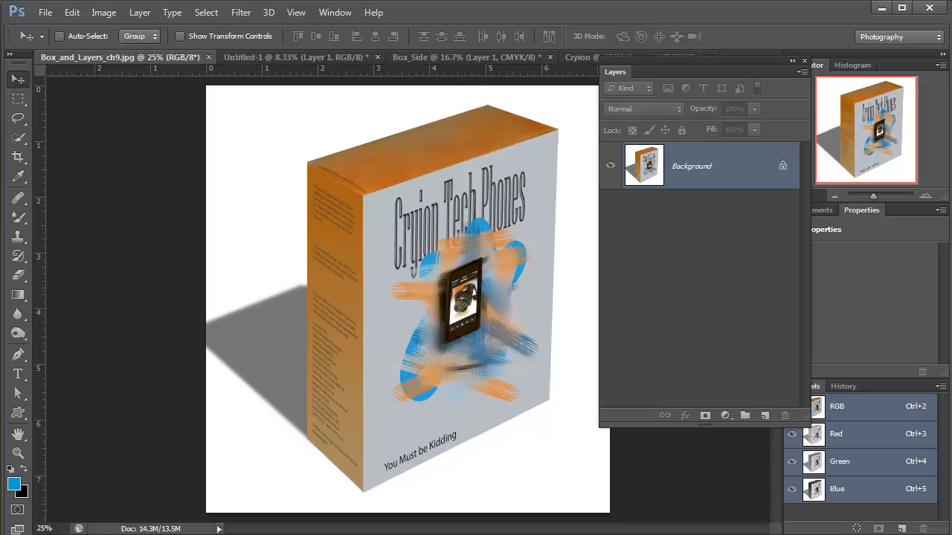
Switch to the Windows desktop, move Box_and_Layers_ch9.jpg to an open area and check its file size in the Properties dialog.
left_click(882, 10)
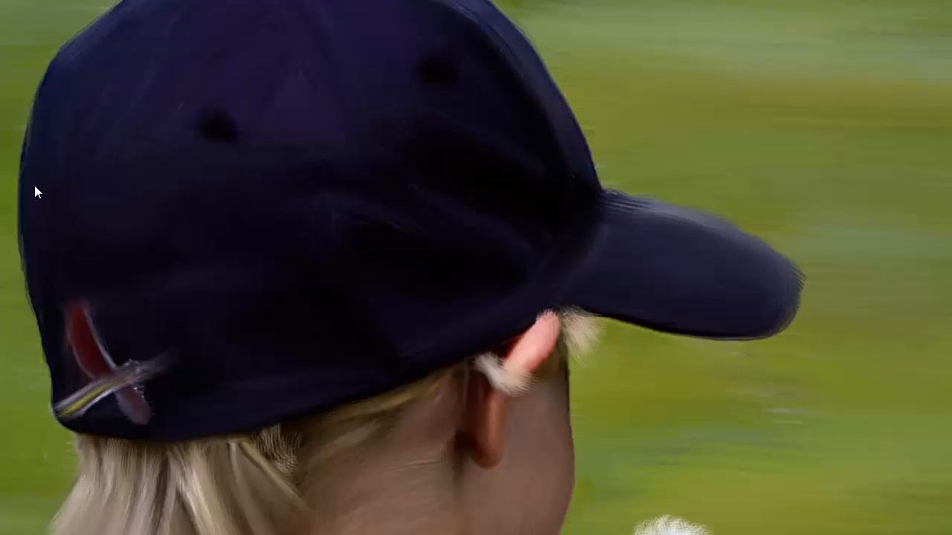
left_click_drag(34, 186, 415, 115)
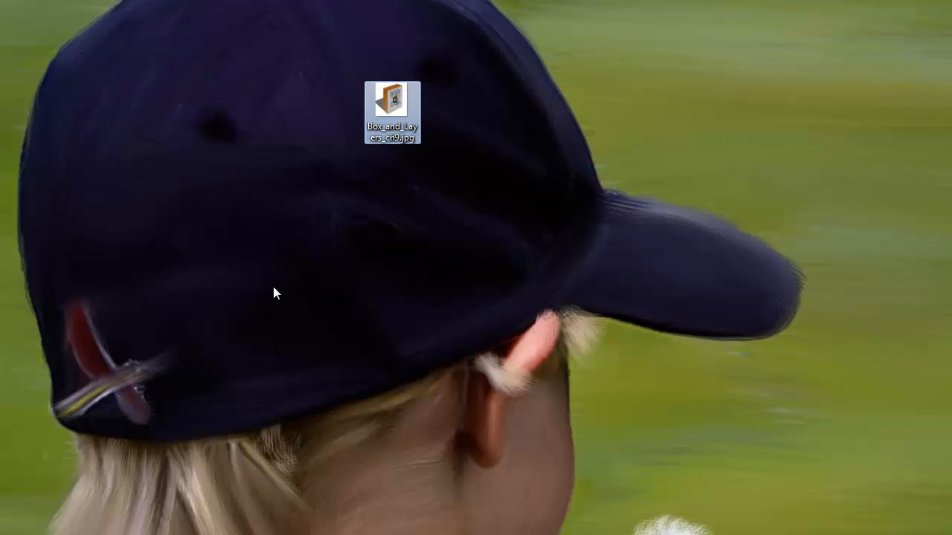
right_click(400, 119)
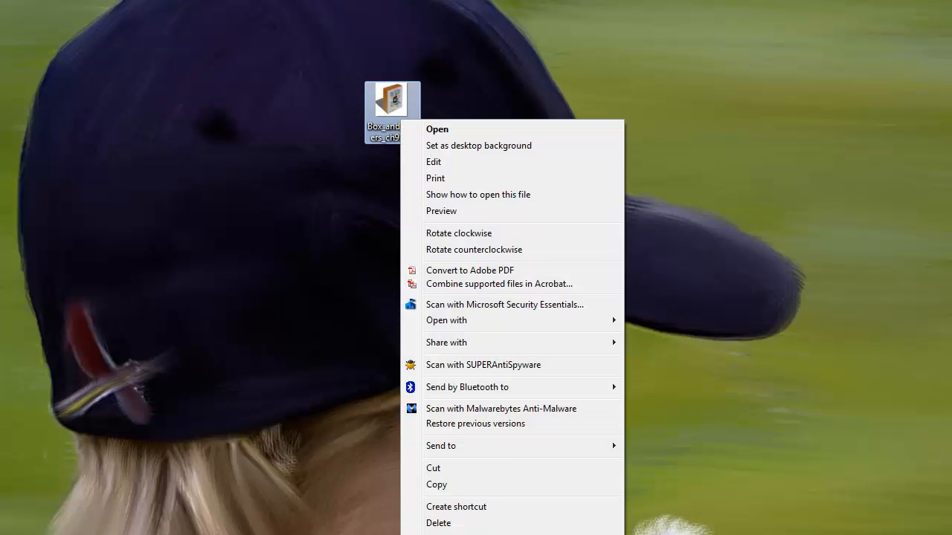
left_click(521, 534)
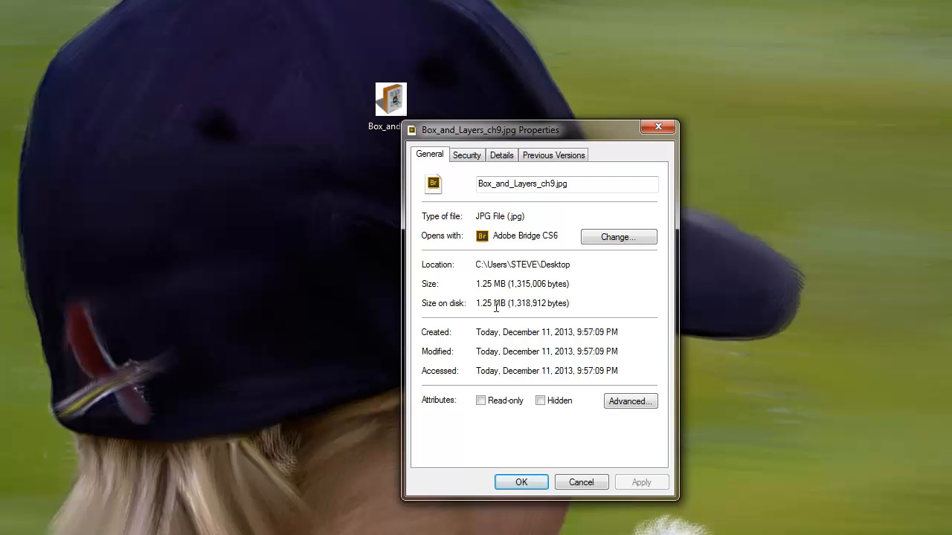
left_click(578, 482)
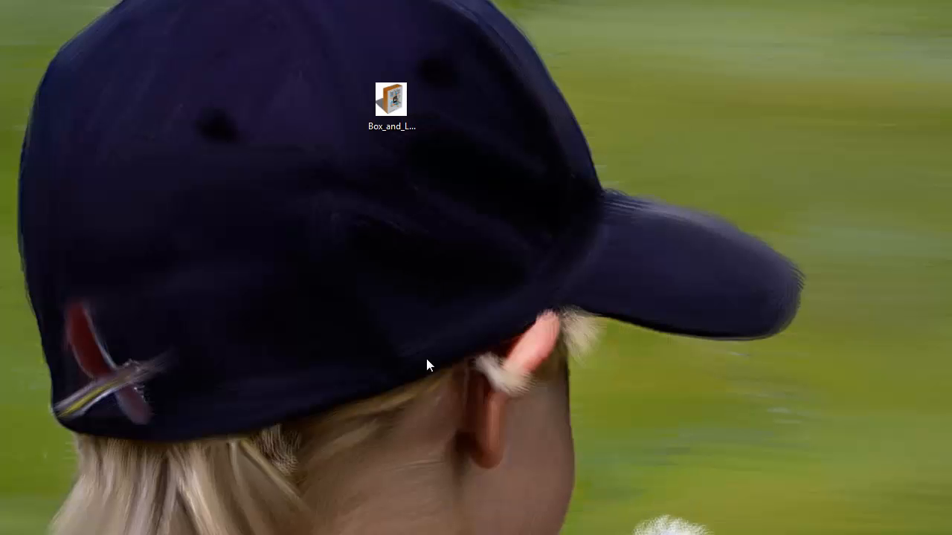
Open Box_and_Layers_ch9.jpg in Windows Photo Viewer and examine the box's side text, title and phone artwork up close.
right_click(395, 105)
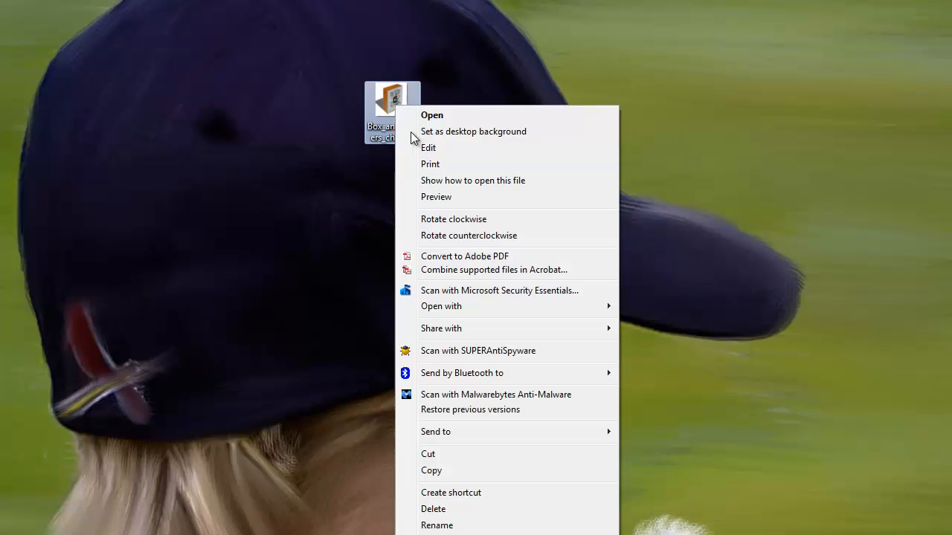
mouse_move(461, 311)
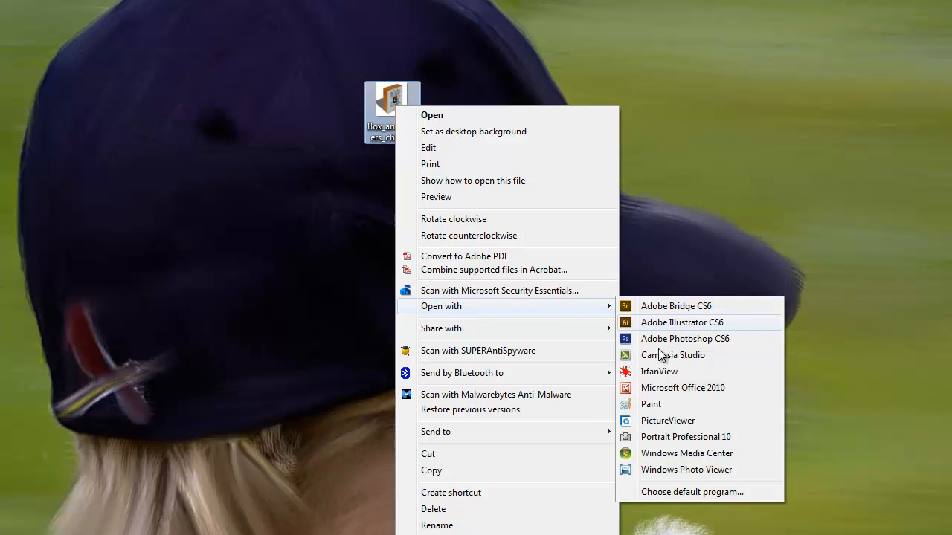
left_click(688, 470)
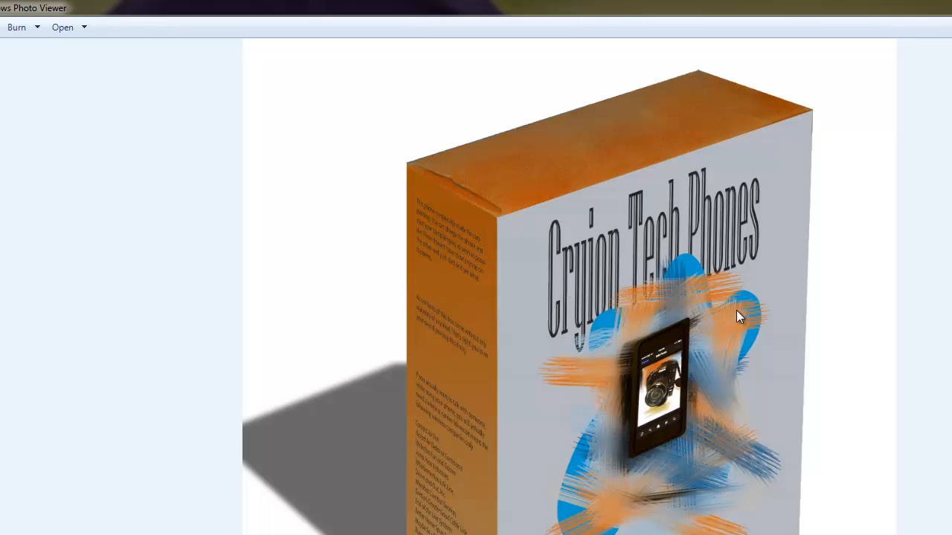
scroll(736, 310, "up", 3)
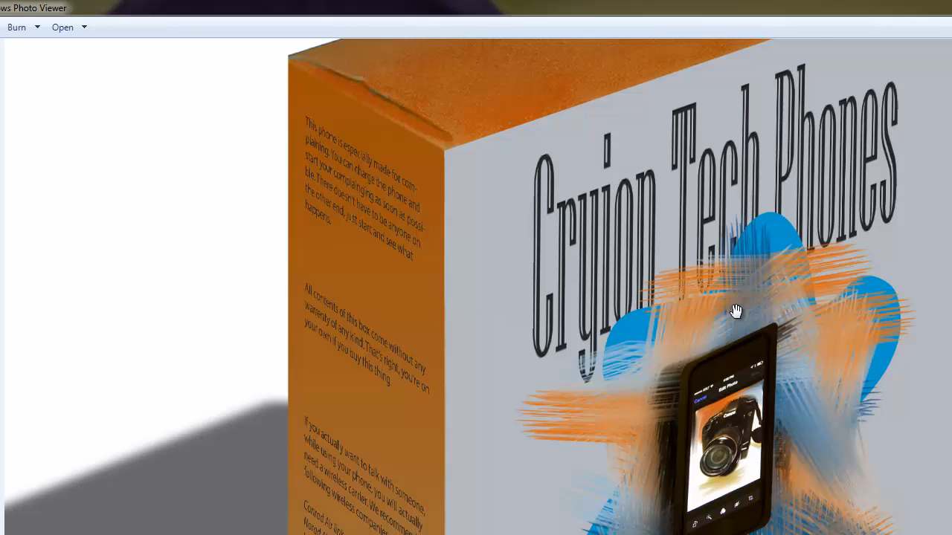
scroll(736, 310, "down", 2)
scroll(318, 198, "up", 2)
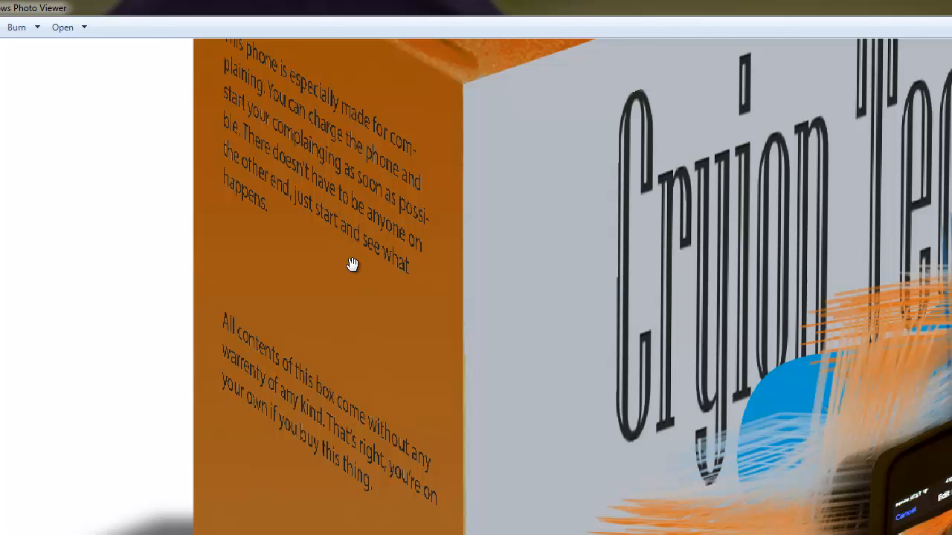
scroll(353, 264, "down", 3)
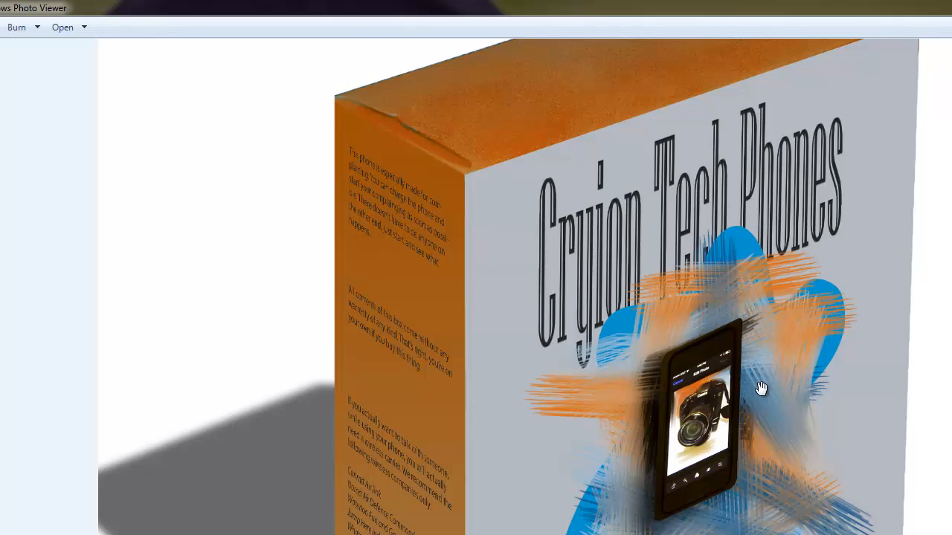
scroll(760, 388, "down", 1)
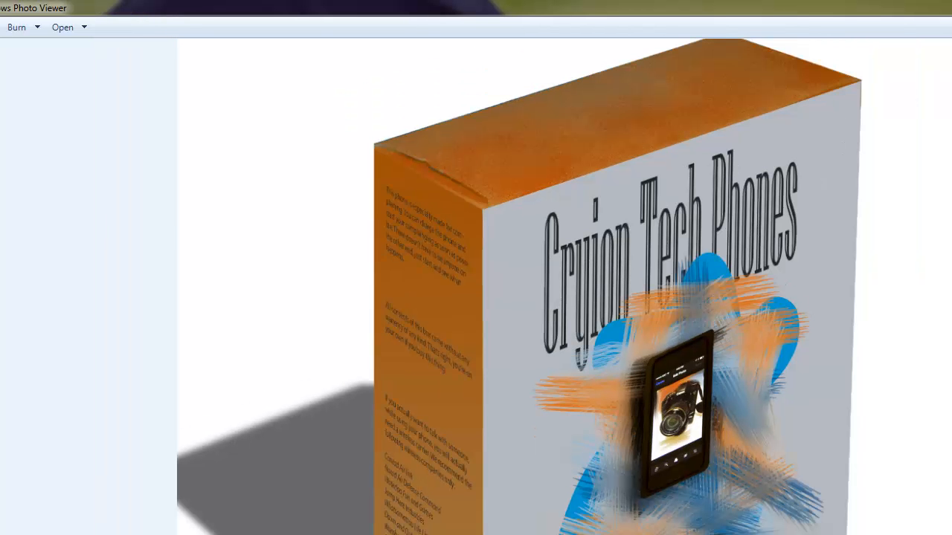